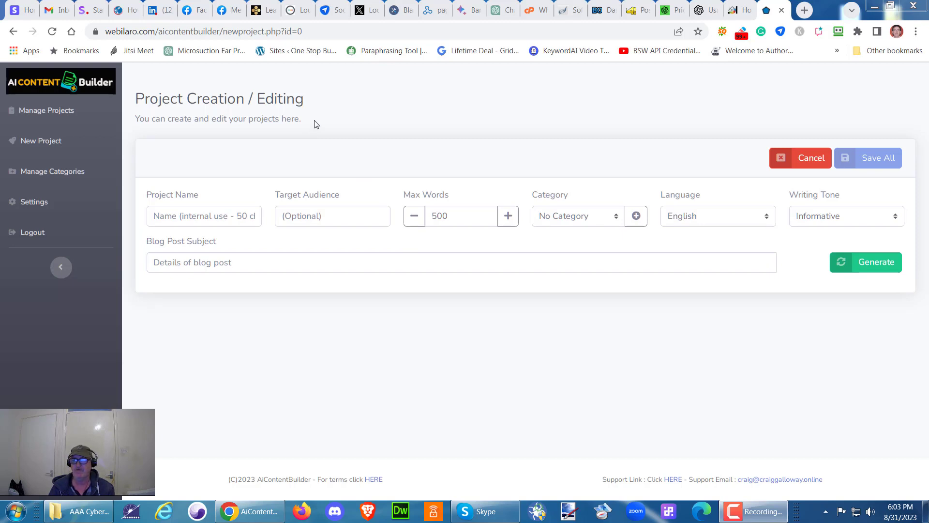
Step: Open the account settings and examine the OpenAI API Key, SDXL API Key and Blog Code 2 fields
left_click(35, 202)
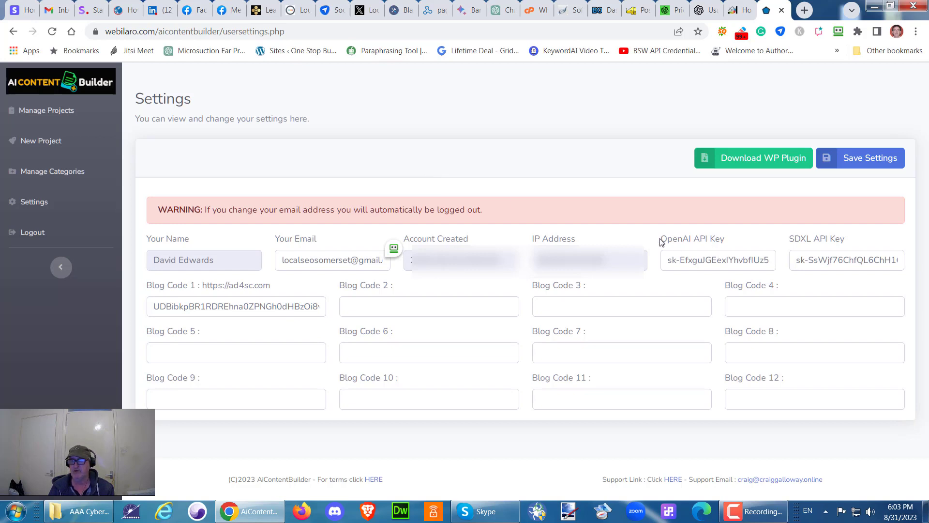
left_click_drag(662, 240, 724, 245)
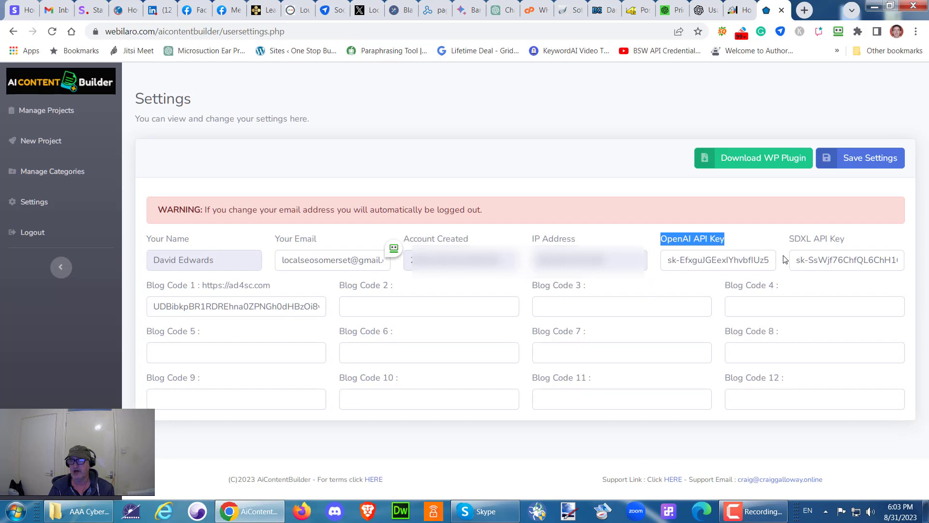
left_click_drag(785, 239, 845, 244)
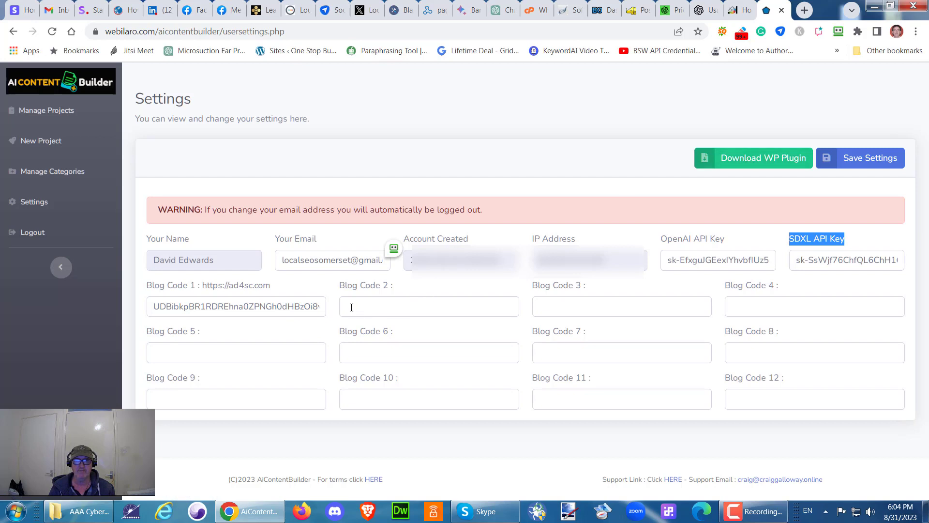
left_click(380, 304)
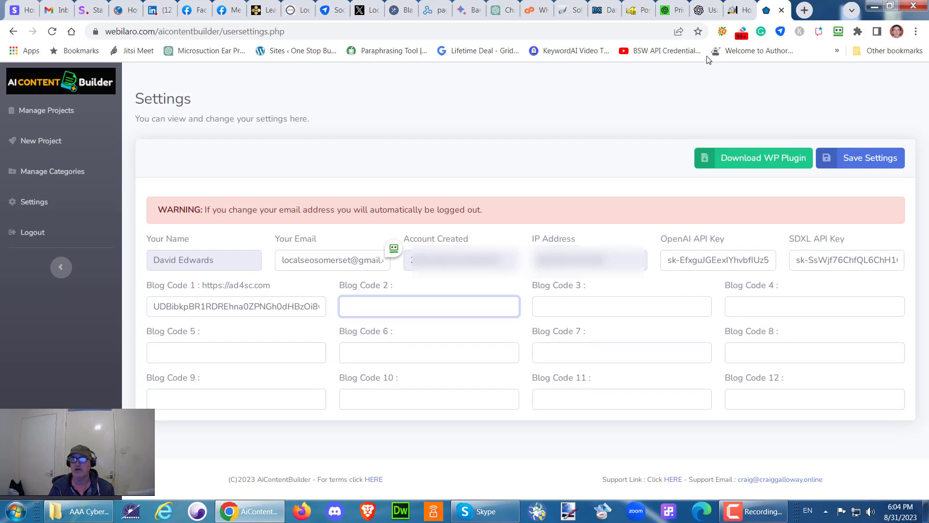
Step: Switch to the boolepress.com WordPress dashboard and open the form for uploading a new plugin
left_click(599, 13)
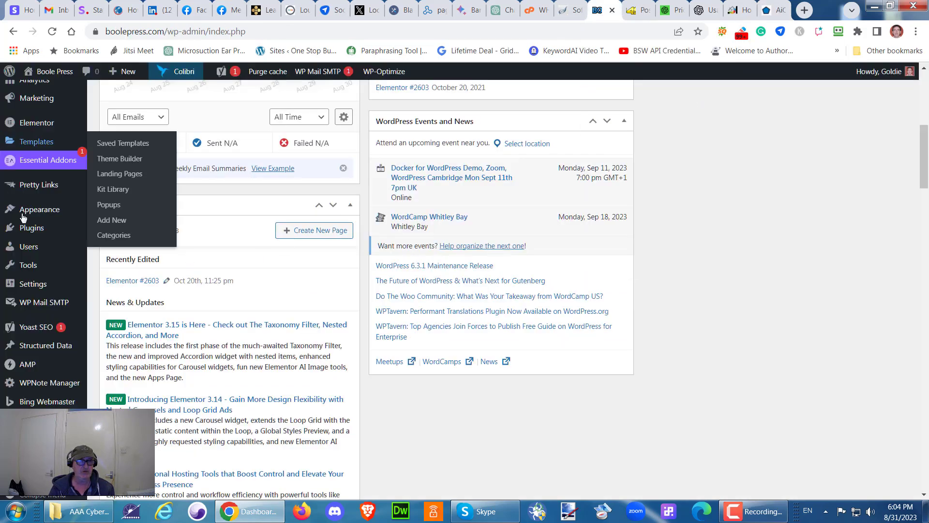
mouse_move(48, 251)
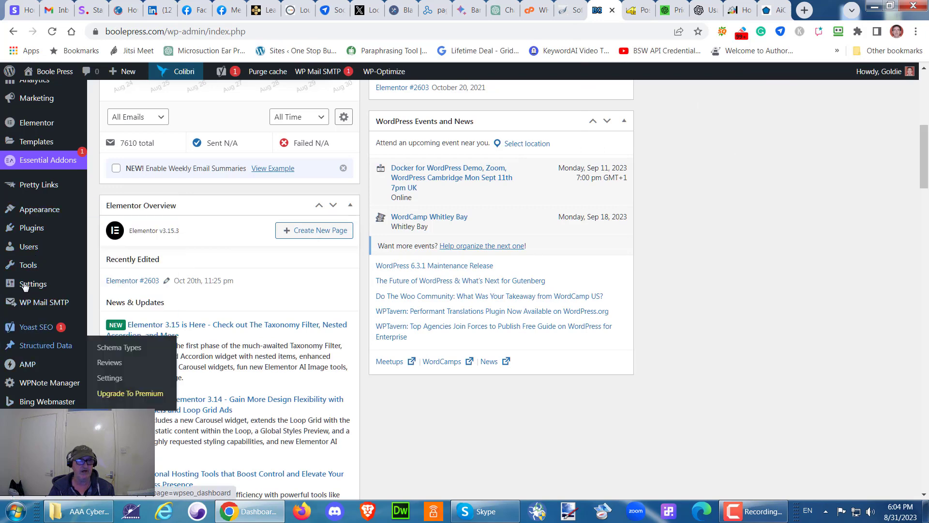
mouse_move(63, 229)
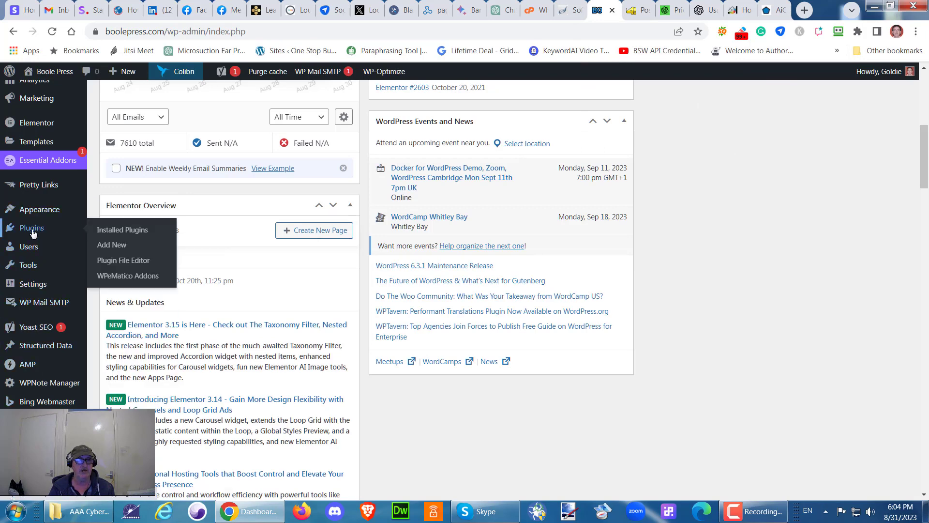
left_click(119, 246)
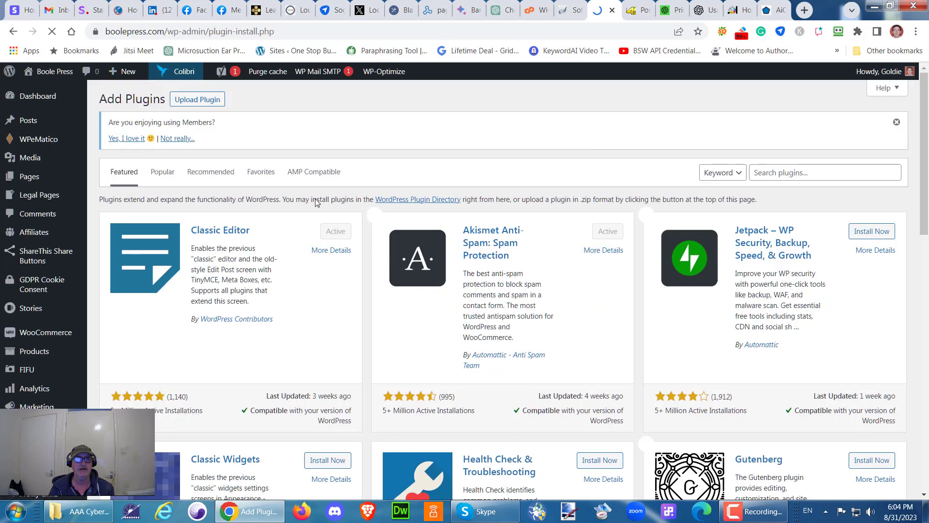
left_click(203, 99)
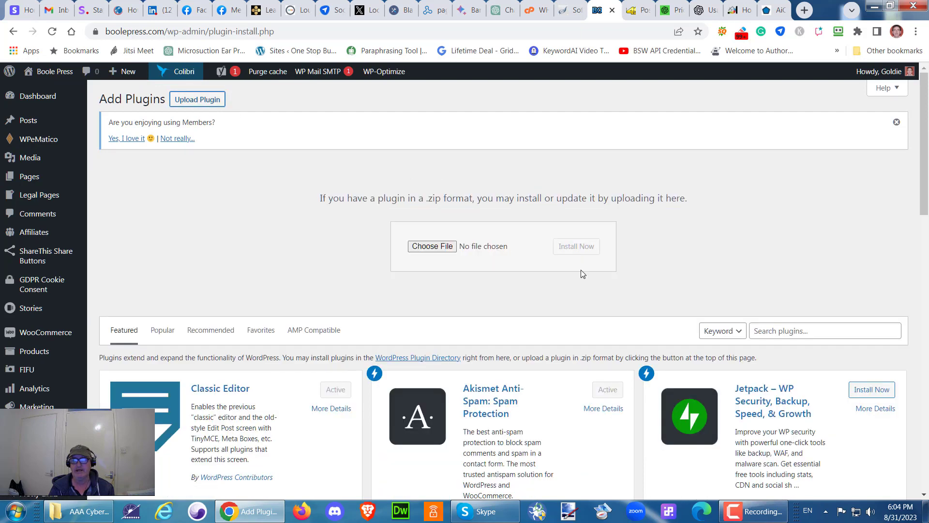
Step: Install the plugin from the file remotepost-wp-plugin.zip in the AAA CyberBuddies folder and activate it
left_click(431, 245)
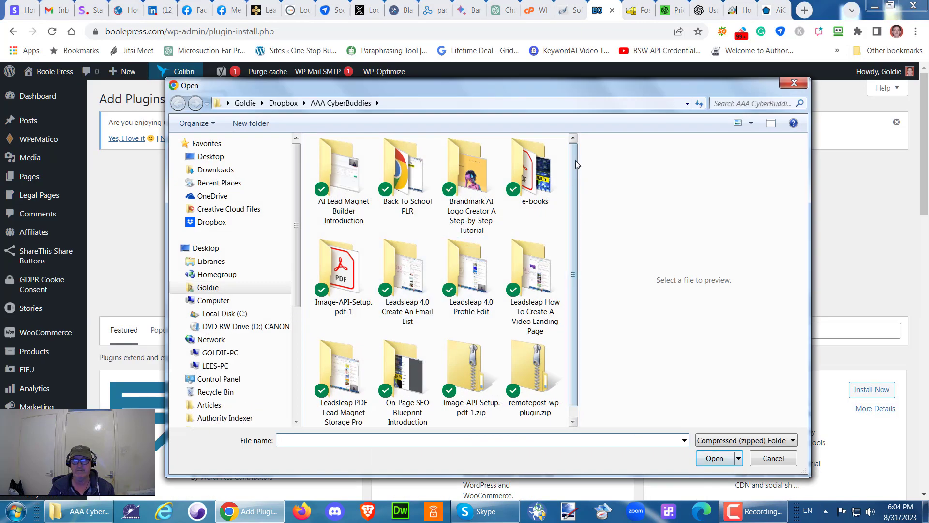
left_click_drag(574, 162, 572, 216)
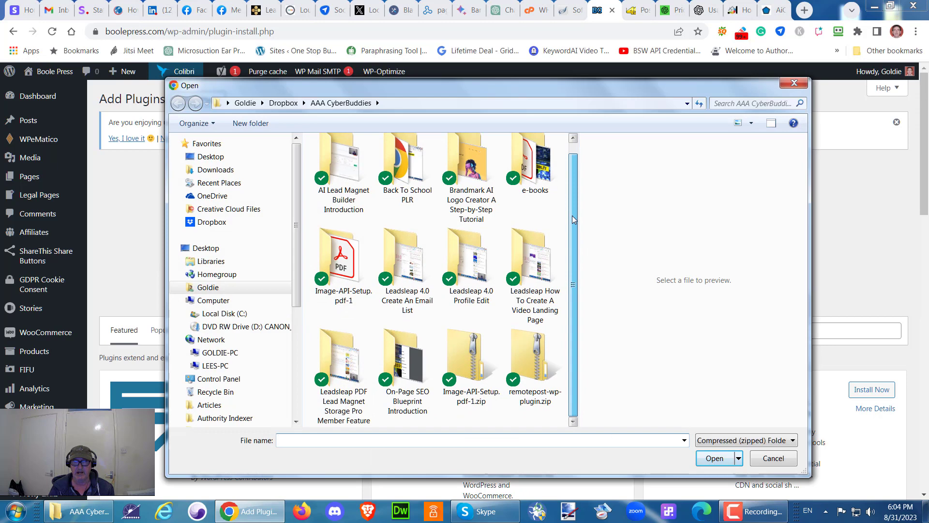
left_click(530, 358)
left_click(718, 458)
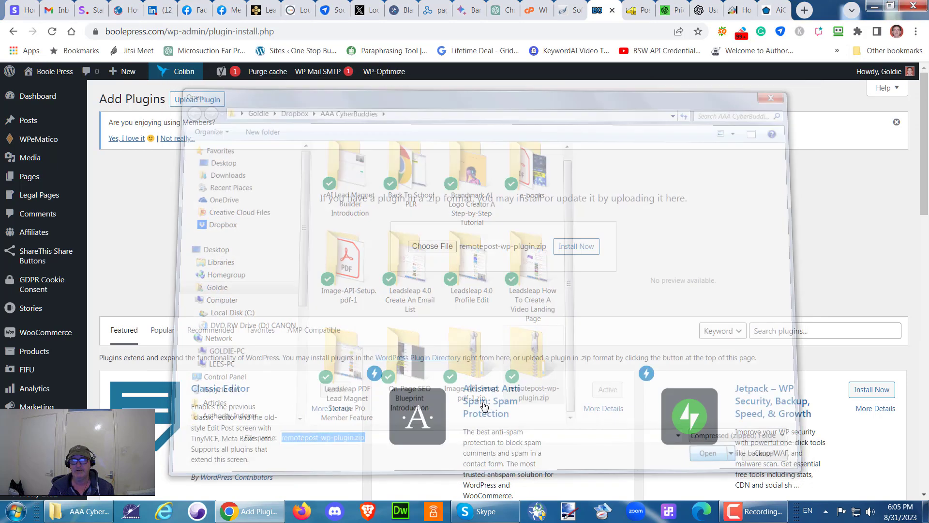
left_click(572, 249)
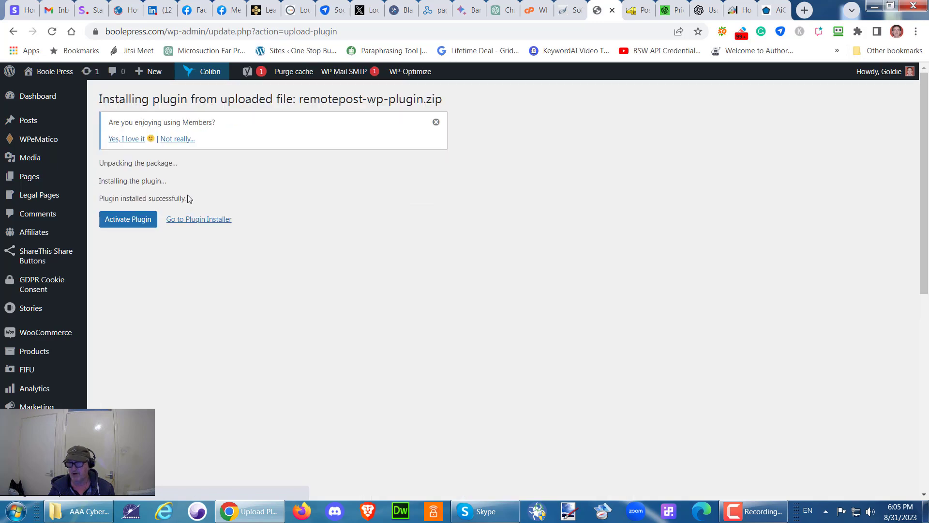
left_click(135, 221)
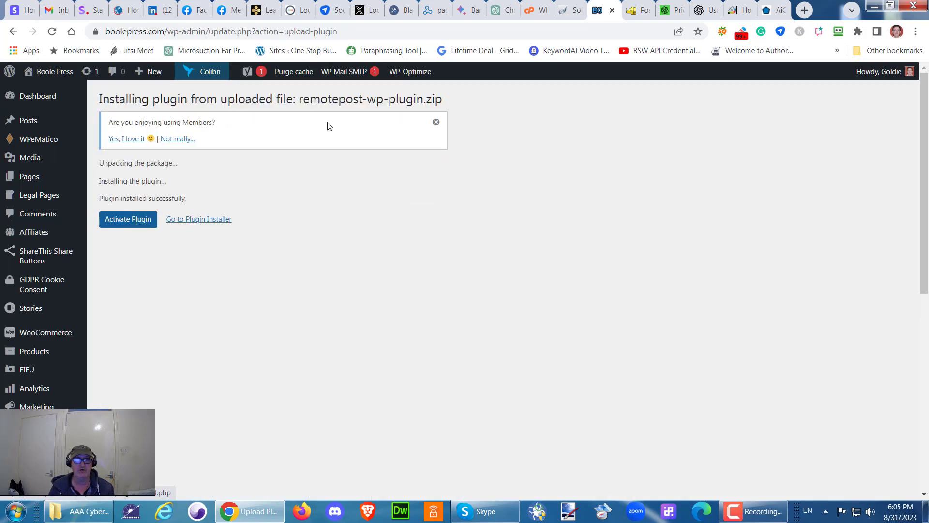
left_click(130, 226)
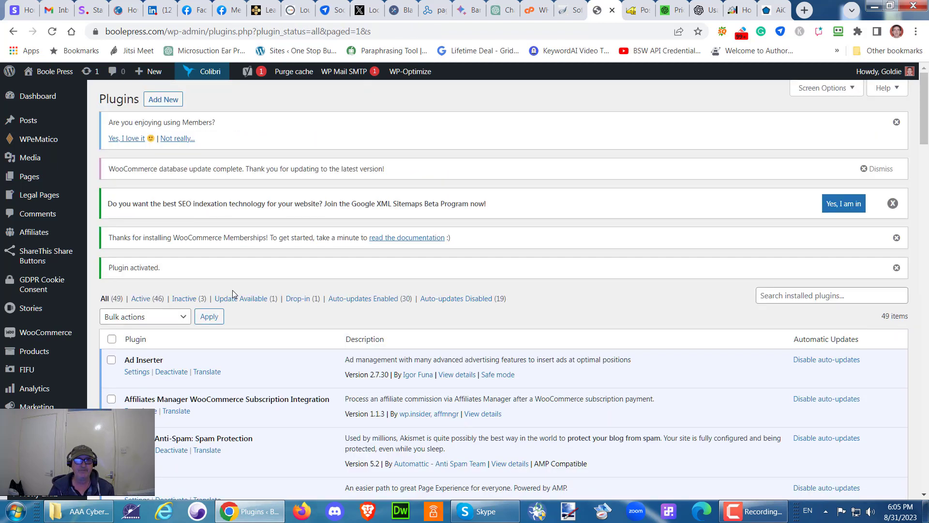
Step: Open the Remote Post Settings page of the WordPress site
scroll(234, 349, "down", 3)
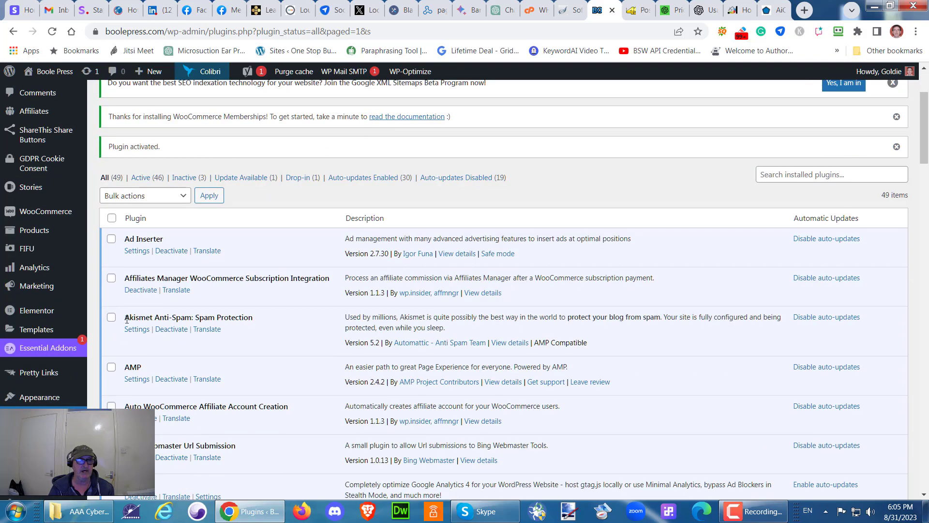
scroll(58, 285, "up", 3)
mouse_move(60, 284)
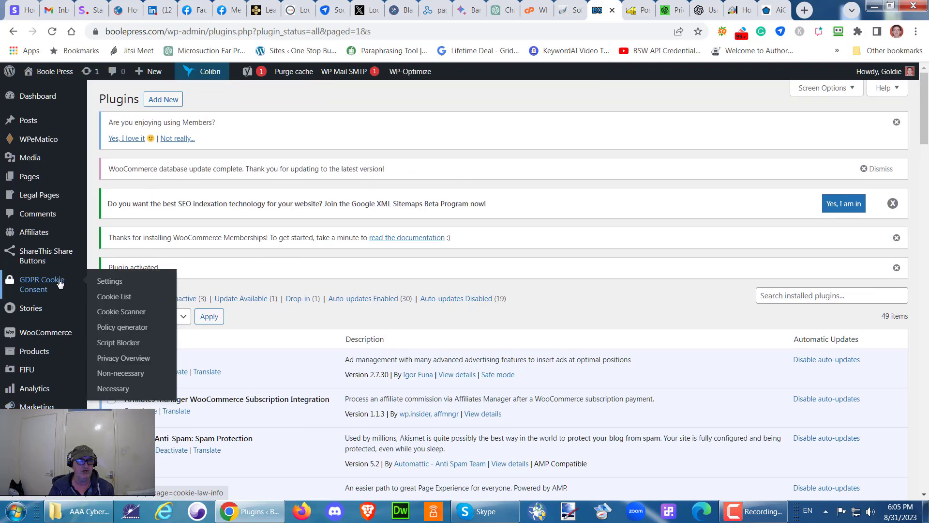
scroll(59, 284, "down", 3)
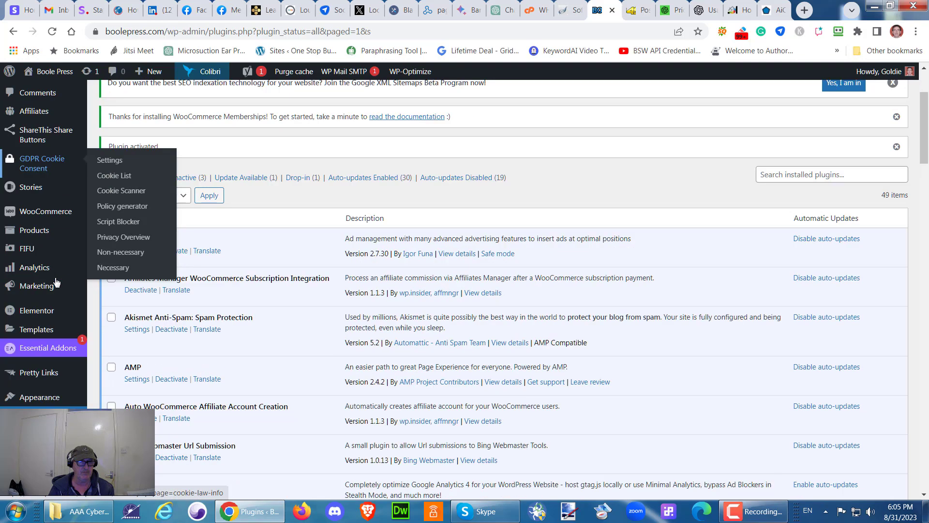
scroll(53, 283, "down", 5)
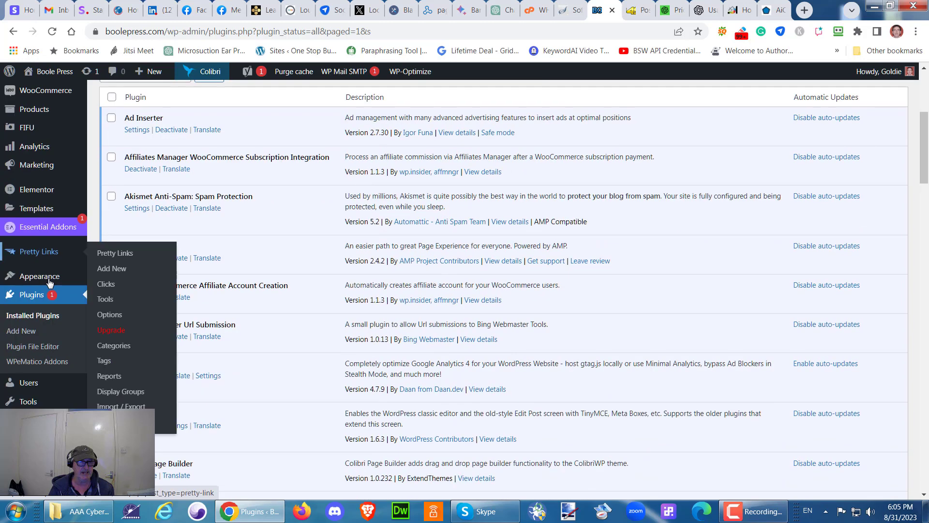
scroll(49, 283, "down", 1)
mouse_move(41, 303)
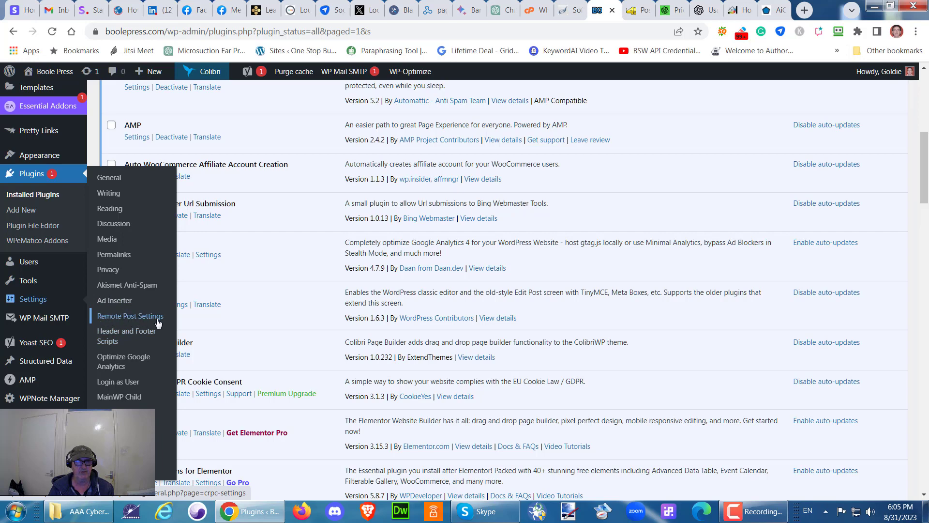
left_click(130, 317)
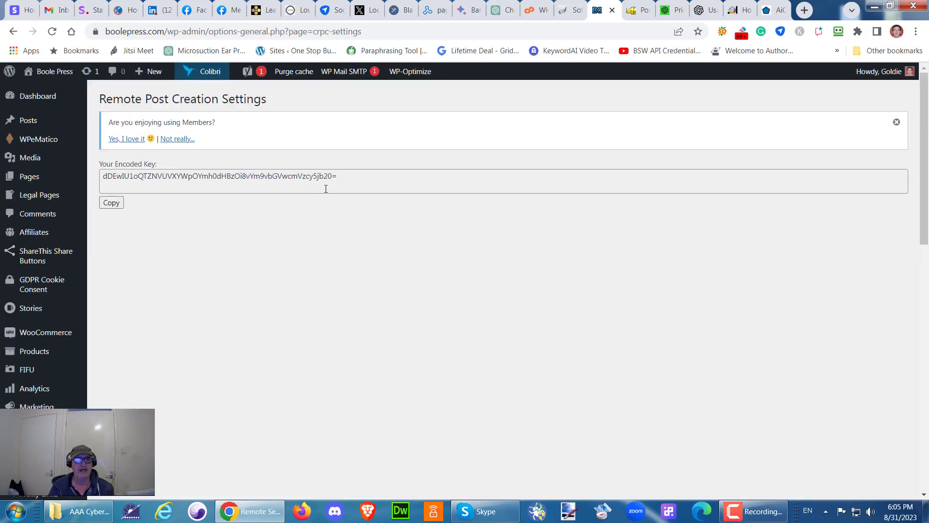
left_click(343, 177)
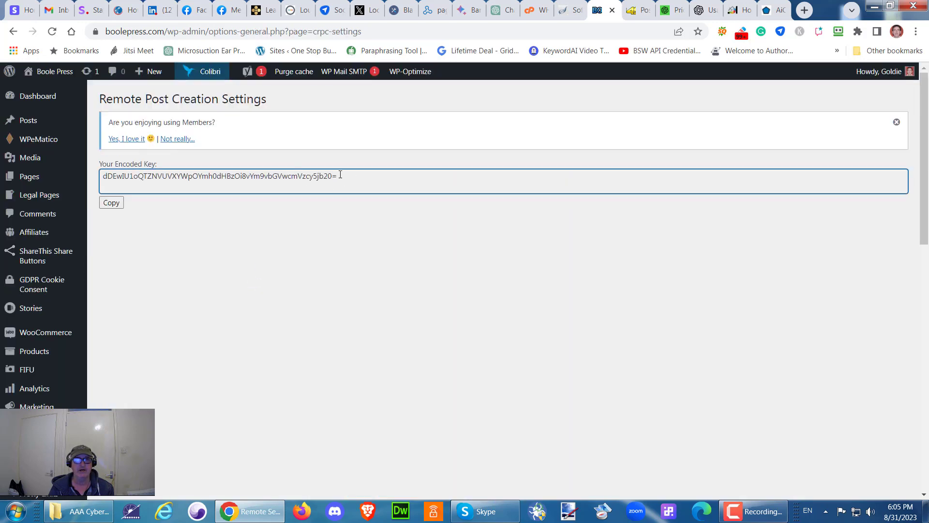
left_click_drag(340, 176, 217, 176)
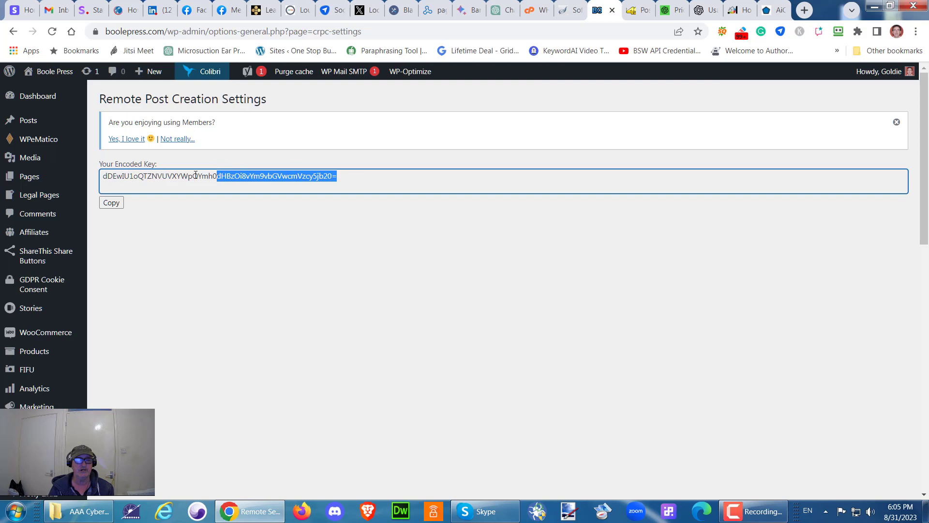
left_click(112, 203)
left_click_drag(340, 177, 88, 166)
right_click(188, 177)
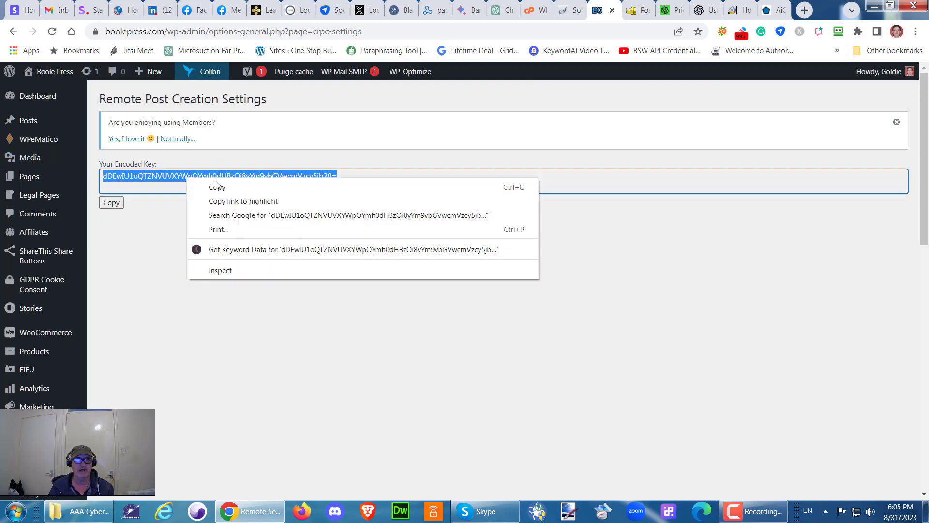
left_click(145, 231)
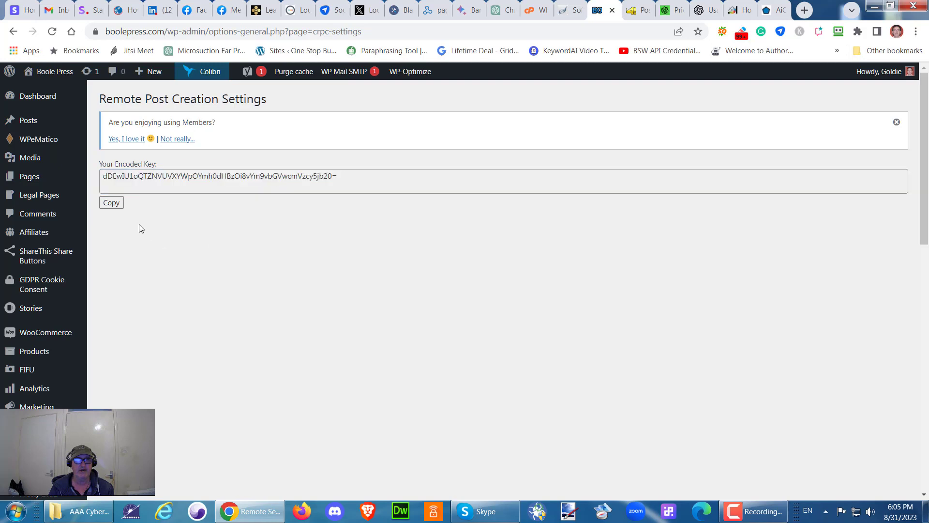
Step: Copy the WordPress site's encoded key and paste it into the Blog Code 2 field of the AI Content Builder settings
left_click(112, 203)
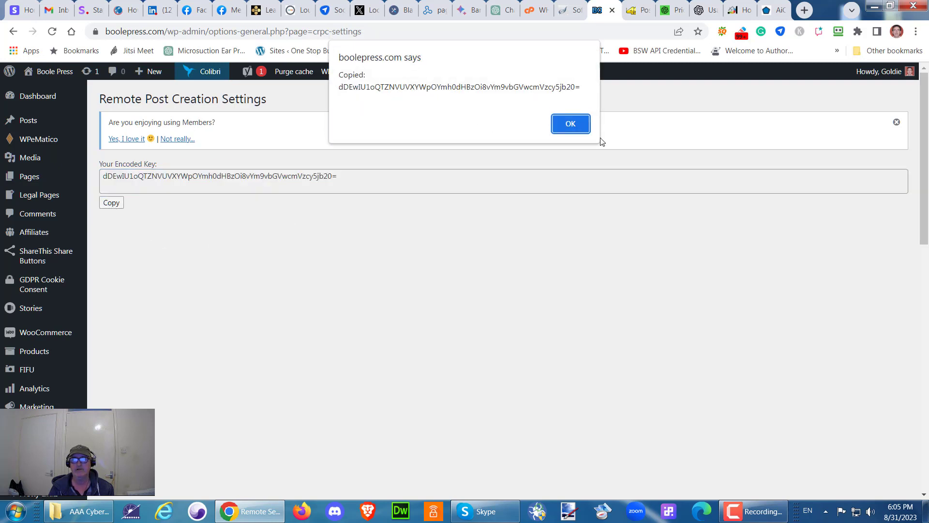
left_click(569, 125)
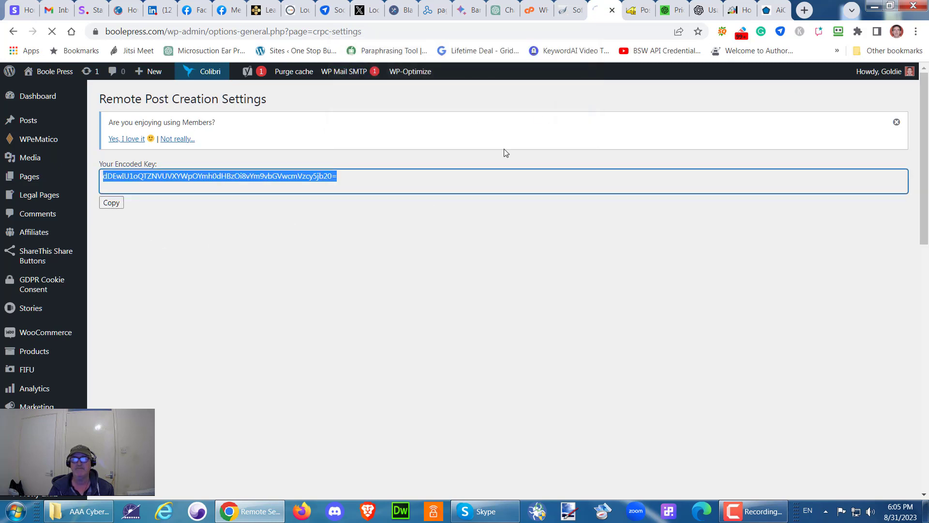
left_click(771, 13)
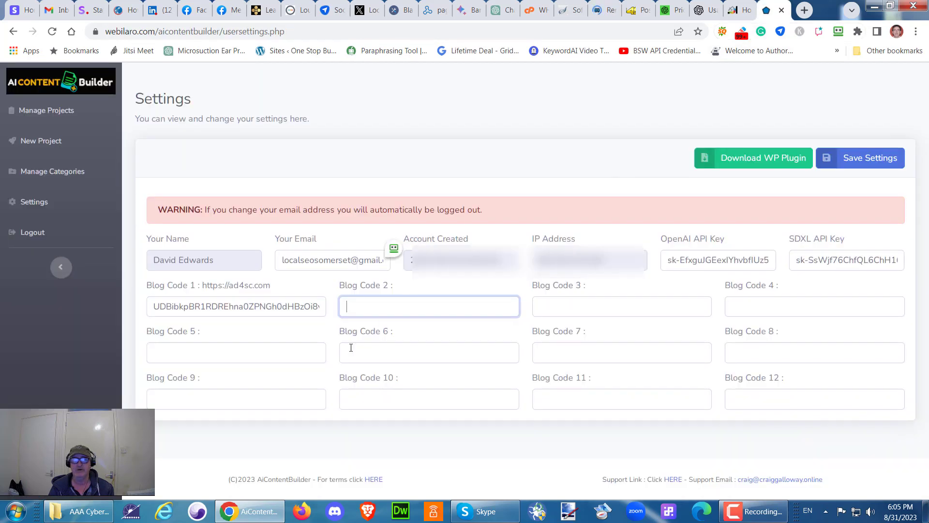
right_click(353, 308)
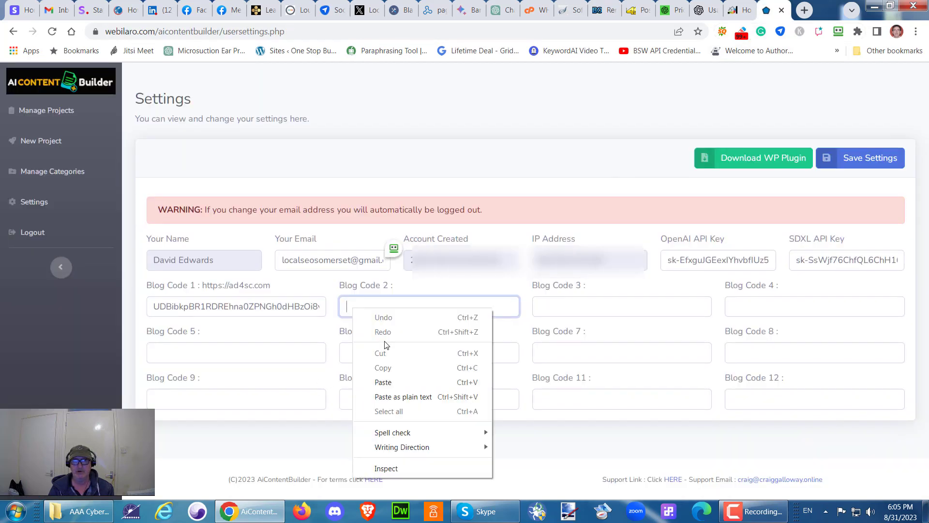
left_click(383, 382)
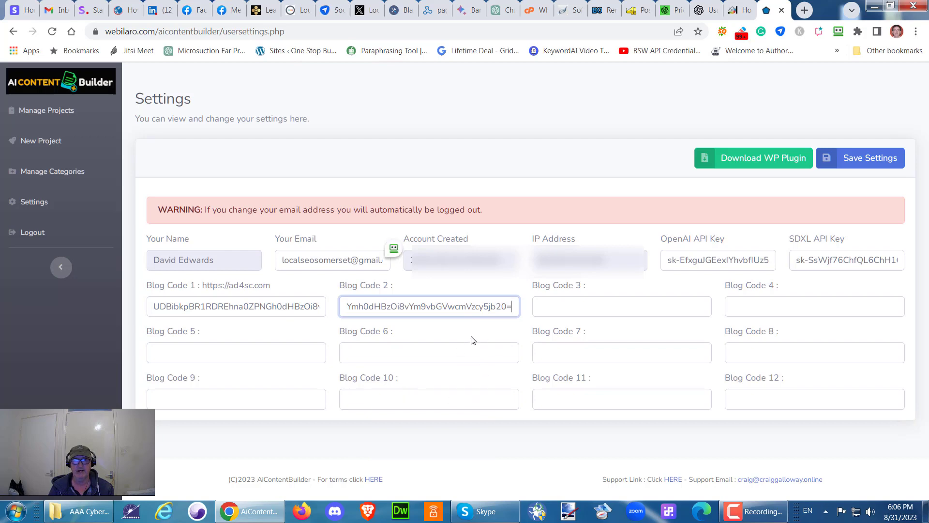
Step: Save the settings and check the site address shown for Blog Code 2
left_click(859, 164)
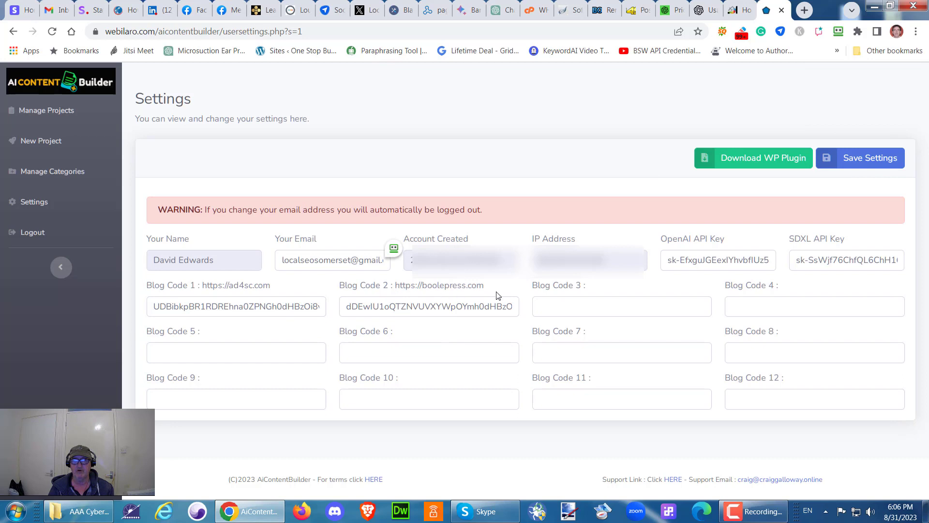
left_click_drag(484, 286, 400, 286)
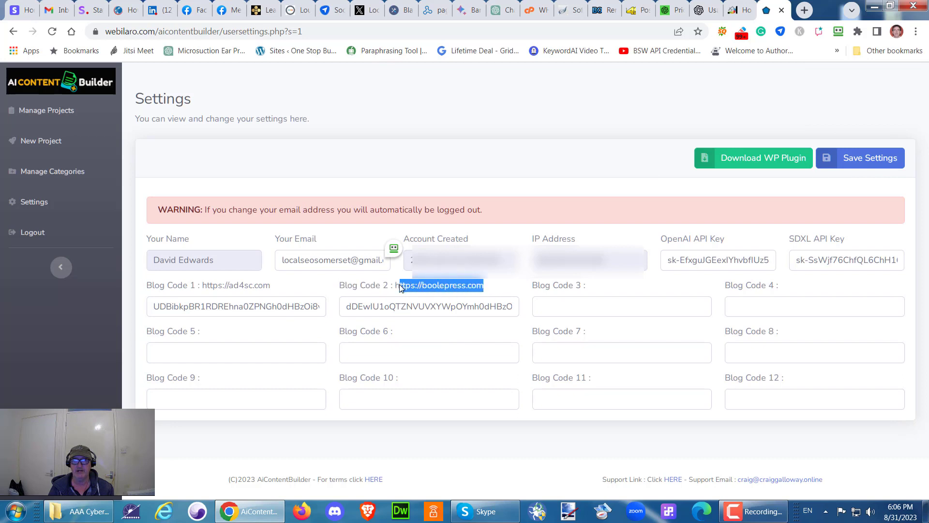
left_click(504, 286)
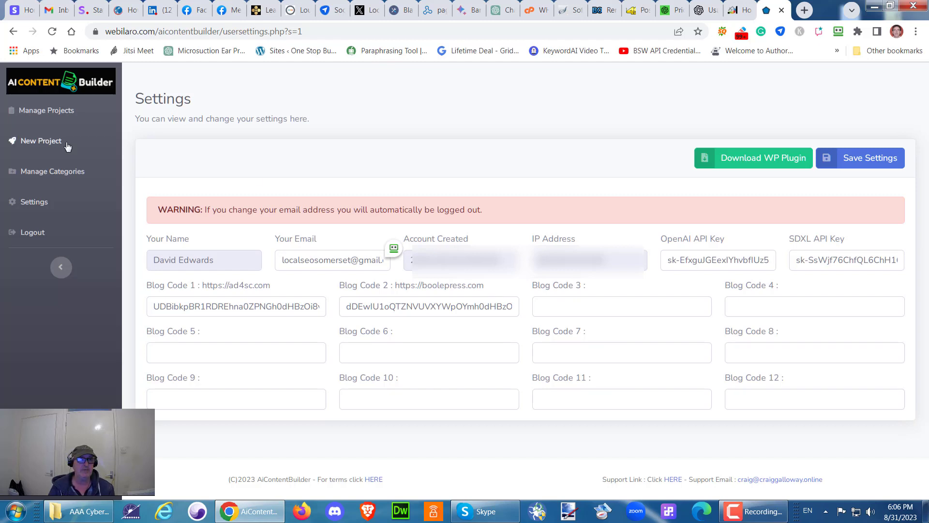
Step: Start a new project in AI Content Builder, then search Google in a new browser tab for "health benefits of turmeric"
left_click(43, 146)
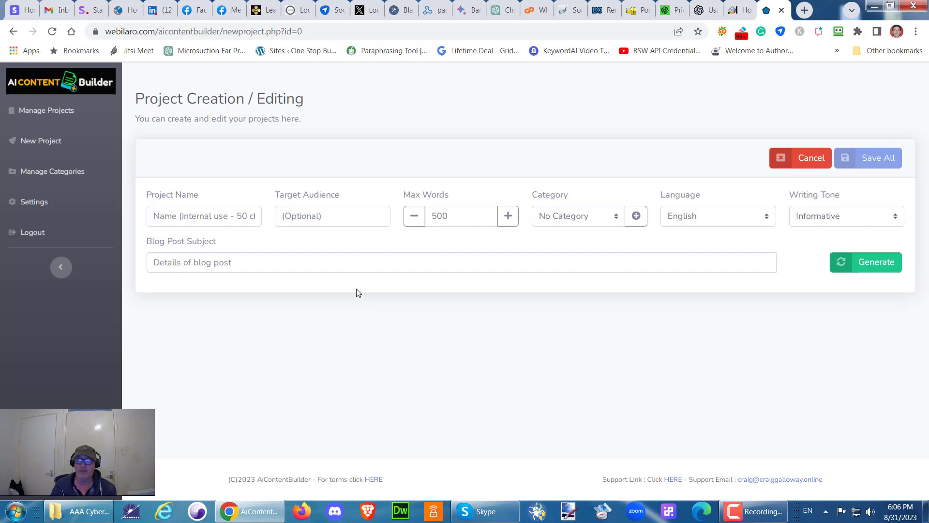
left_click(804, 10)
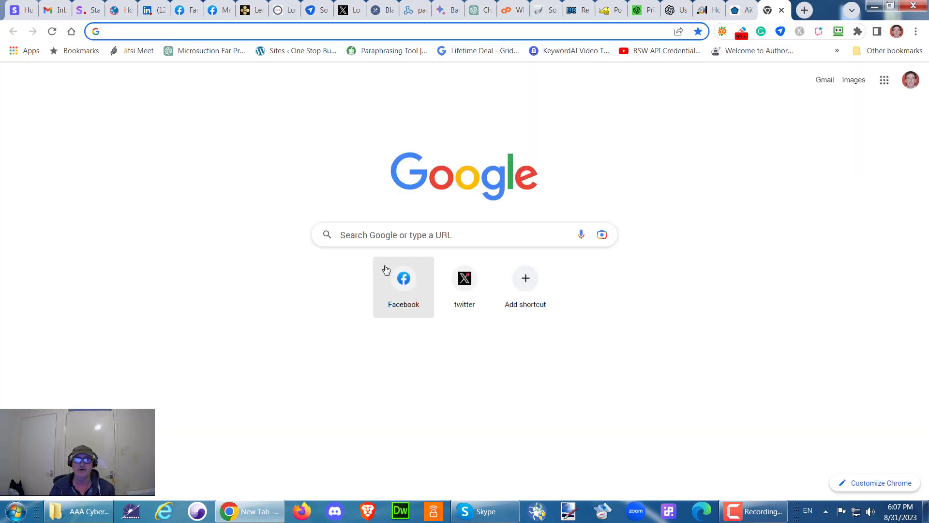
left_click(376, 235)
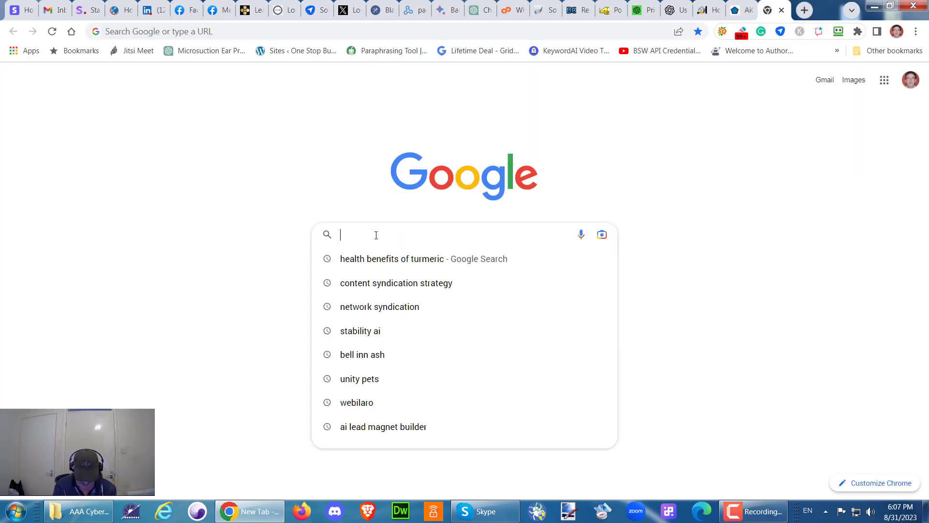
type("heALTH BEN")
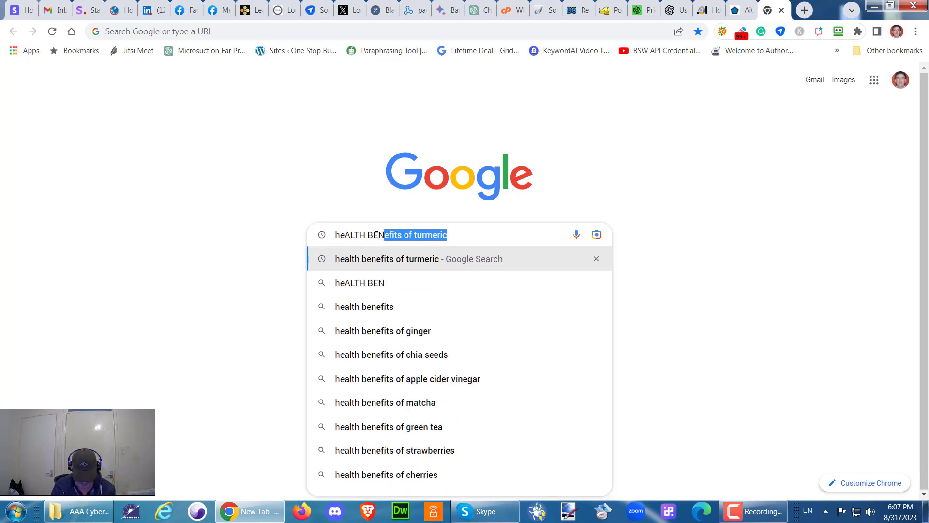
type("EFITS")
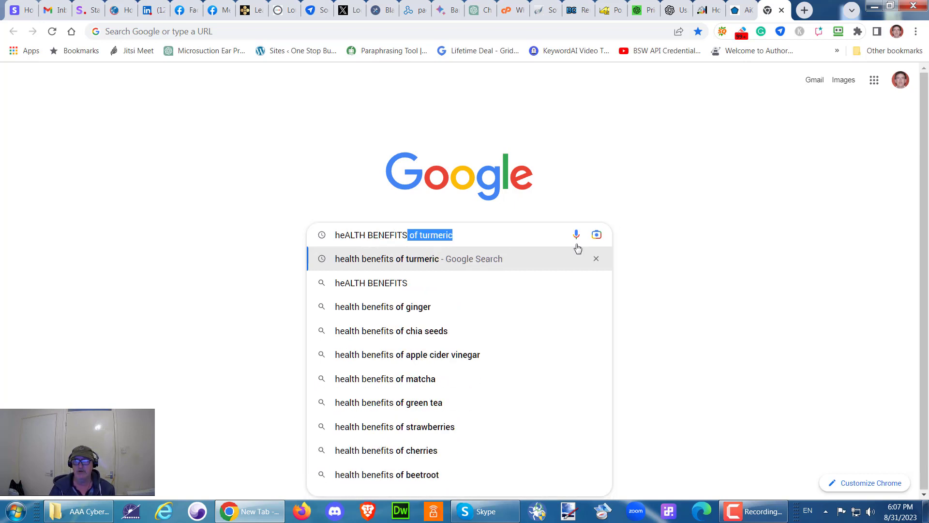
left_click(491, 236)
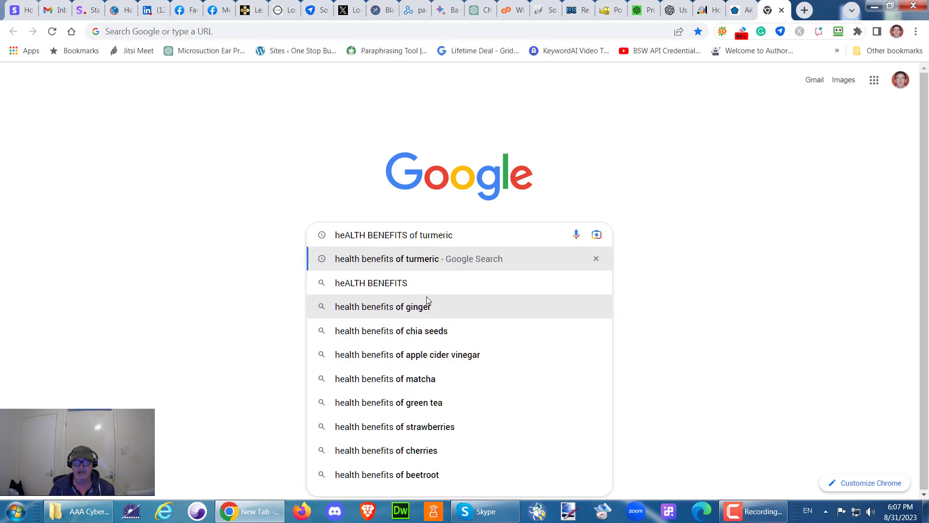
left_click(406, 261)
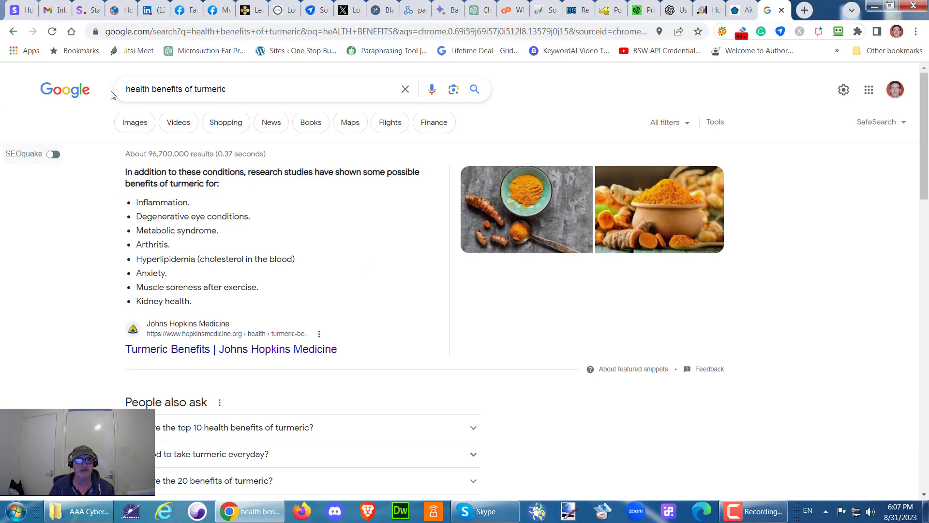
Step: Find the related searches in the Google results and open the one for benefits of turmeric for women
scroll(316, 217, "down", 1)
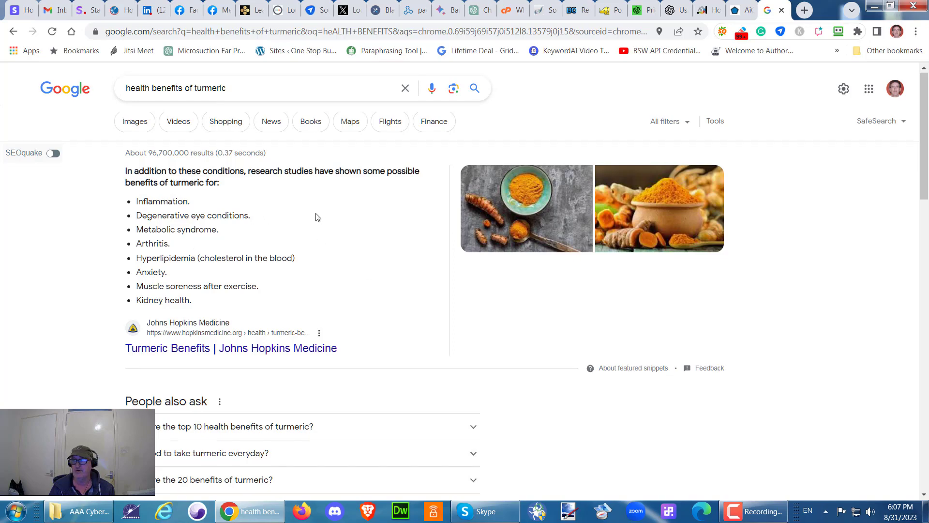
scroll(316, 217, "down", 20)
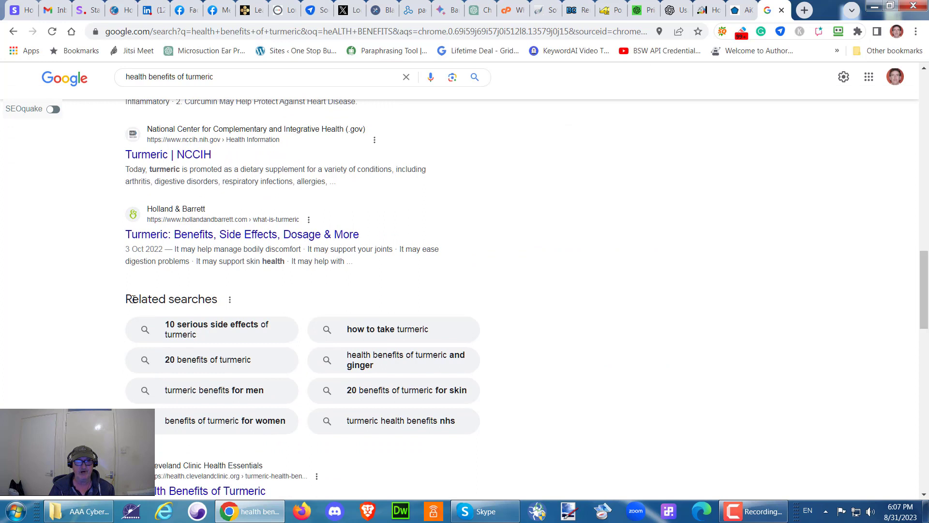
left_click_drag(126, 299, 218, 300)
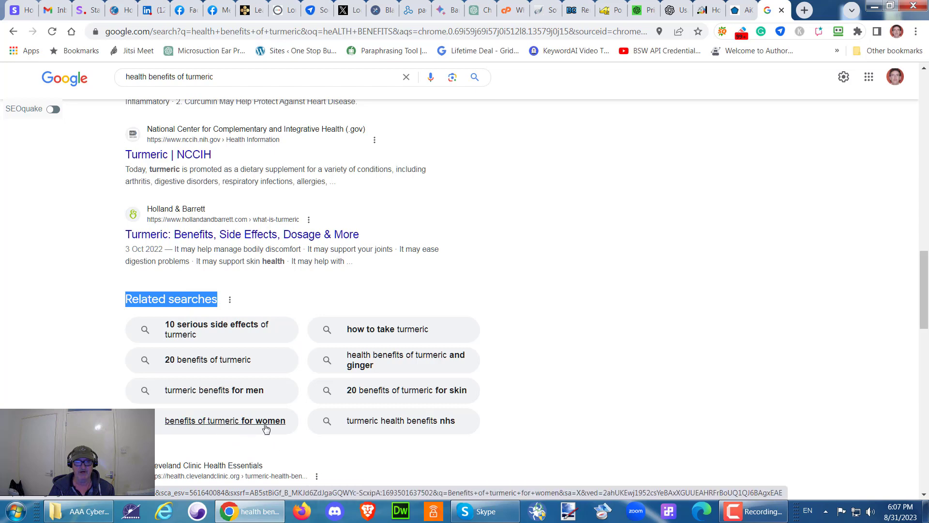
left_click(219, 422)
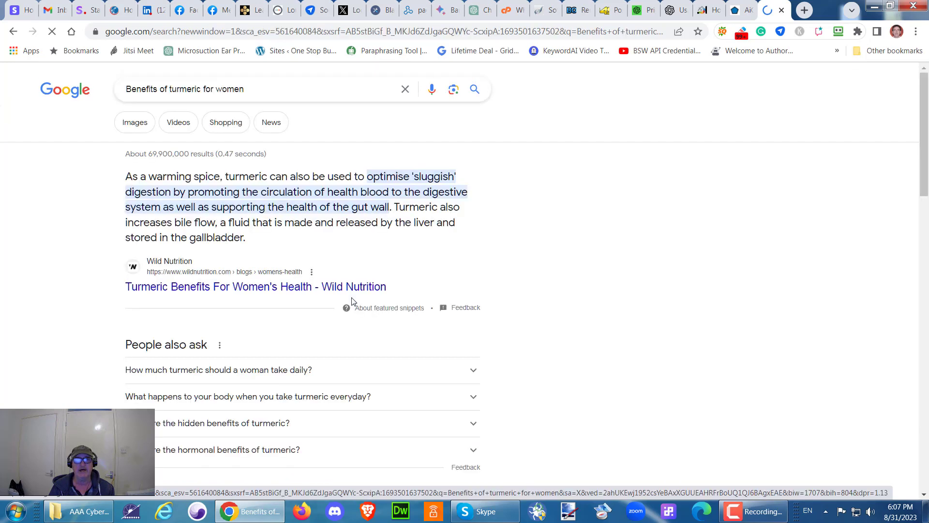
Step: Copy the query "Benefits of turmeric for women" from Google and paste it as the new project's Blog Post Subject in AI Content Builder
left_click(244, 88)
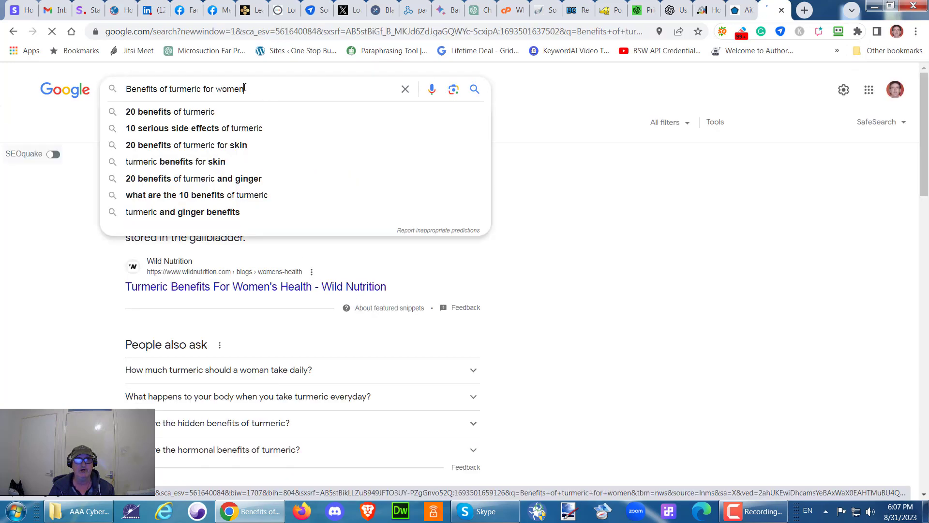
left_click_drag(245, 89, 125, 90)
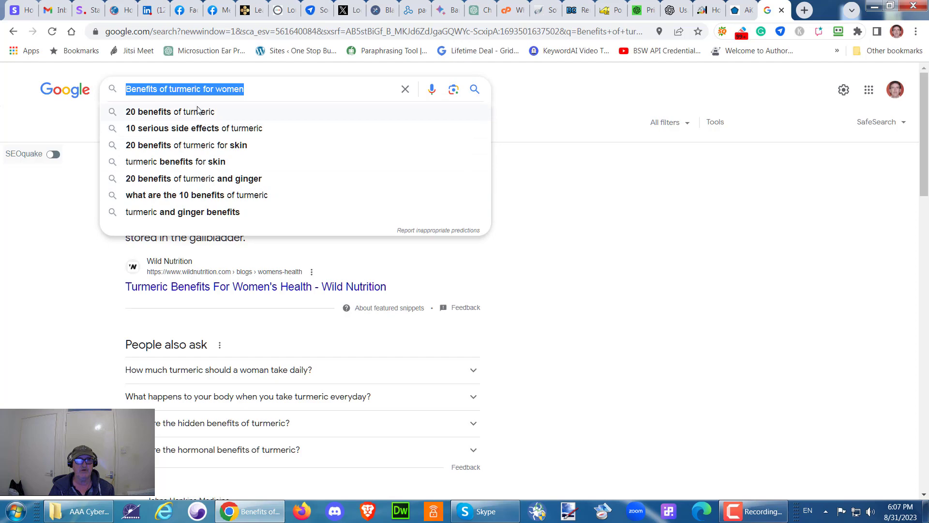
right_click(217, 91)
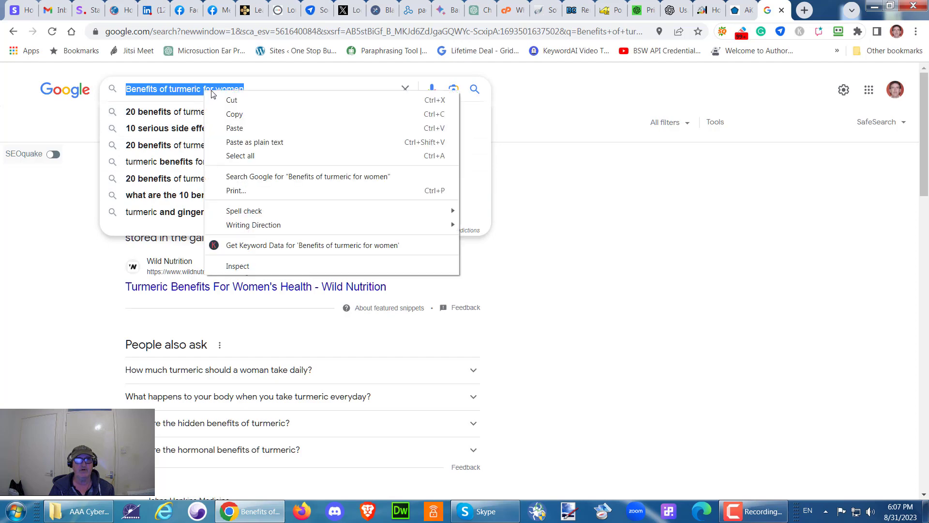
left_click(229, 115)
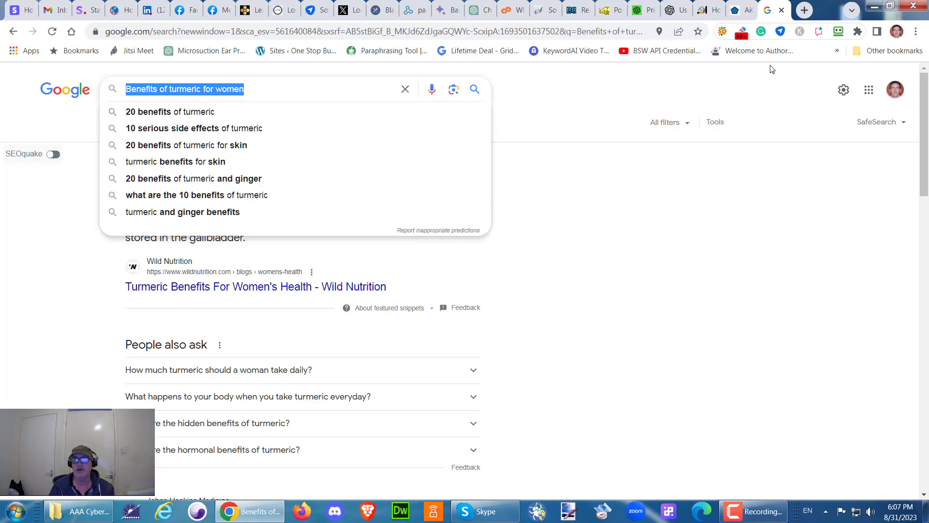
left_click(781, 9)
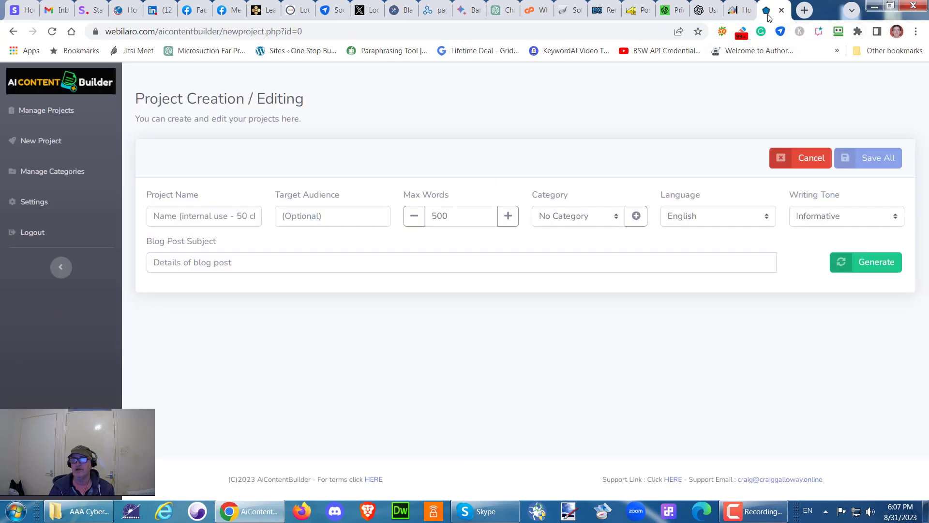
left_click(164, 261)
right_click(164, 264)
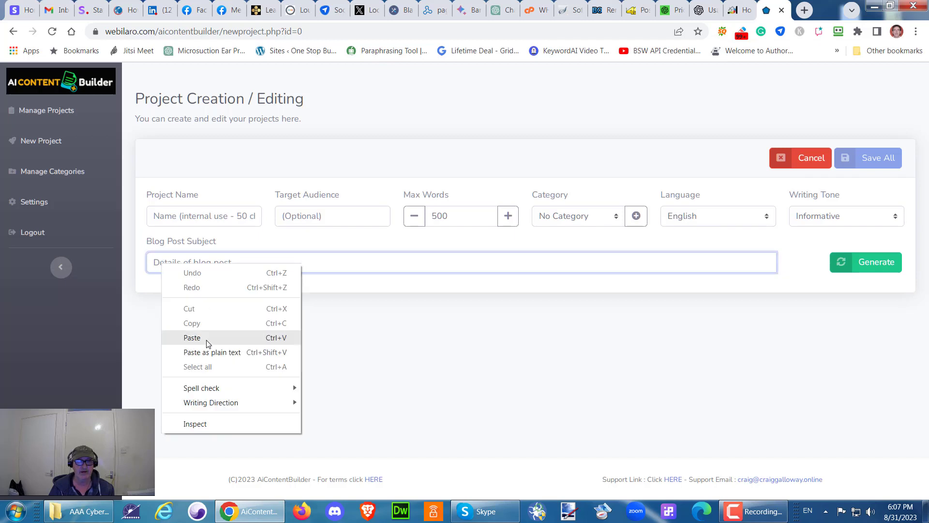
left_click(208, 338)
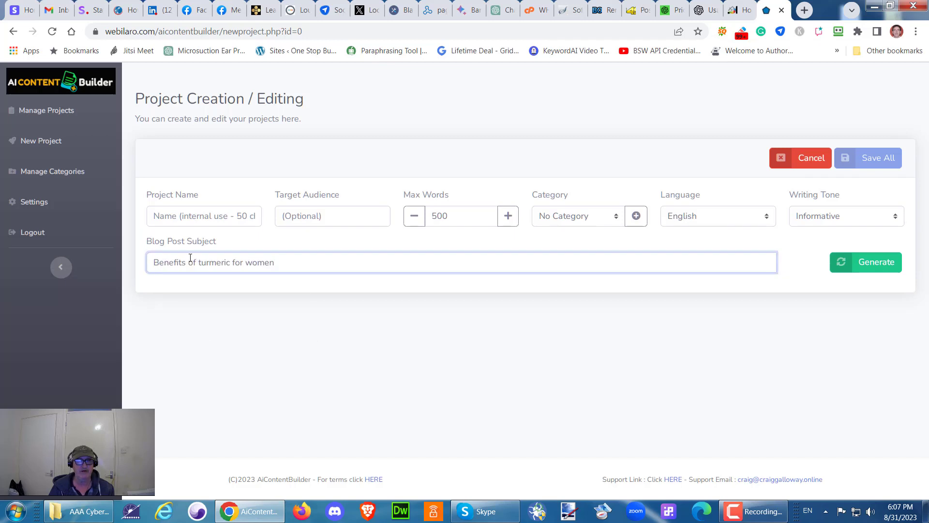
Step: Name the project "Turmeric" with only the first letter capitalised
left_click(223, 215)
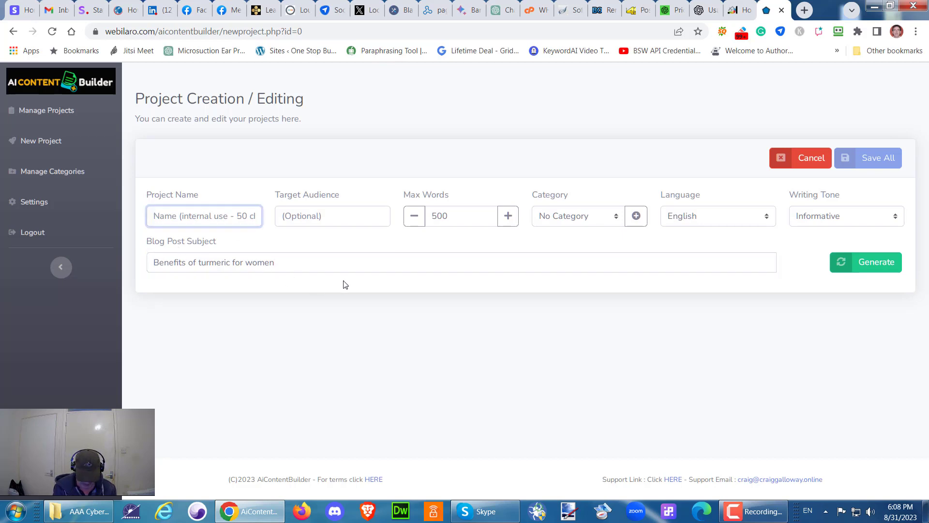
type("tURMERIC")
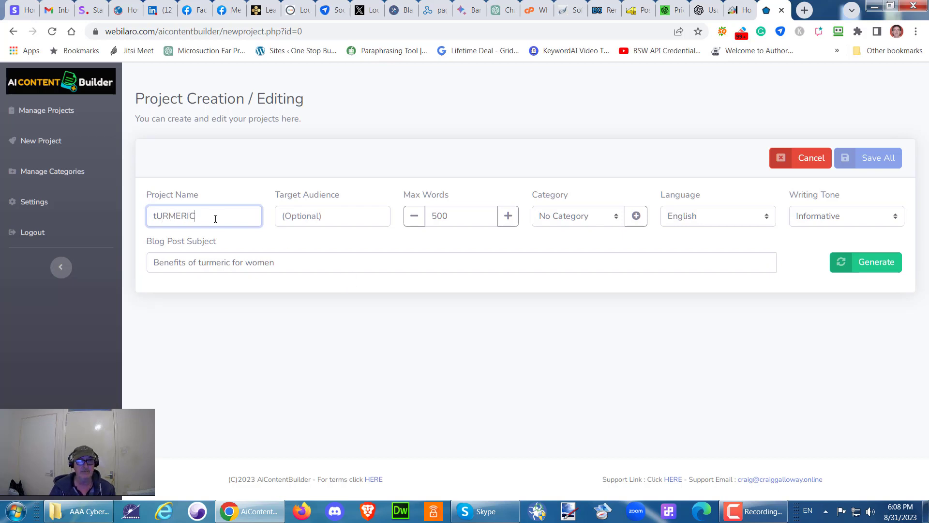
key("ctrl+a")
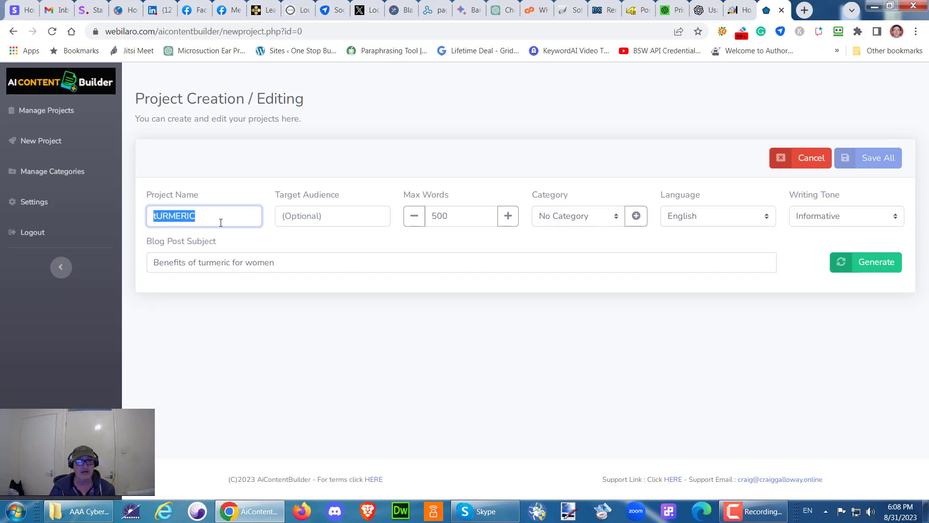
key("BackSpace")
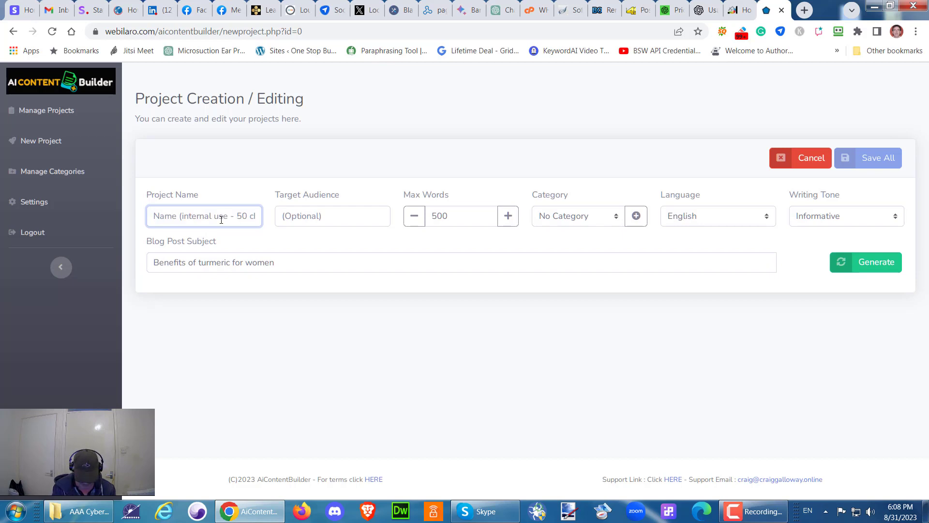
type("Turmer")
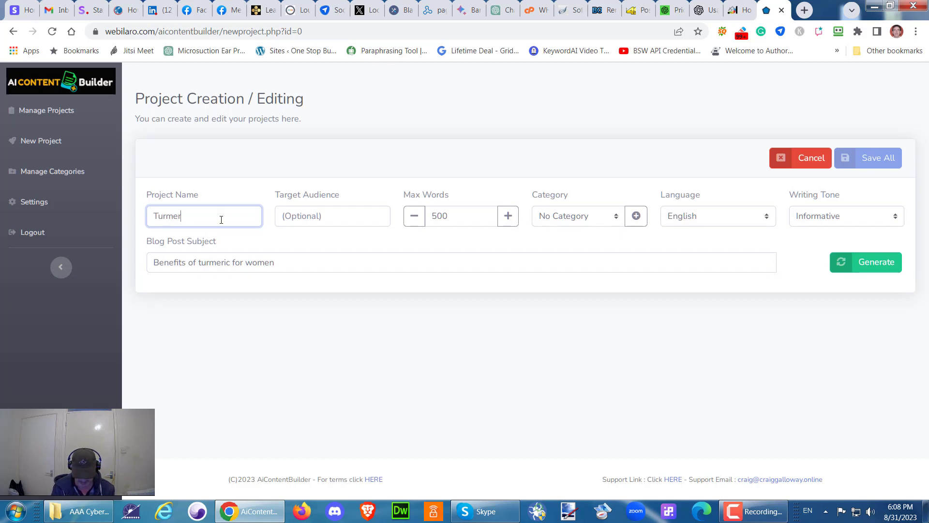
type("ic")
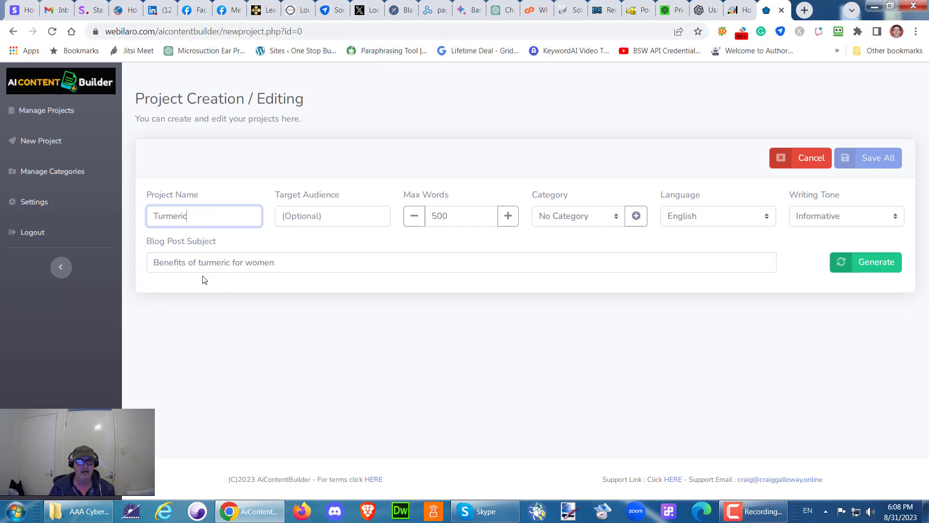
Step: Capitalise the words in the blog post subject so it reads "Benefits of Turmeric for Women"
left_click(200, 262)
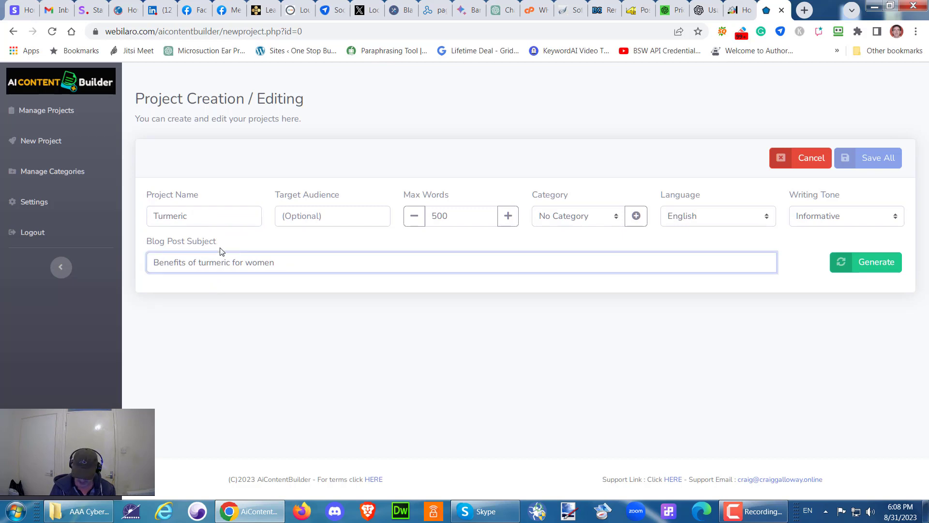
type("T")
key("Delete")
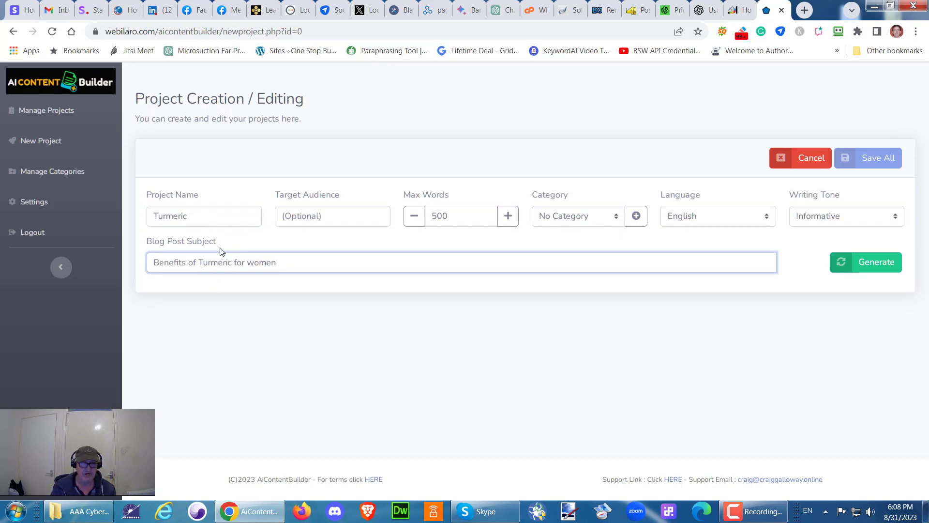
left_click(251, 262)
key("BackSpace")
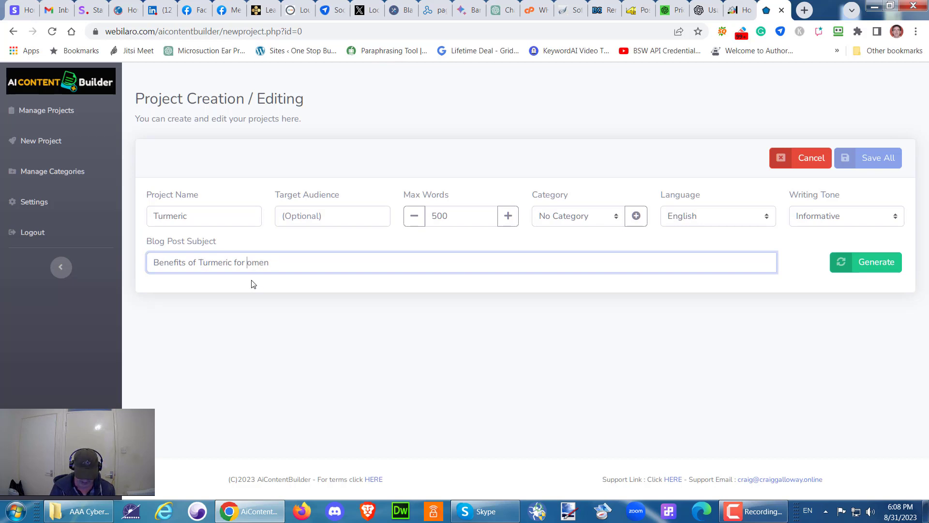
type("W")
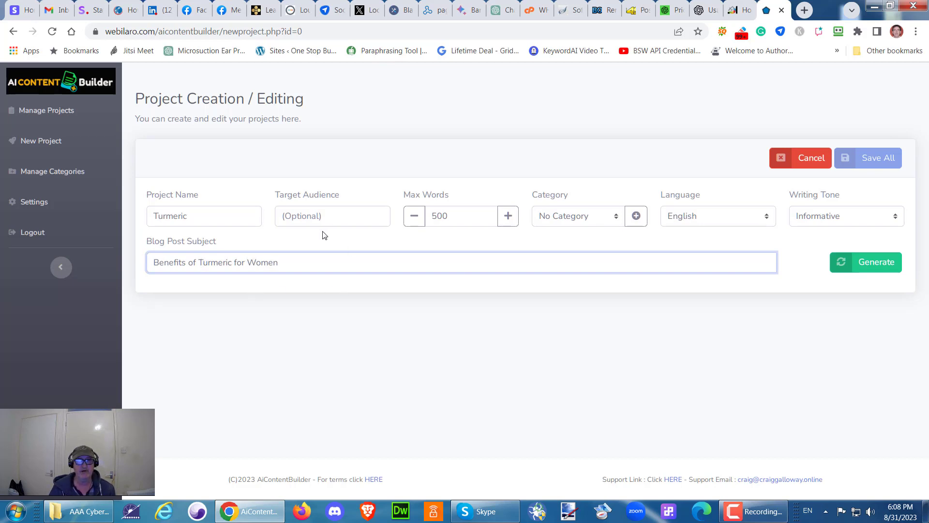
Step: Set the project's target audience to "women" and its maximum word count to 1500
left_click(284, 215)
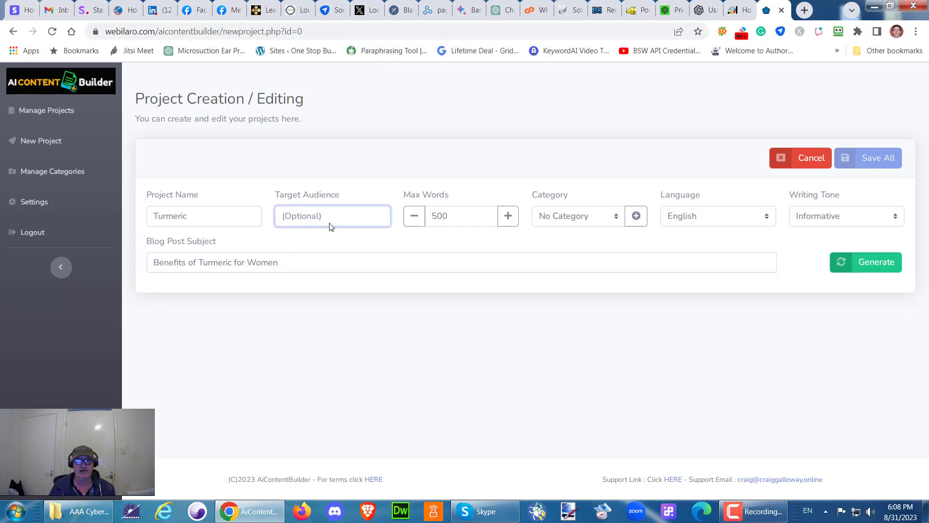
type("women")
left_click(450, 217)
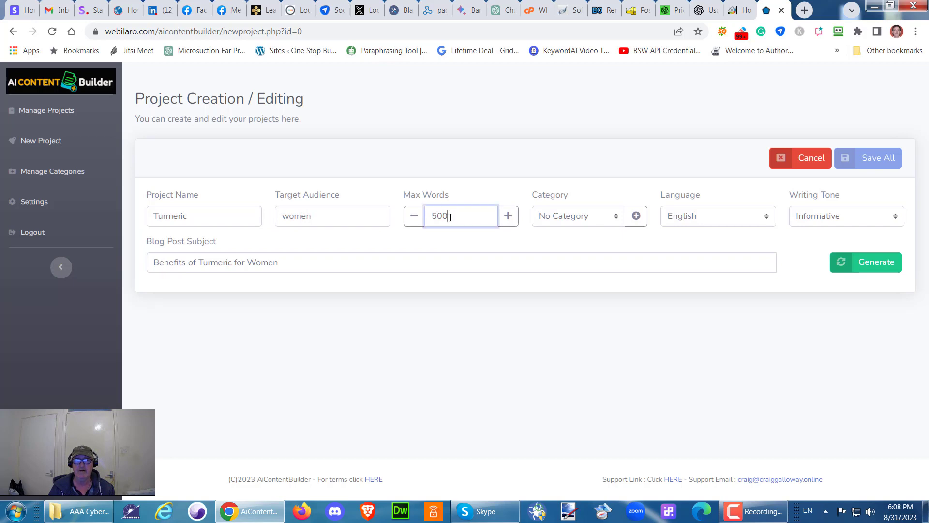
double_click(442, 217)
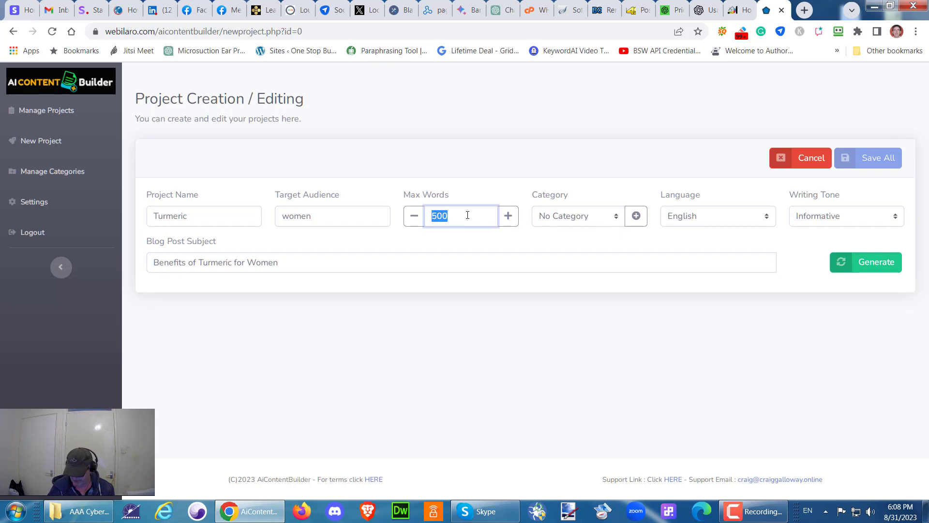
type("150")
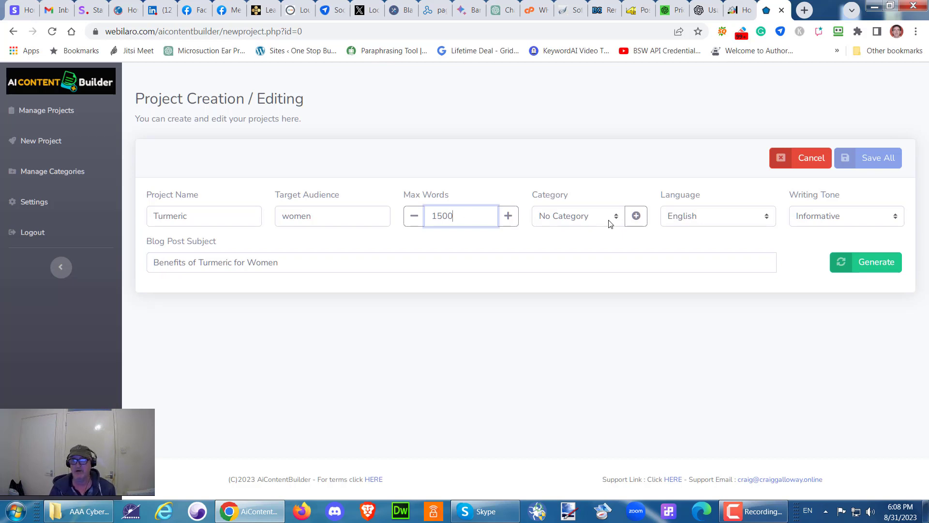
Step: Add a new category named "Health Benefits" for the Turmeric project
left_click(636, 218)
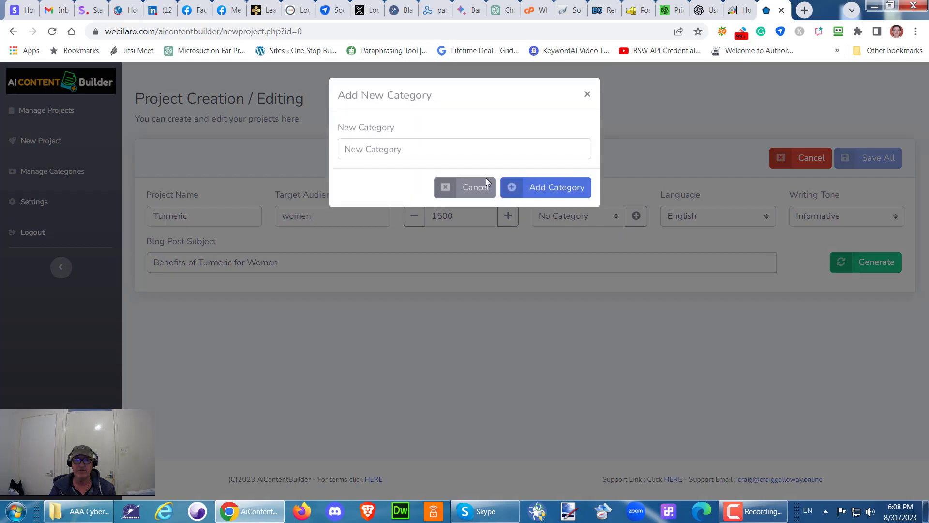
left_click(380, 151)
type("H")
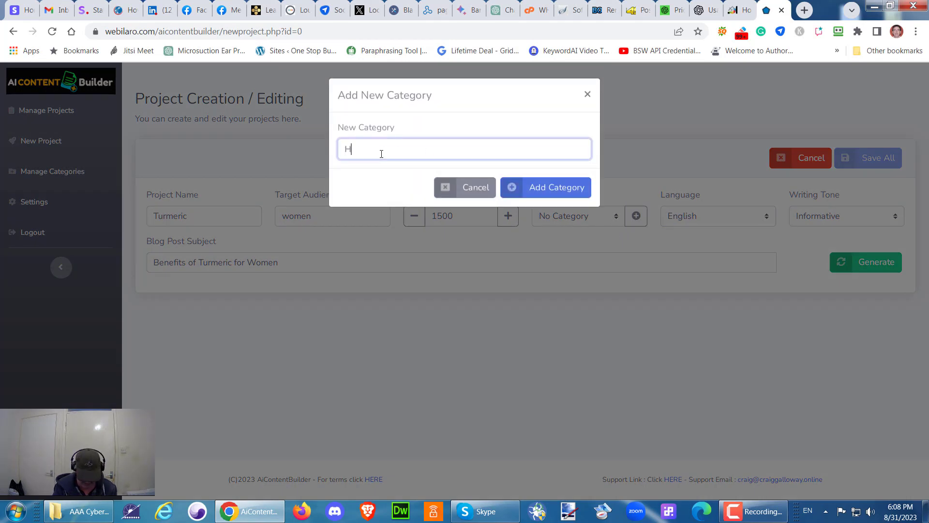
type("ealth Benefits")
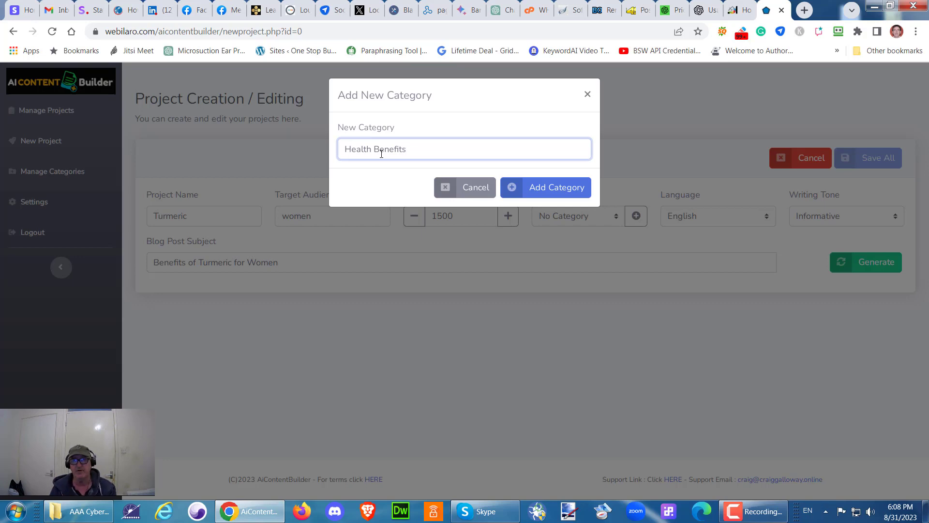
left_click(556, 194)
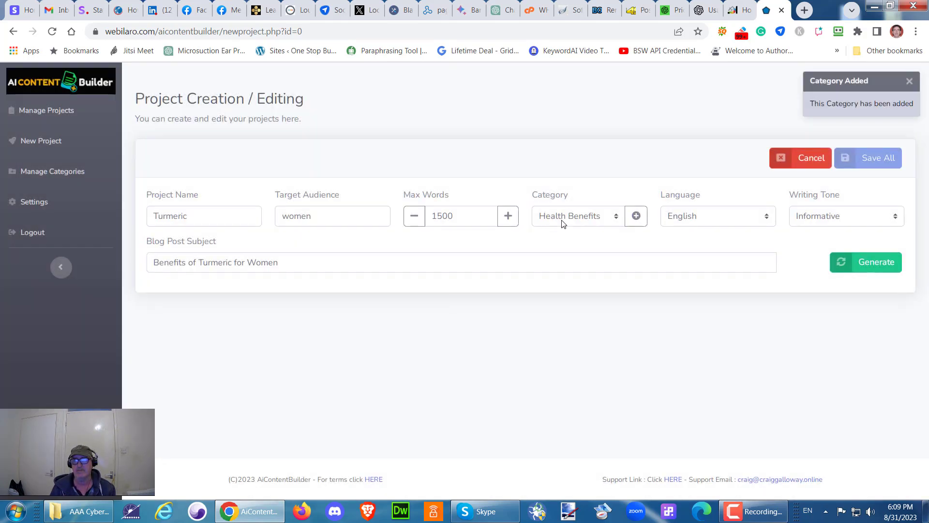
Step: Review the available languages while keeping English, and choose Informative as the project's writing tone
left_click(766, 221)
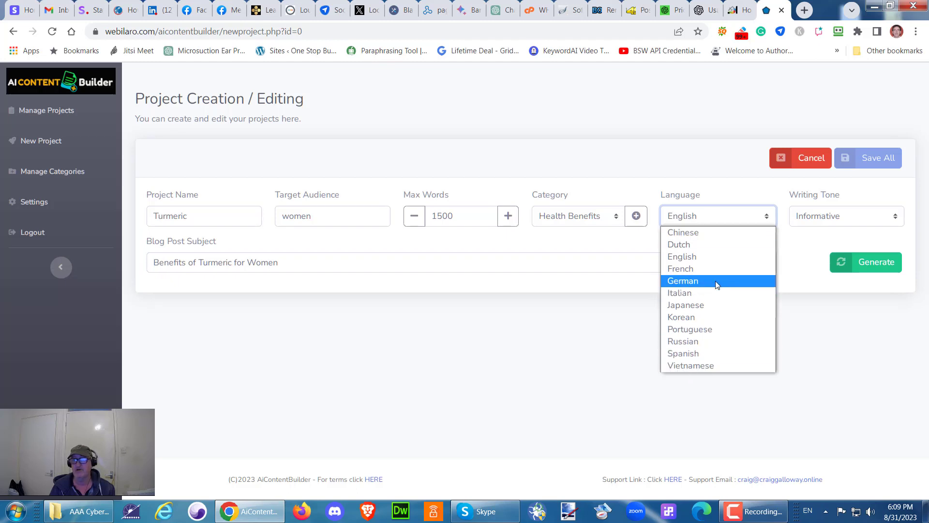
left_click(717, 187)
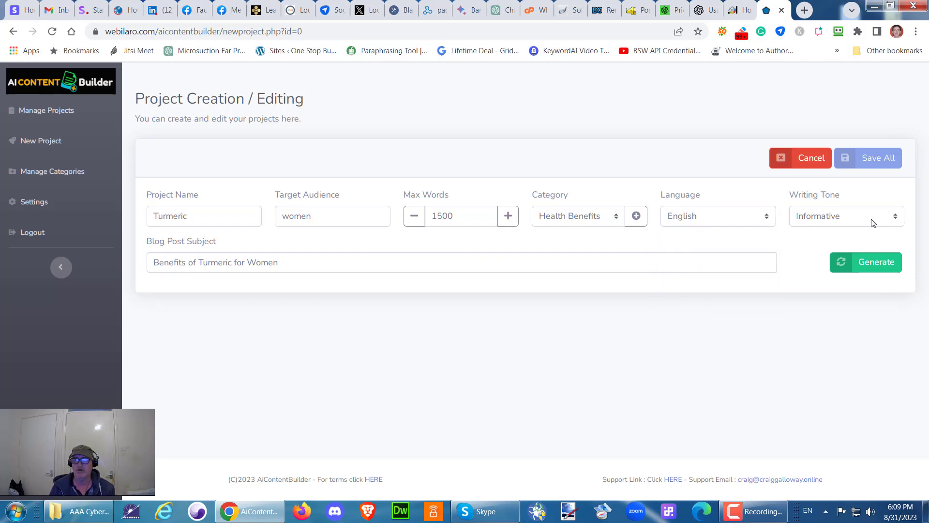
left_click(897, 219)
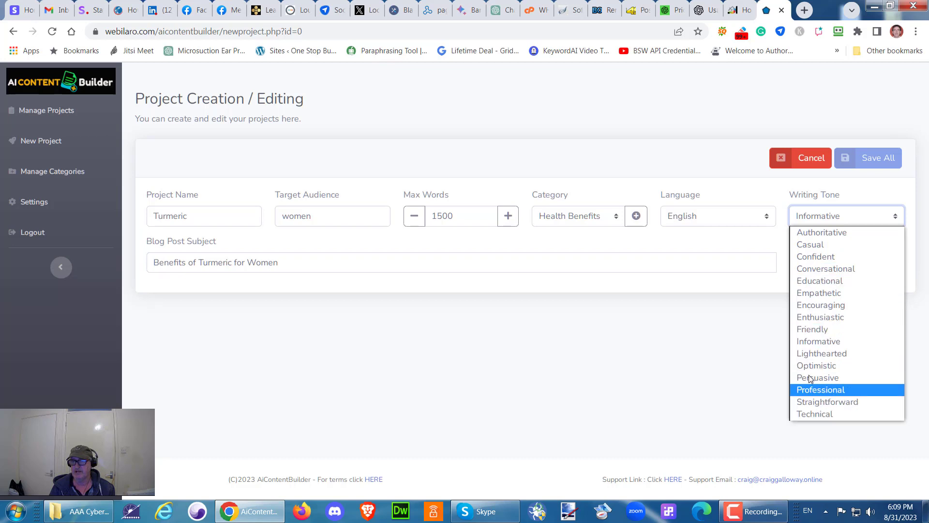
left_click(821, 341)
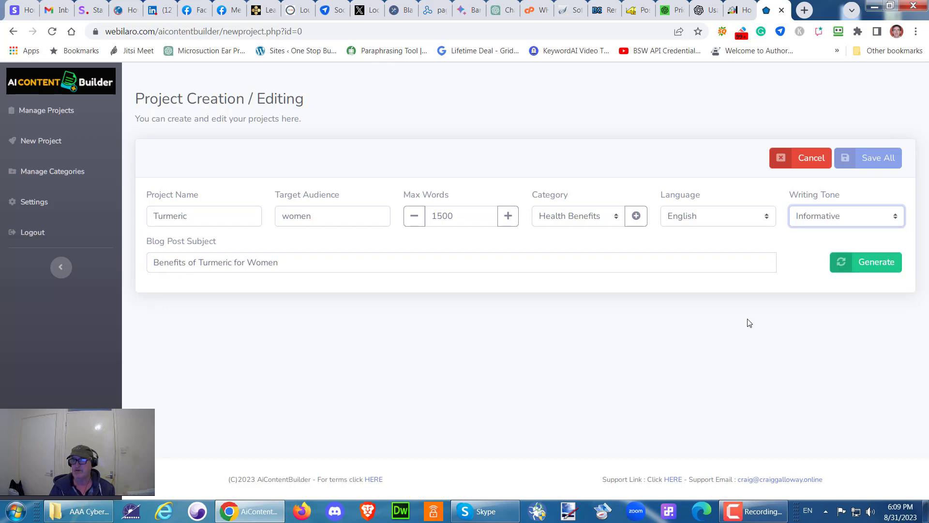
left_click(896, 216)
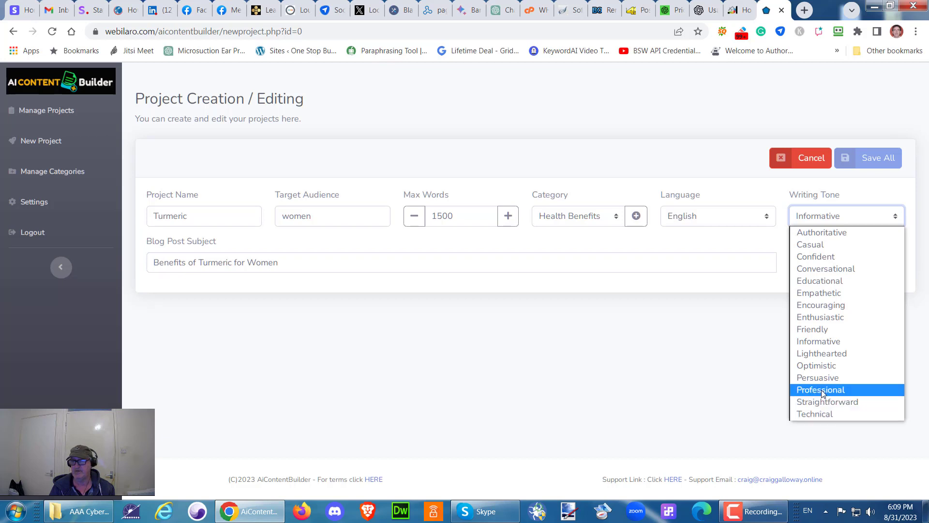
left_click(823, 341)
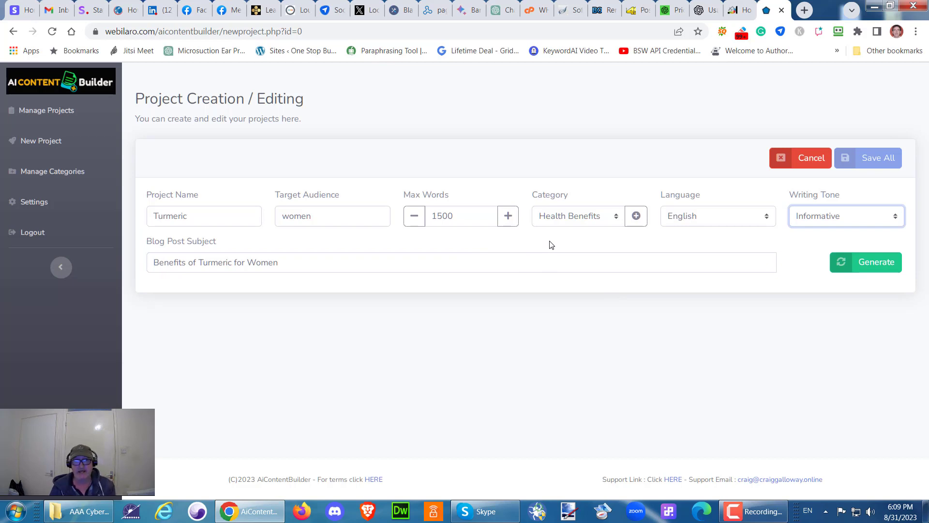
Step: Generate blog post title suggestions and proceed with "Why Turmeric is a Must-Have Spice for Womens Health"
left_click(871, 270)
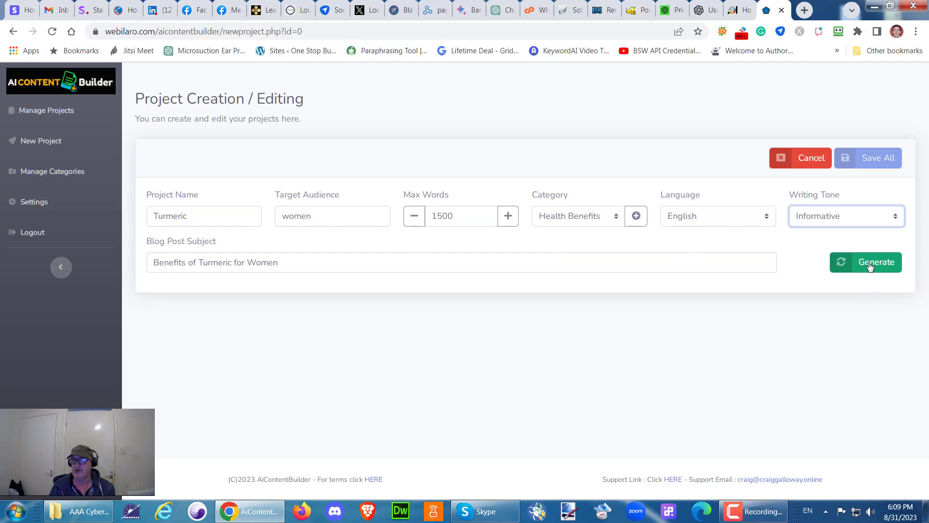
left_click(870, 265)
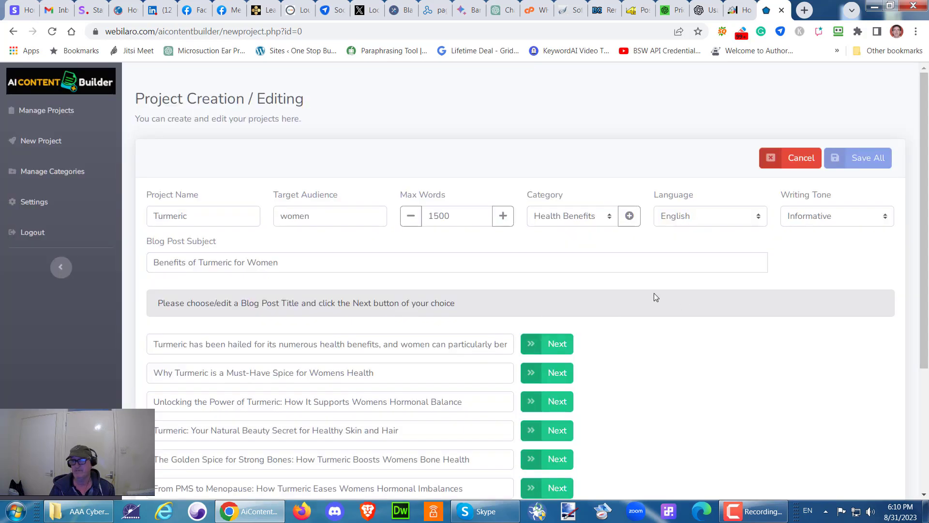
scroll(654, 293, "down", 4)
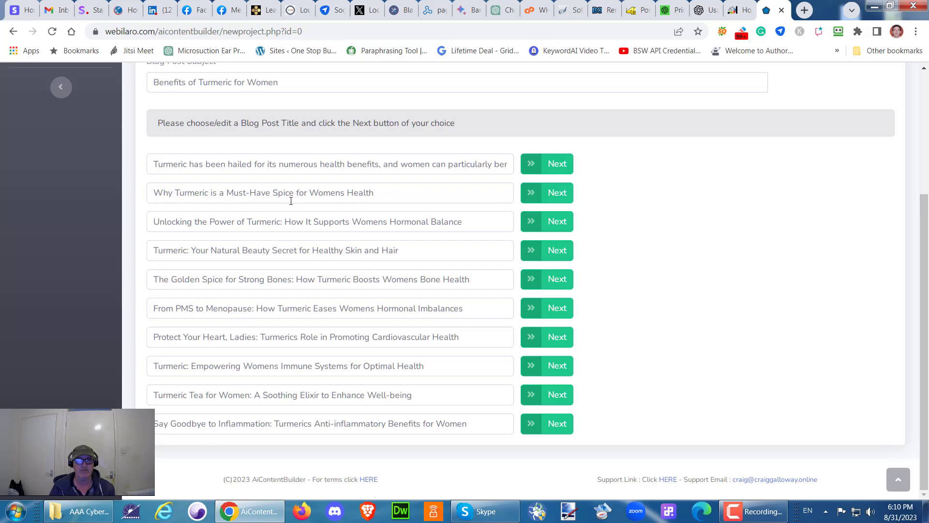
left_click(556, 196)
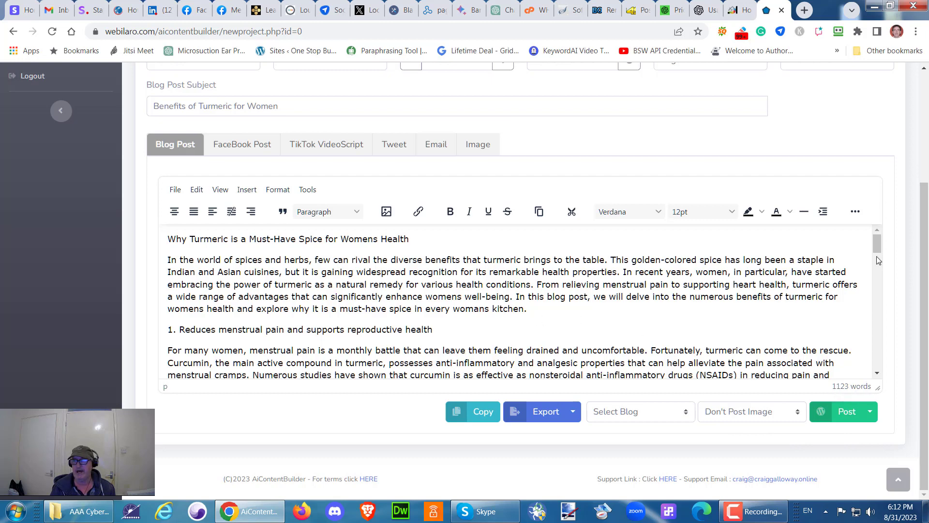
Step: Save the Turmeric project with its generated content
mouse_move(879, 242)
left_mouse_down()
mouse_move(876, 370)
mouse_move(875, 230)
left_mouse_up()
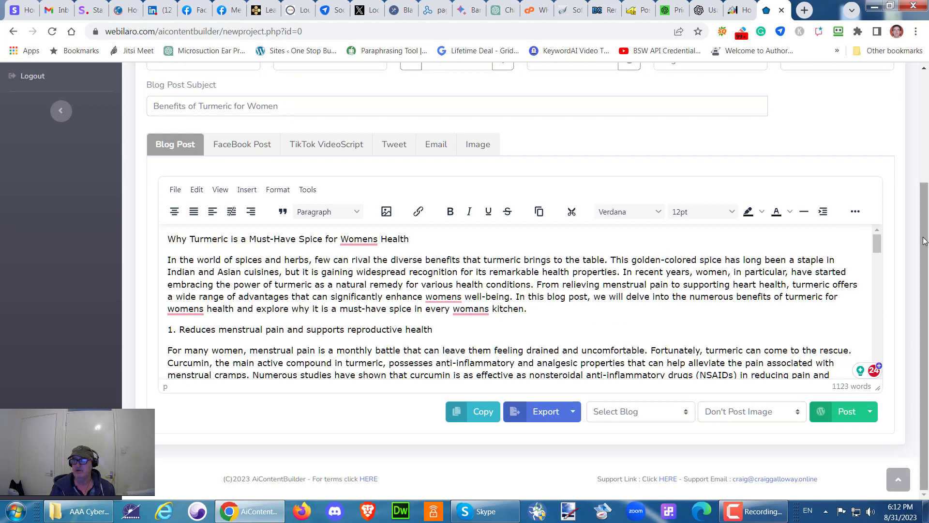
left_click_drag(925, 283, 926, 237)
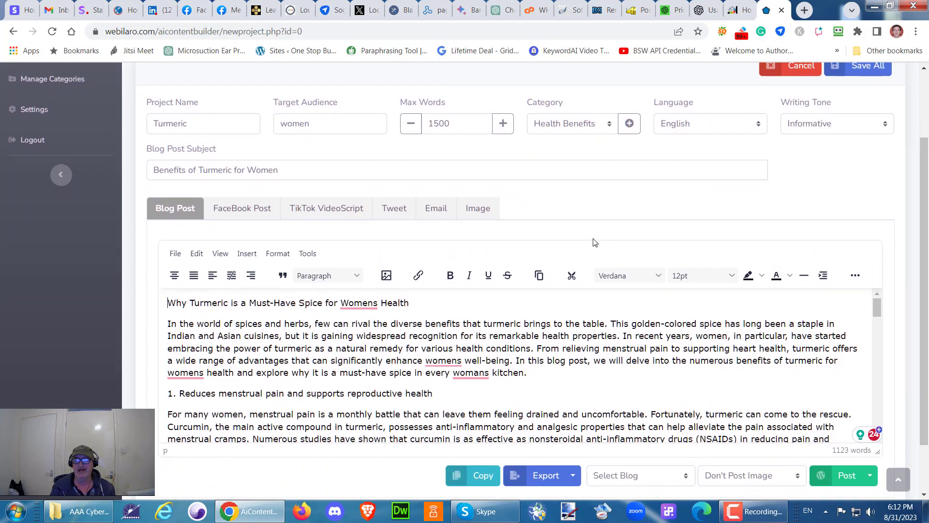
scroll(917, 232, "up", 2)
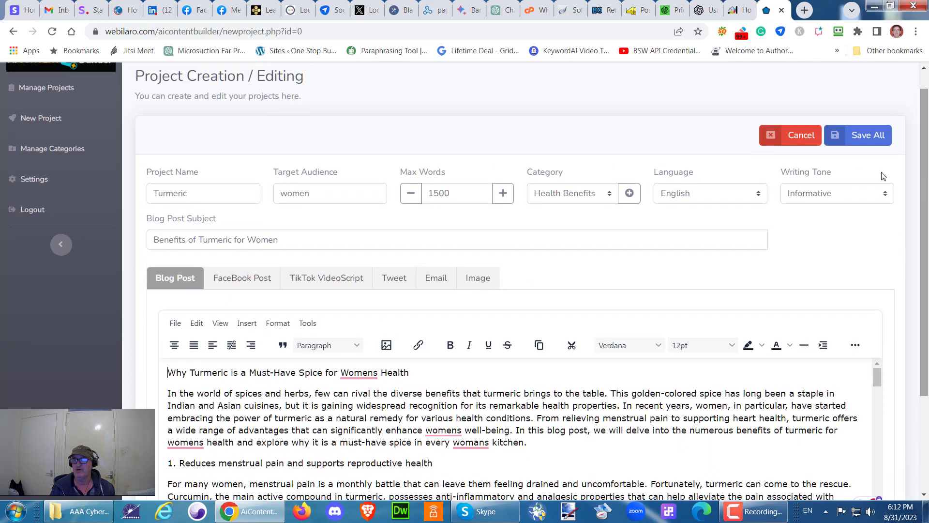
left_click(854, 139)
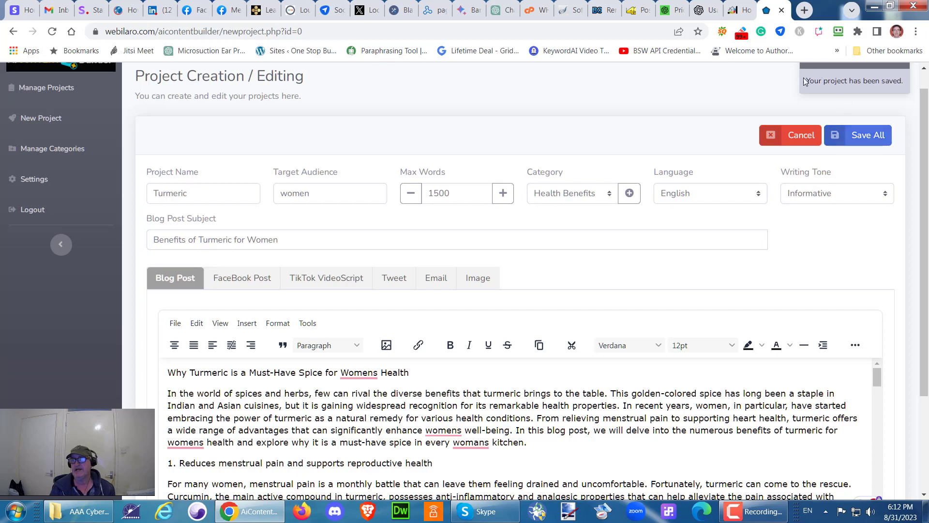
Step: Read through the generated blog post from its introduction to the conclusion and return to its beginning
left_click_drag(922, 204, 922, 297)
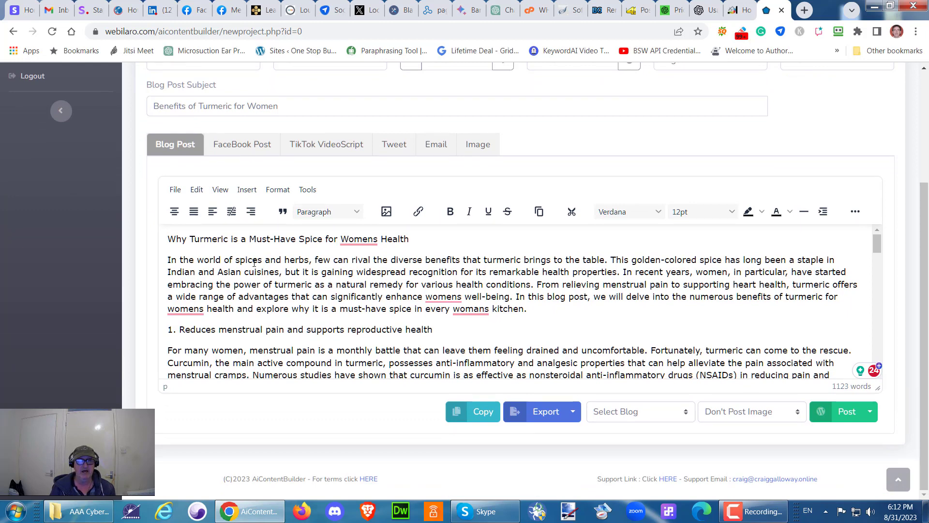
scroll(254, 263, "down", 1)
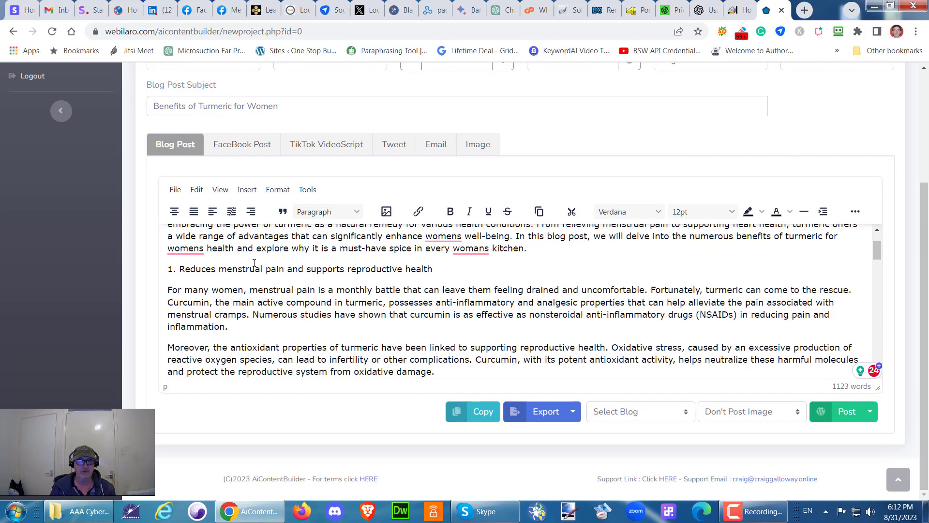
scroll(254, 263, "down", 1)
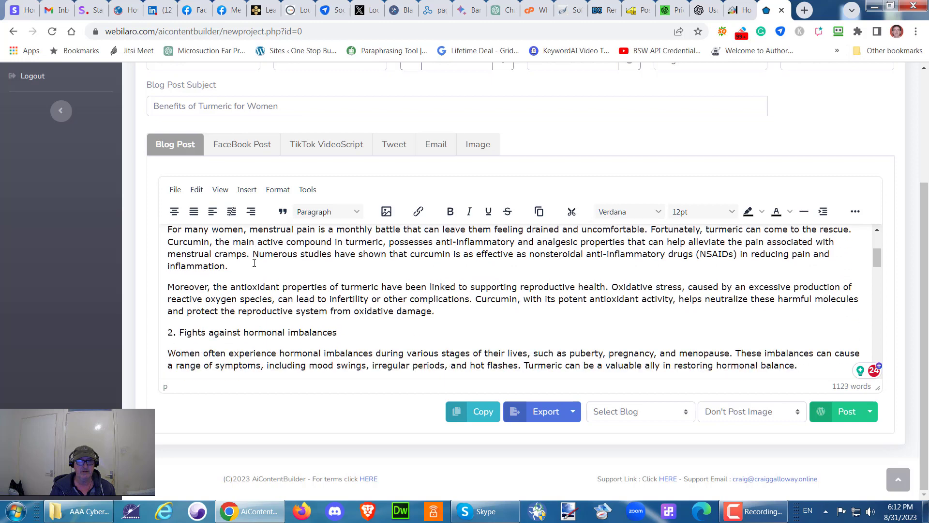
scroll(254, 263, "down", 1)
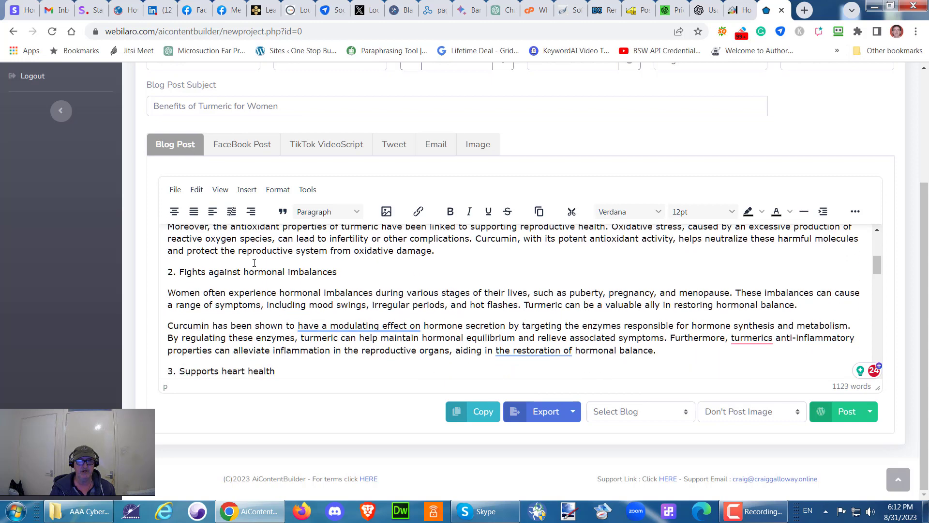
scroll(255, 263, "down", 1)
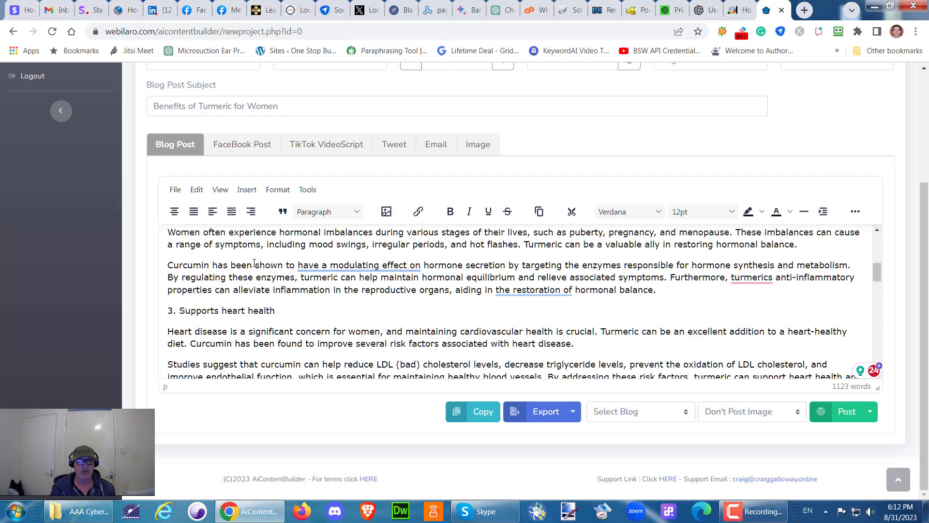
scroll(254, 263, "down", 1)
scroll(254, 263, "down", 2)
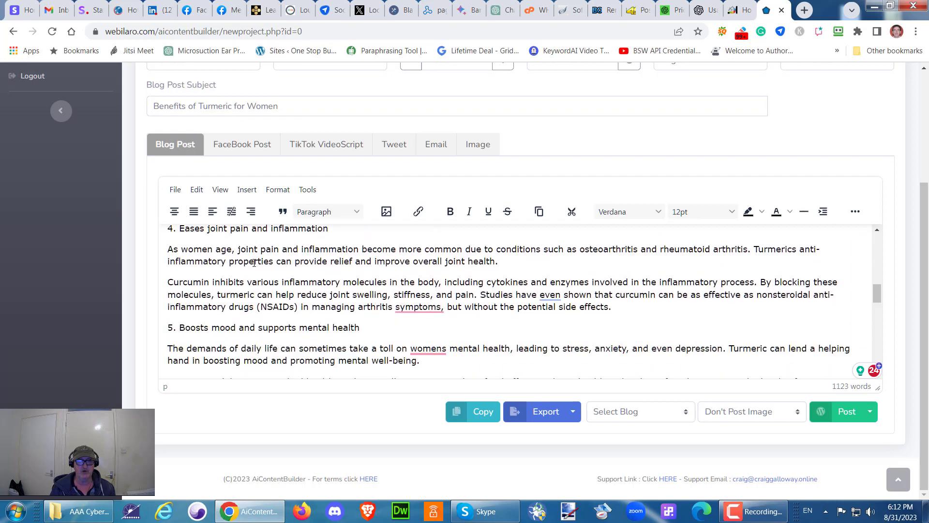
scroll(254, 263, "down", 3)
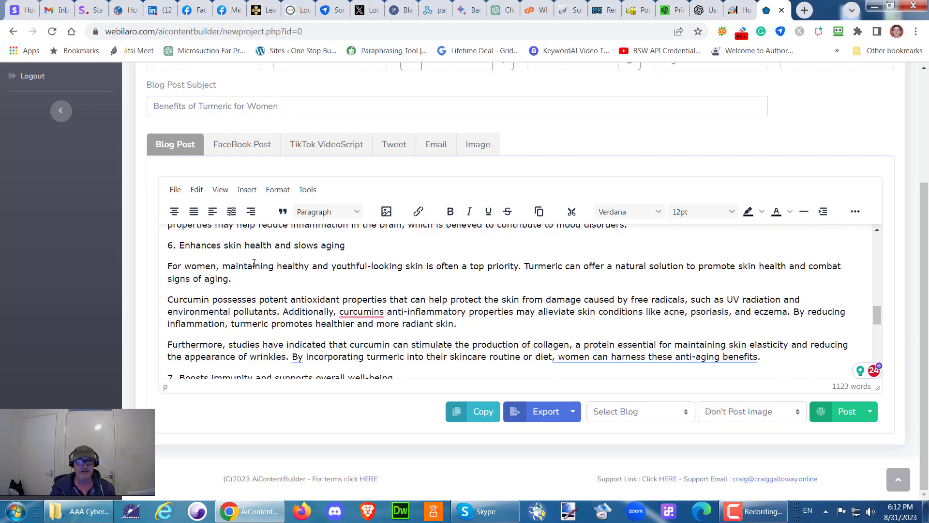
scroll(254, 263, "down", 4)
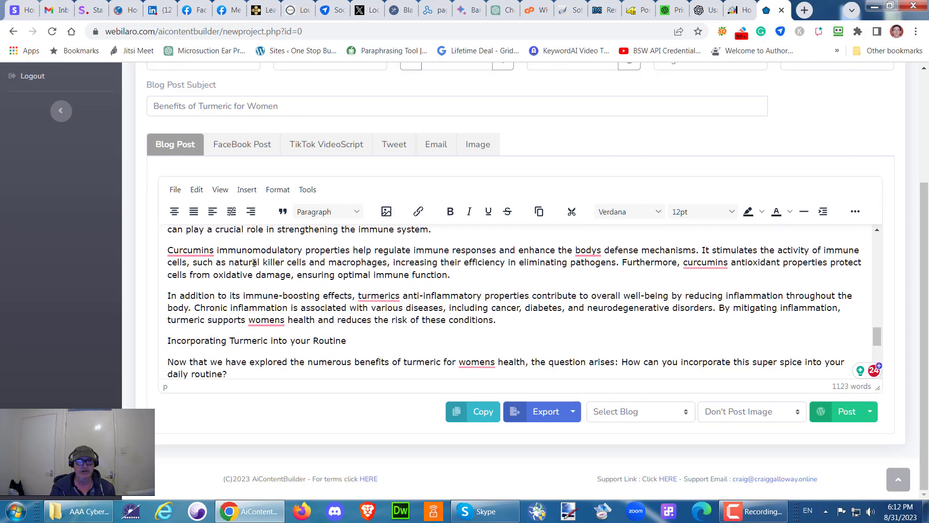
scroll(254, 263, "down", 1)
scroll(254, 263, "up", 1)
scroll(254, 263, "down", 3)
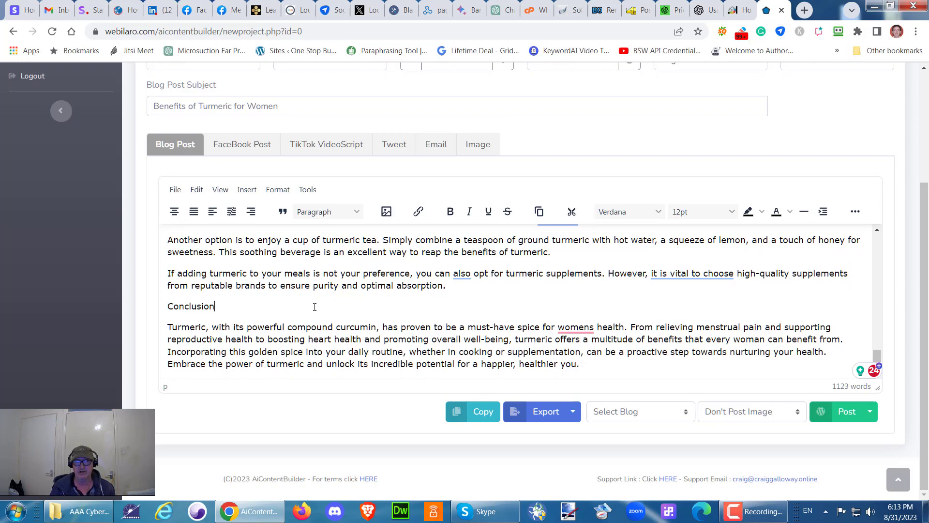
scroll(316, 307, "up", 10)
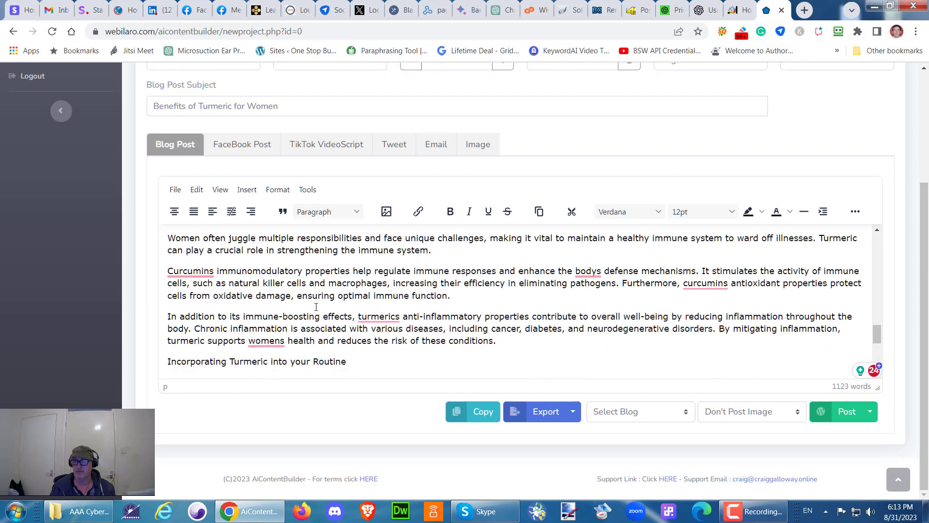
scroll(315, 306, "up", 10)
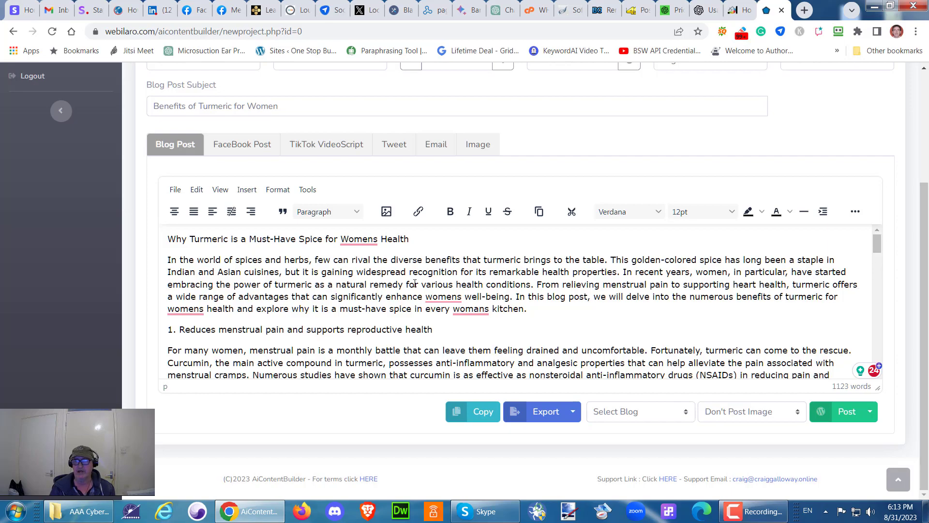
mouse_move(877, 240)
left_mouse_down()
mouse_move(884, 356)
mouse_move(860, 225)
left_mouse_up()
Step: Try to post the generated article to the blog as a draft
left_click(871, 412)
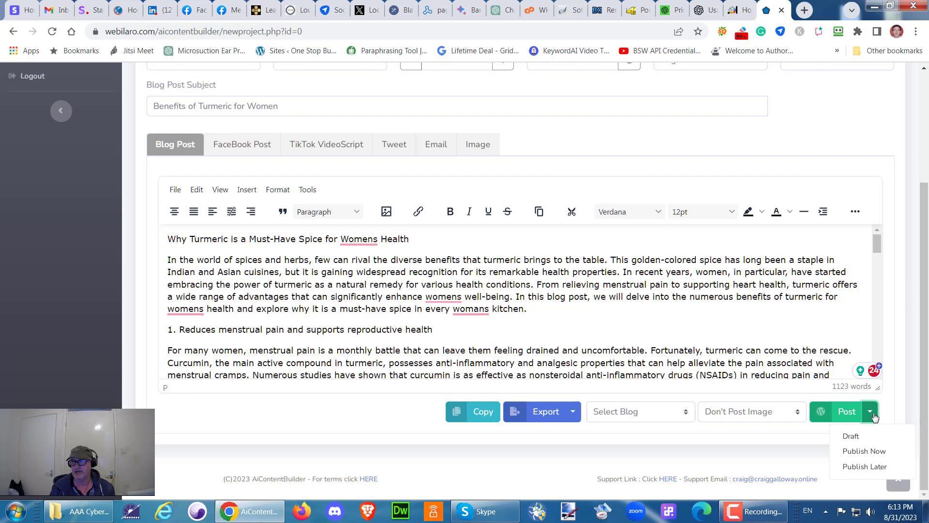
left_click(855, 440)
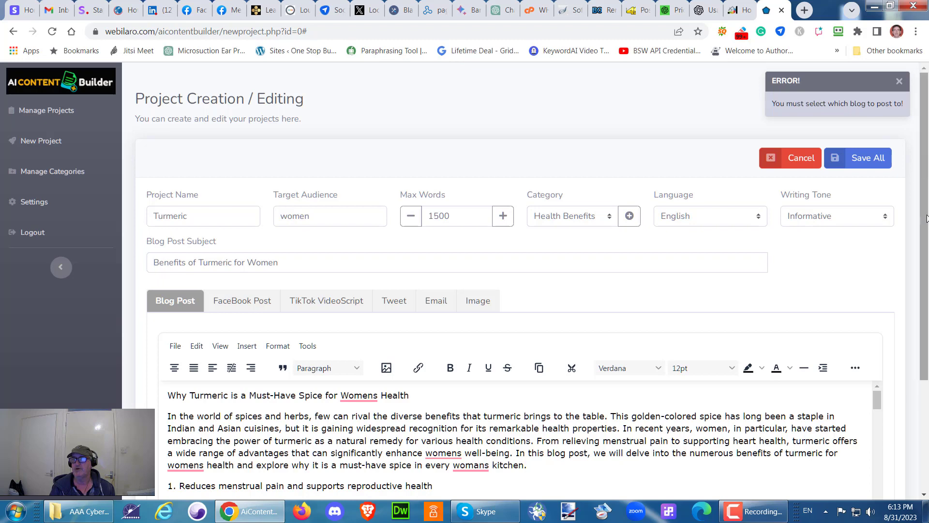
scroll(667, 440, "down", 3)
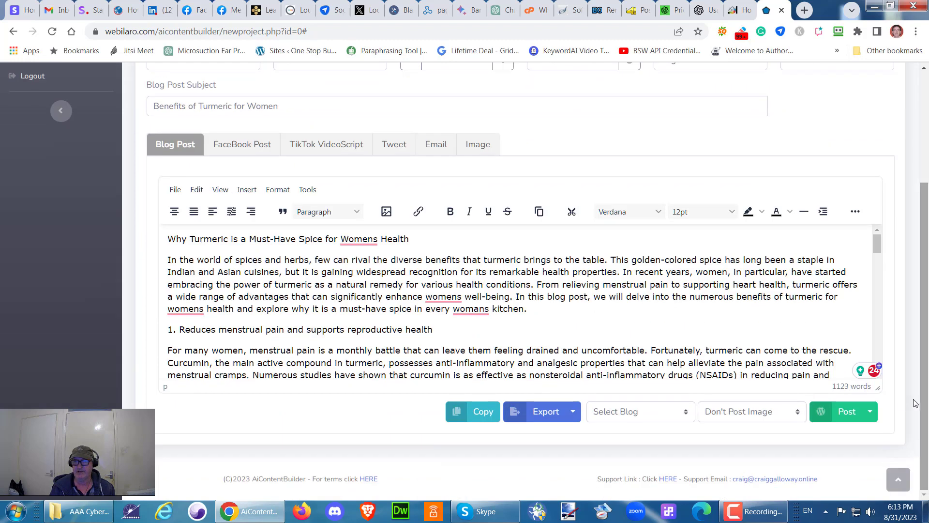
left_click(686, 413)
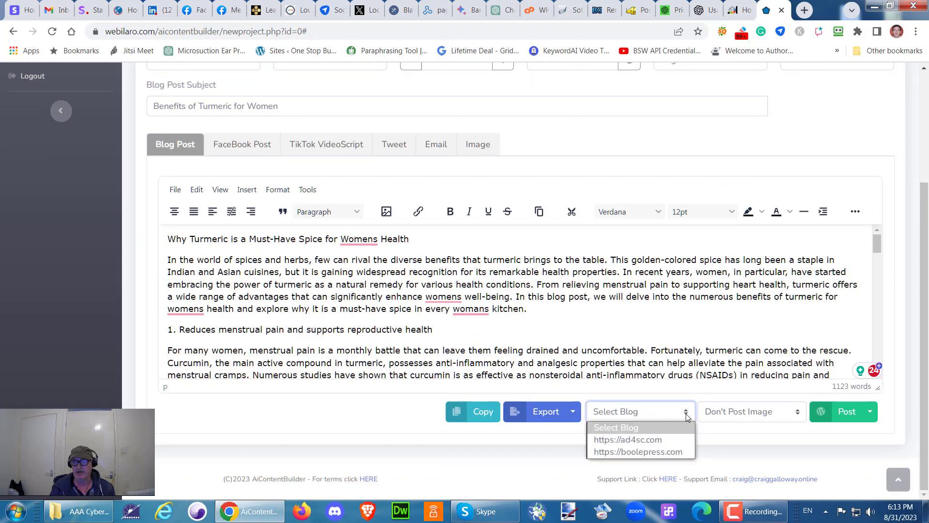
left_click(637, 452)
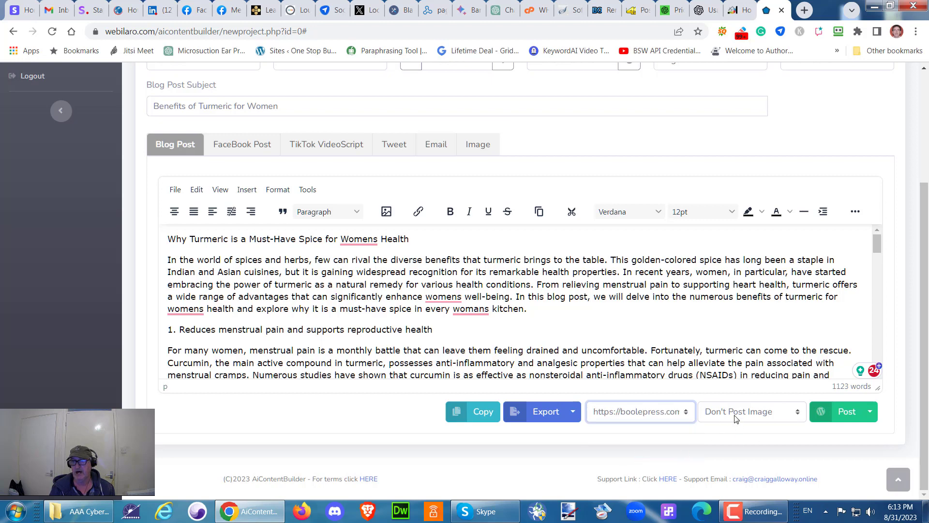
left_click(799, 415)
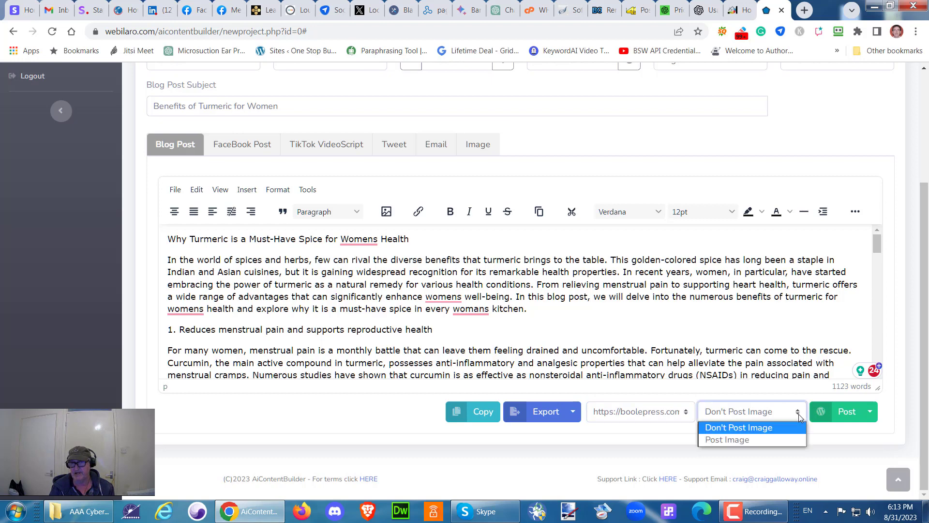
left_click(736, 440)
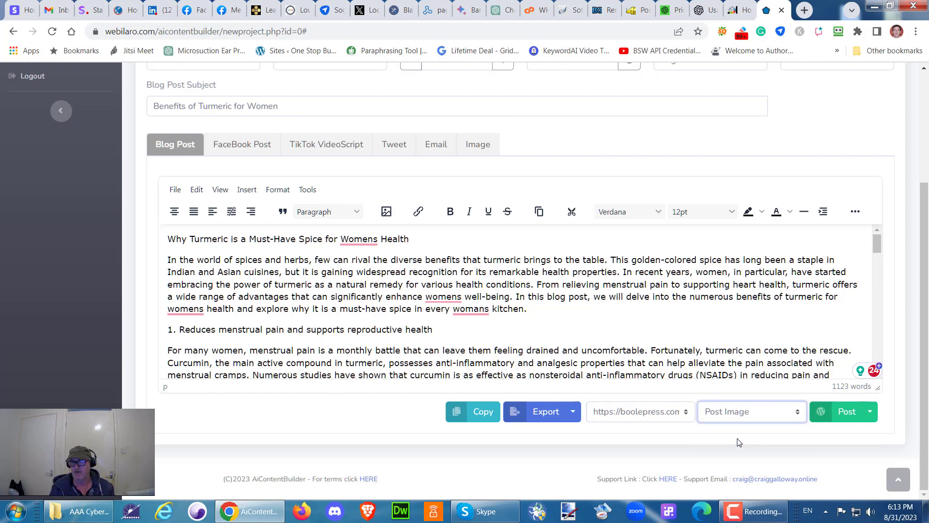
Step: Generate an image from the suggested description "Why Turmeric is a Must-Have Spice for Womens Health" with the Custom prompt type and inspect it
left_click(482, 149)
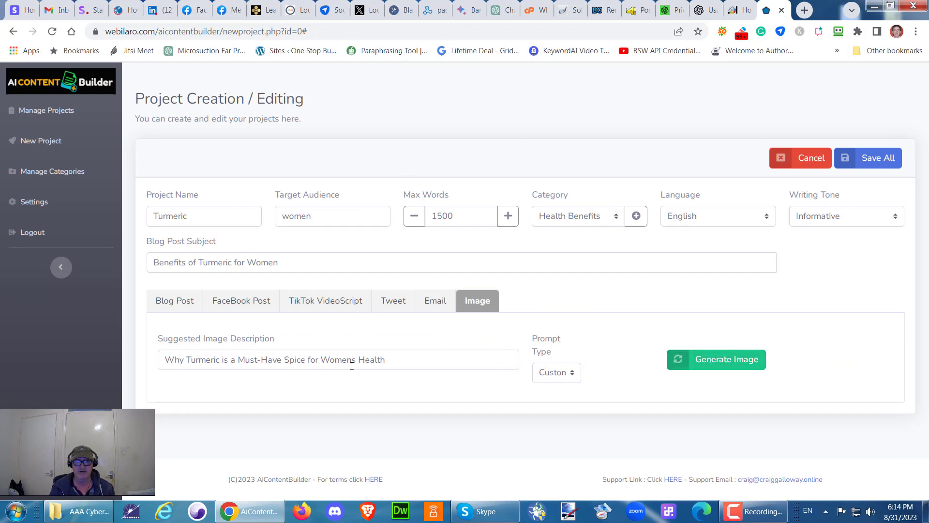
left_click(576, 375)
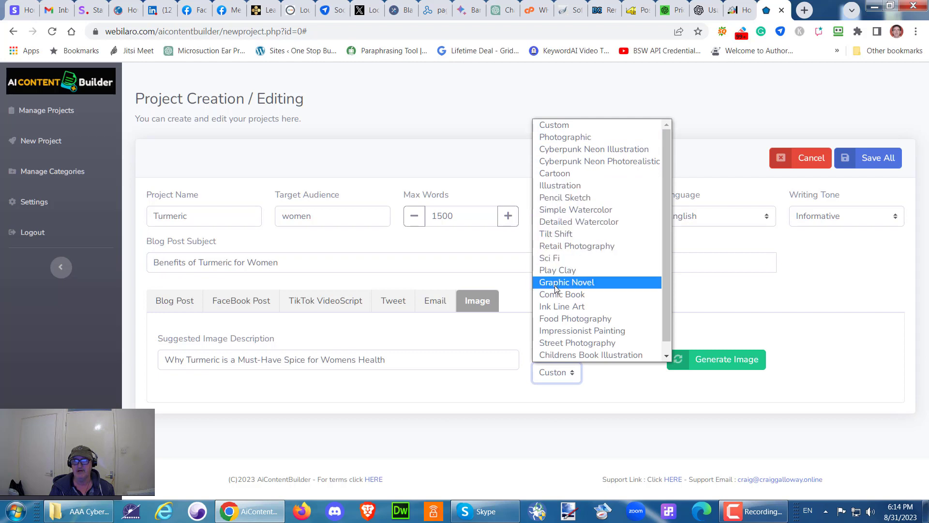
left_click(563, 129)
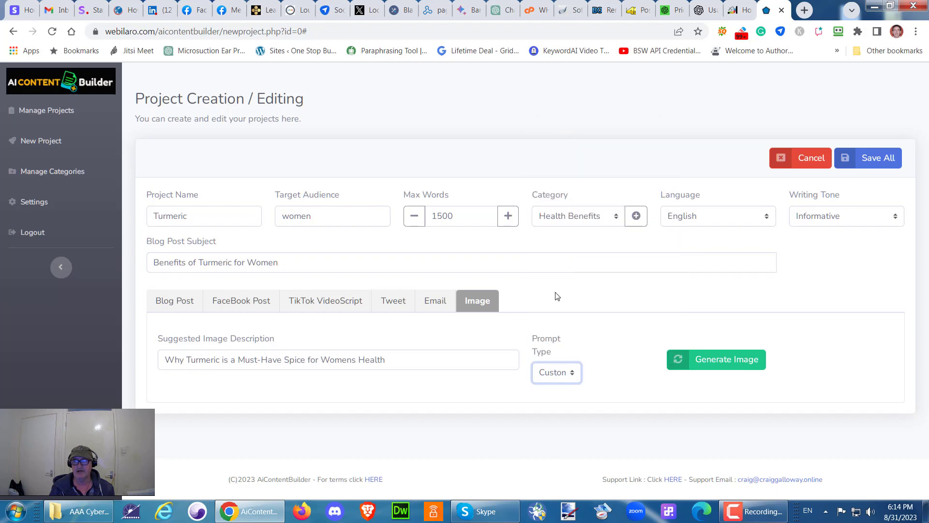
left_click(718, 366)
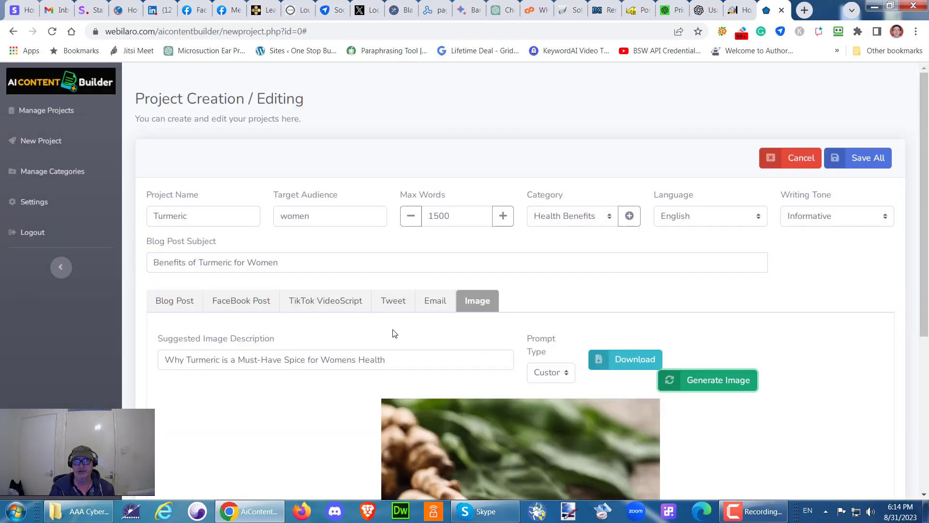
scroll(363, 325, "down", 5)
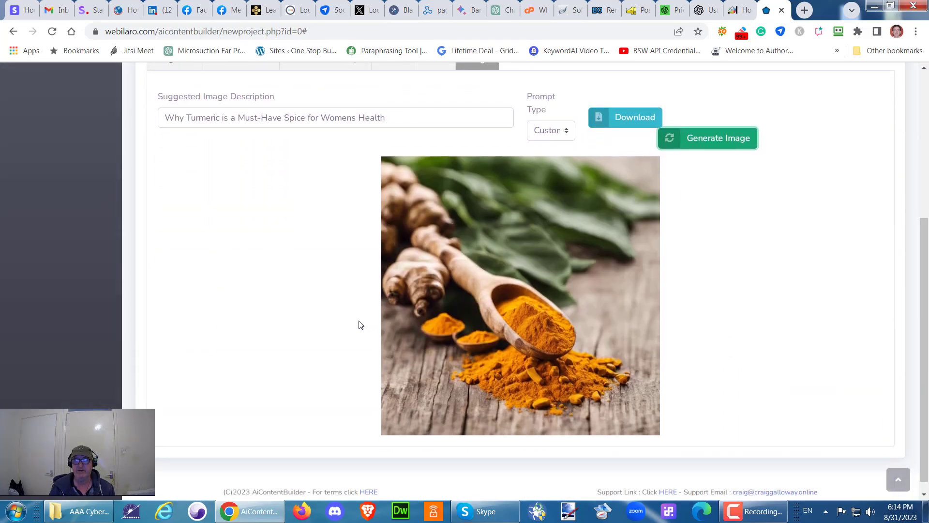
mouse_move(467, 386)
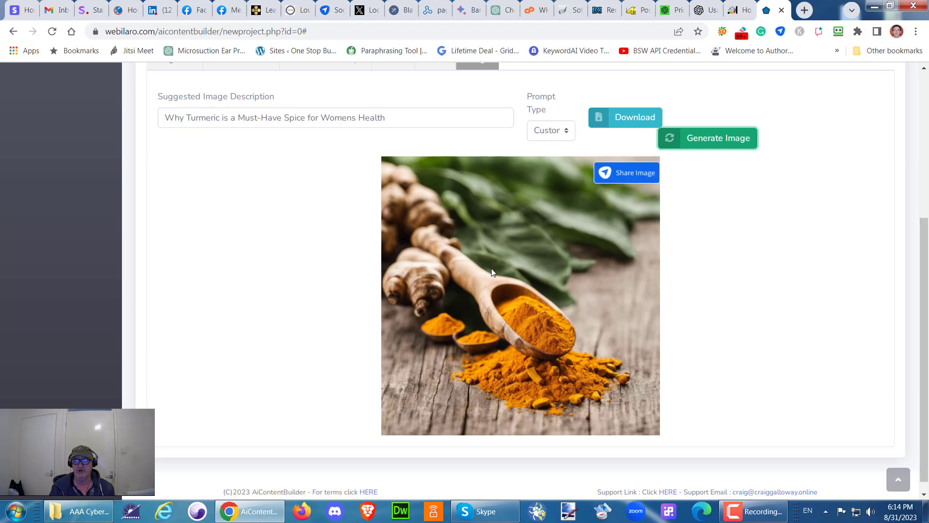
scroll(790, 335, "up", 5)
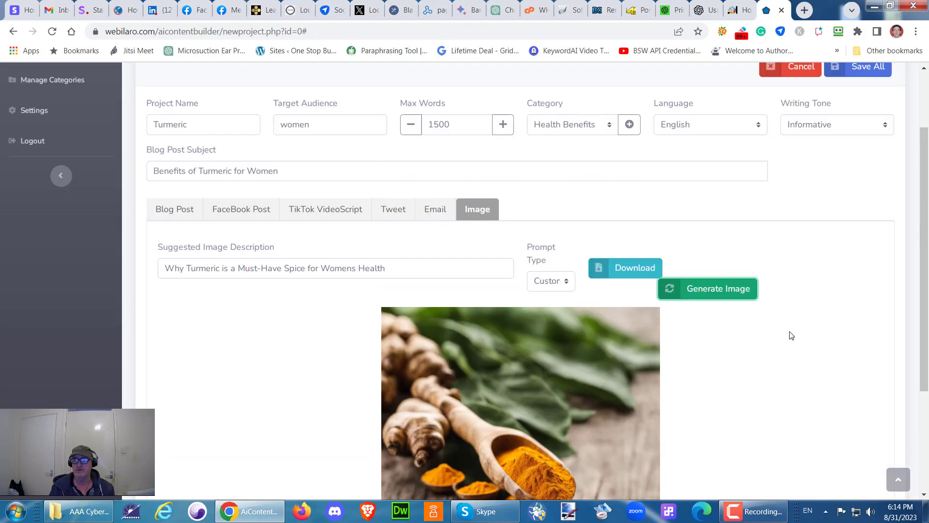
scroll(791, 335, "down", 3)
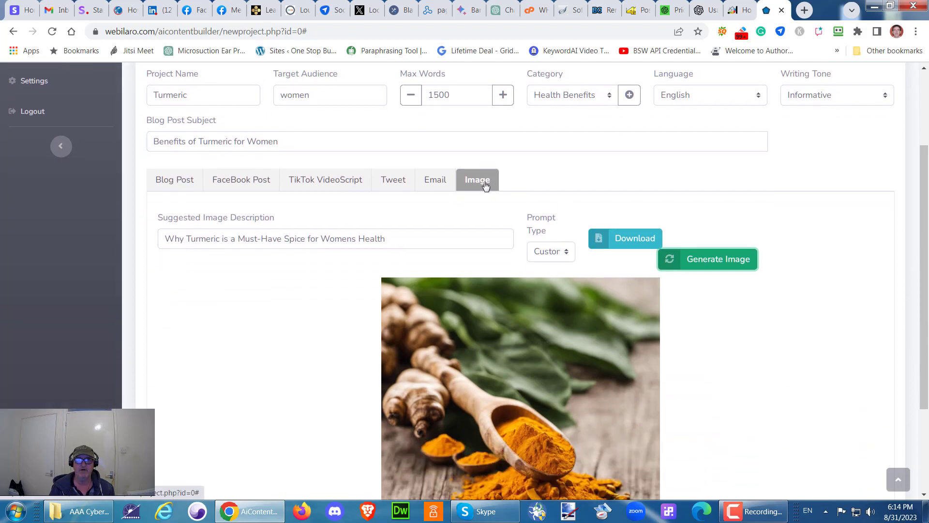
Step: Return to the blog post content and post the article with its image to boolepress.com as a draft
left_click(165, 184)
scroll(688, 260, "down", 3)
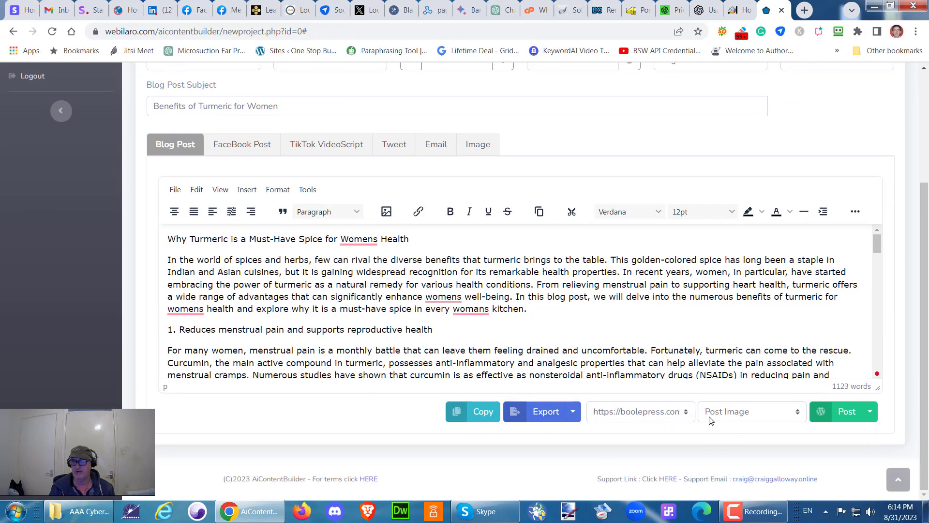
left_click(870, 412)
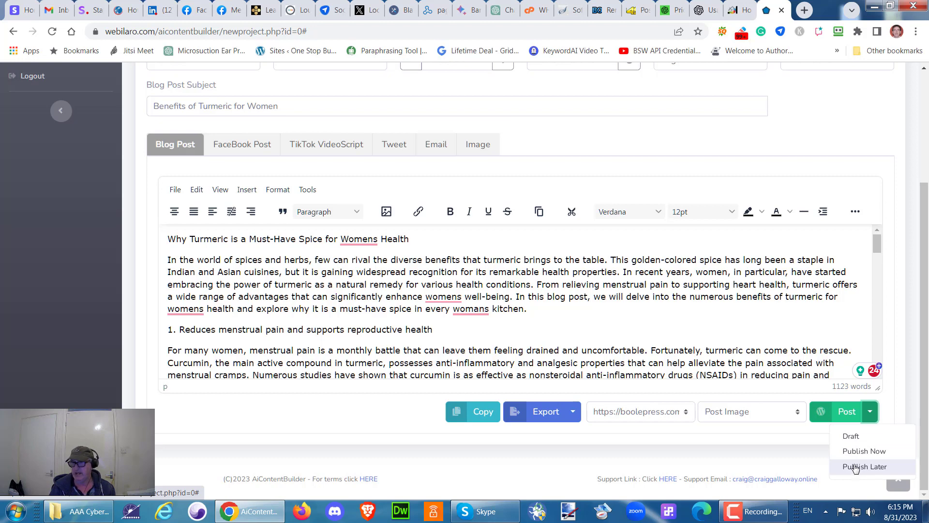
left_click(852, 437)
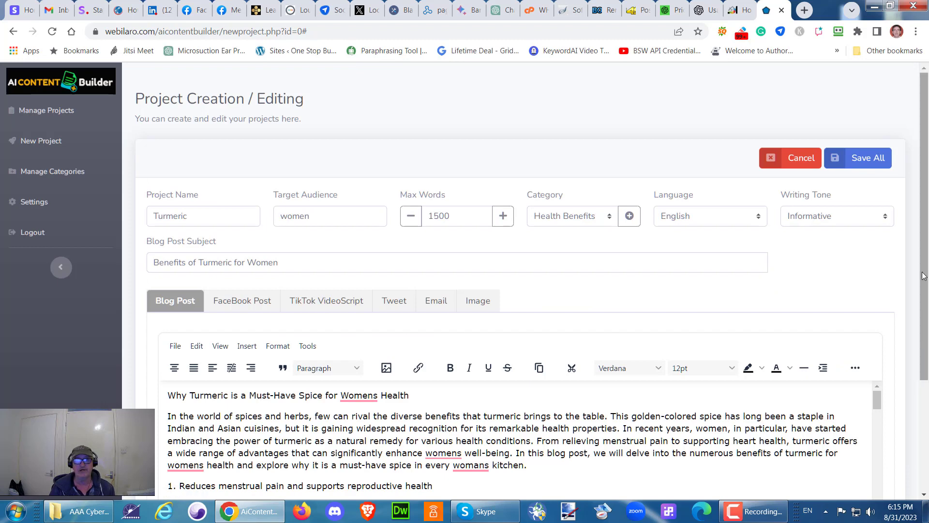
left_click_drag(922, 275, 922, 386)
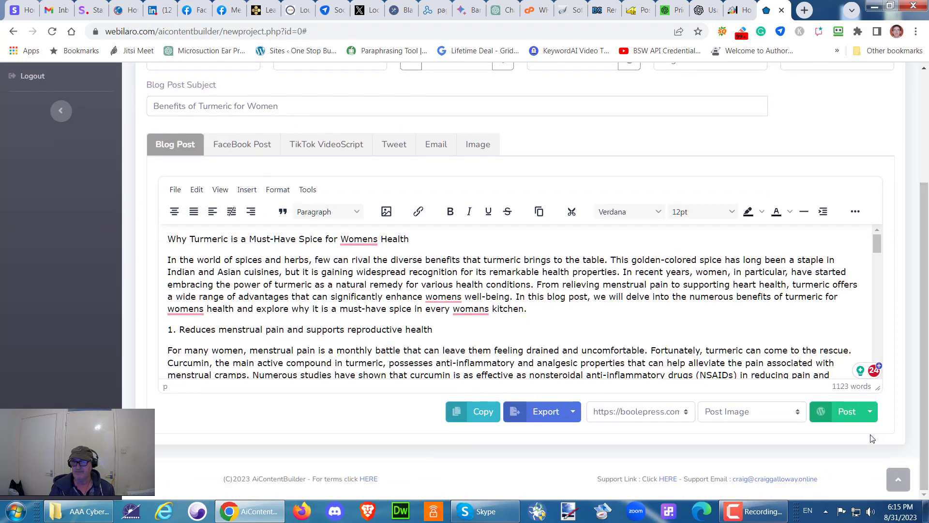
left_click(844, 412)
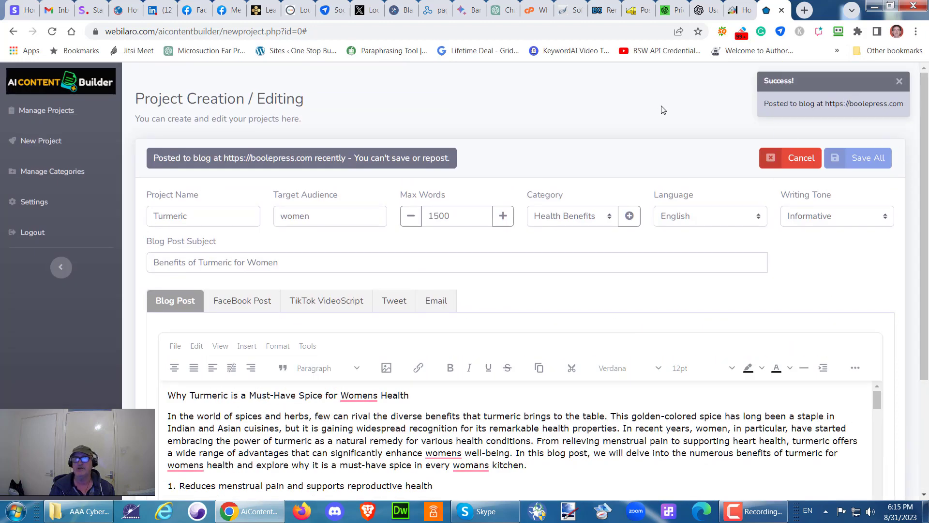
Step: Switch to the boolepress.com WordPress admin, open the turmeric draft from the posts list, and check its text and featured image
left_click(606, 11)
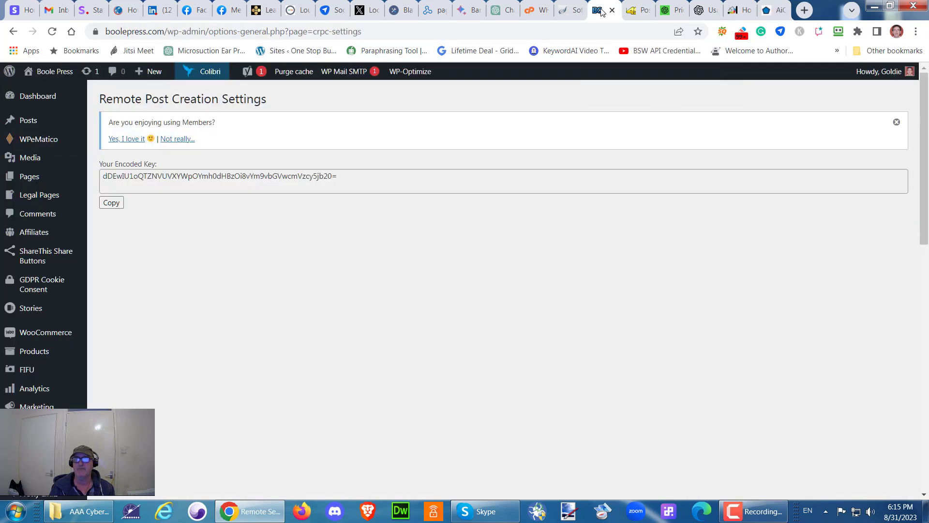
left_click(38, 124)
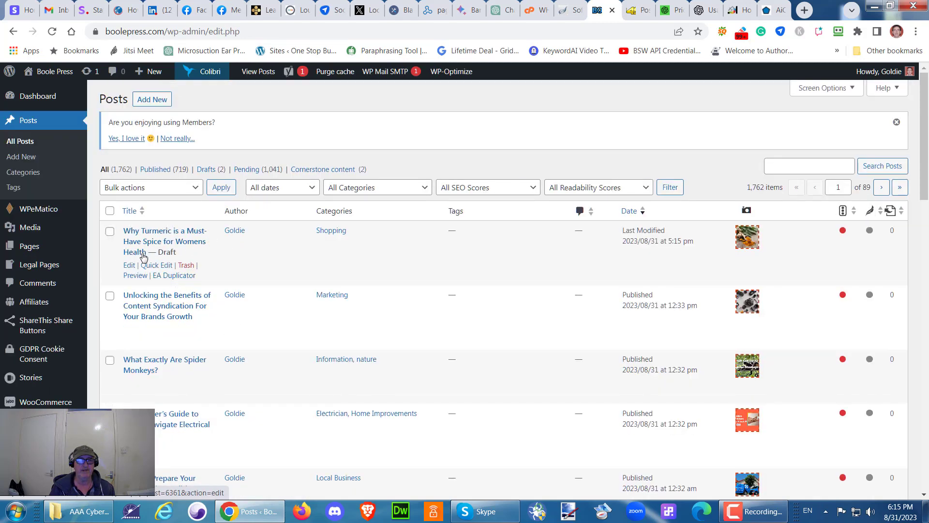
left_click(174, 234)
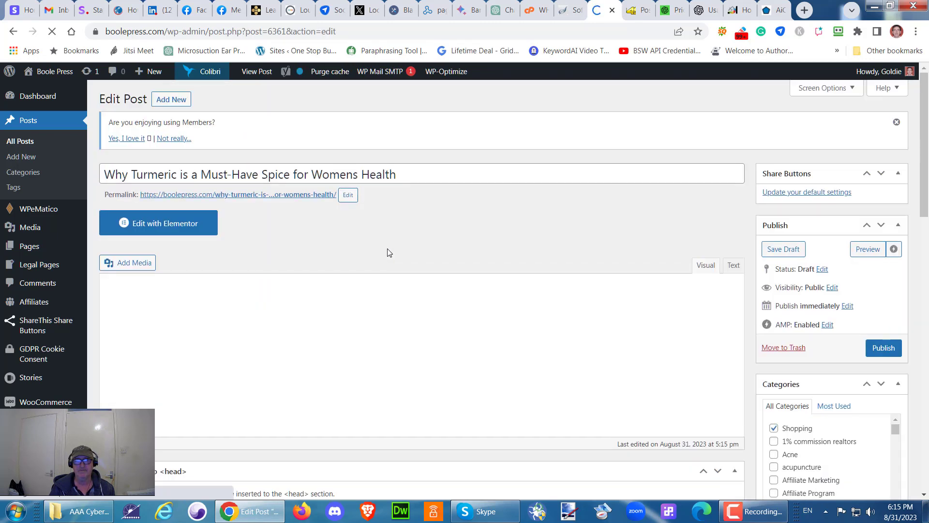
scroll(388, 251, "down", 6)
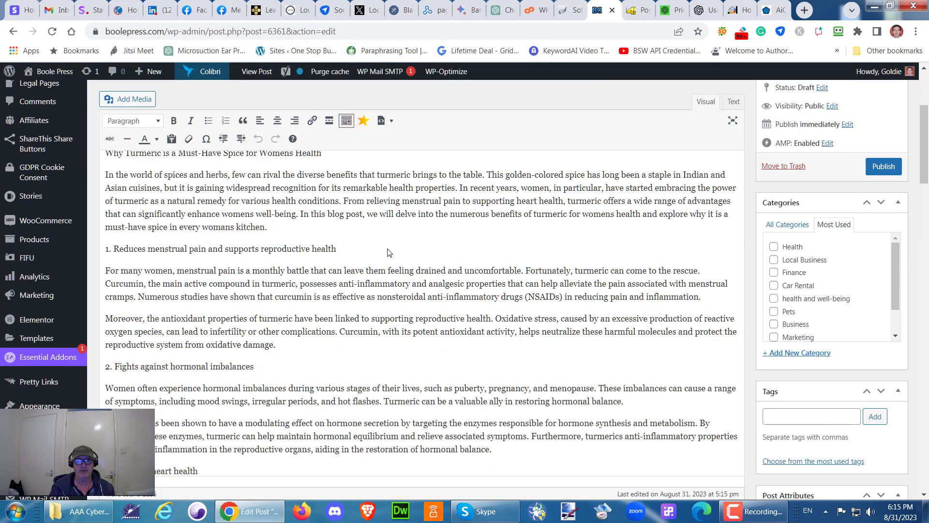
scroll(388, 249, "down", 6)
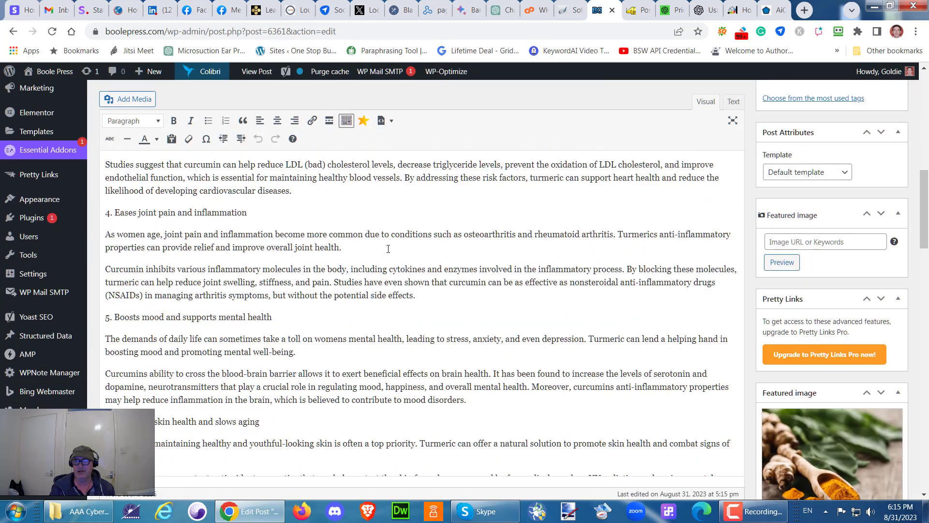
scroll(388, 249, "down", 2)
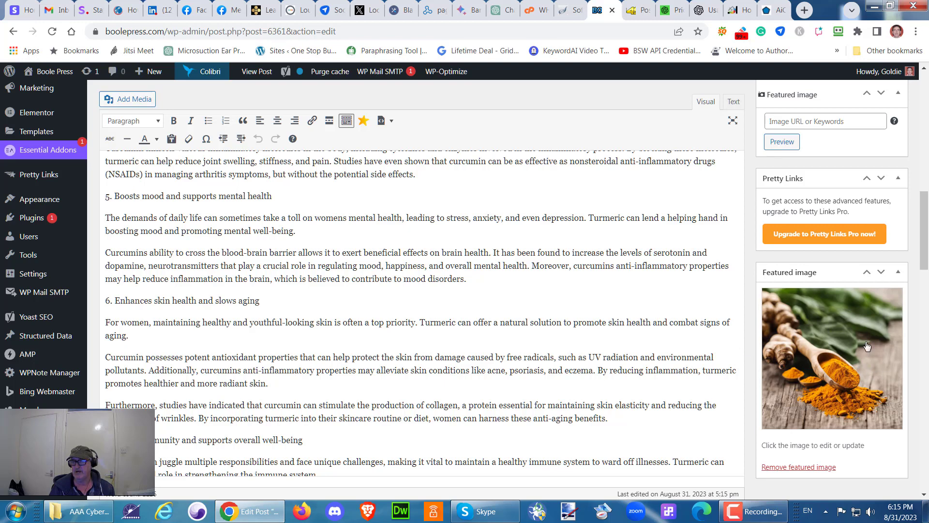
Step: Assign the "health and well-being" category to the turmeric draft
left_click_drag(926, 245, 927, 150)
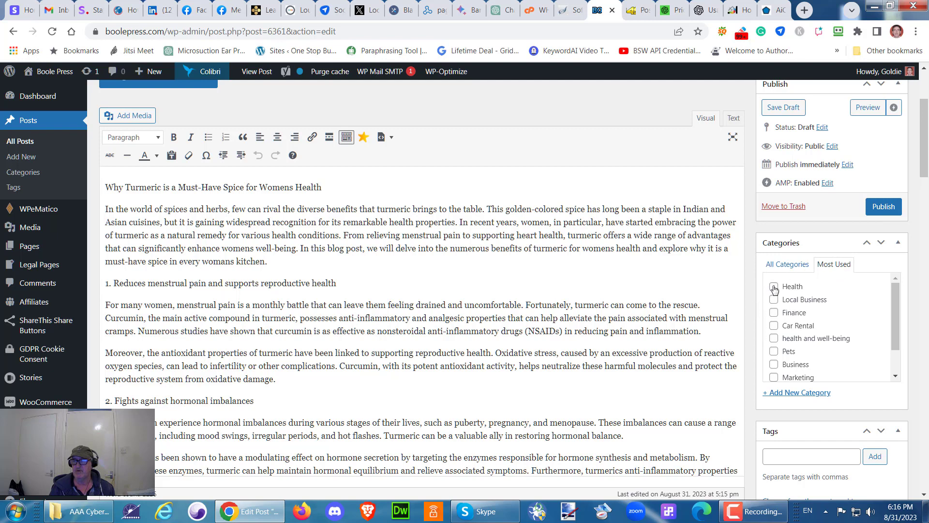
left_click(785, 267)
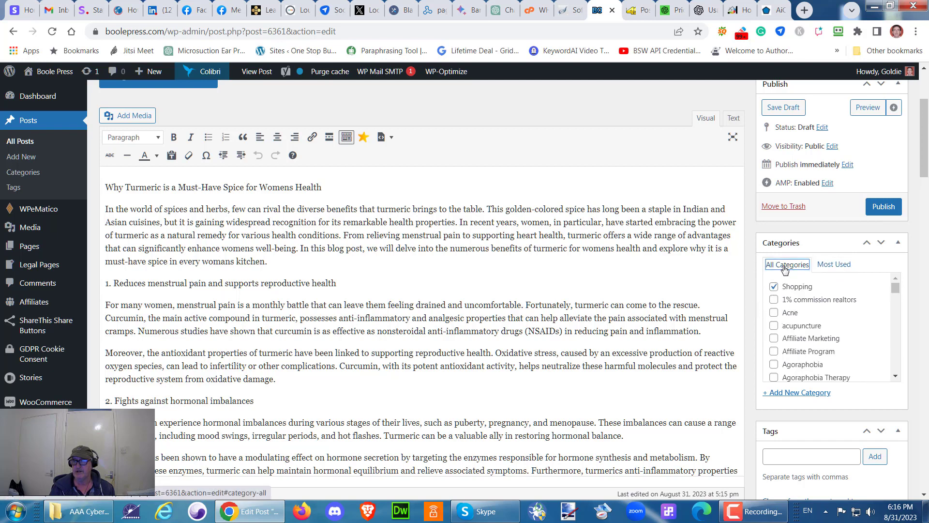
left_click(826, 267)
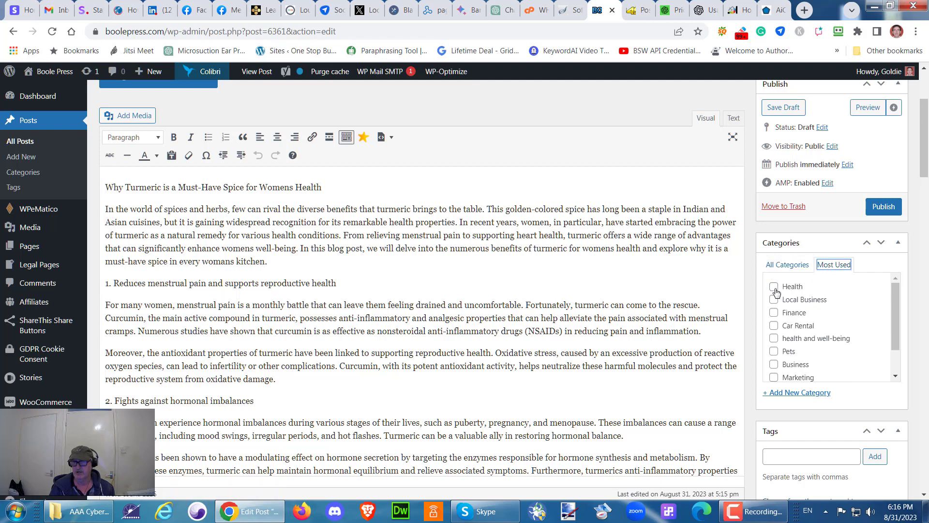
left_click(774, 337)
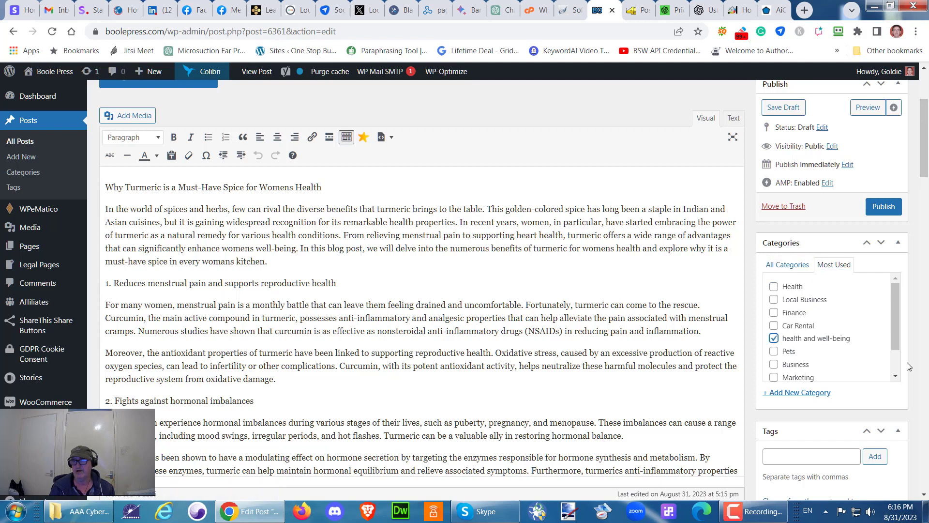
Step: Compare the post title with the first line of the body, and copy that line, "Why Turmeric is a Must-Have Spice for Womens Health"
left_click_drag(926, 182, 921, 163)
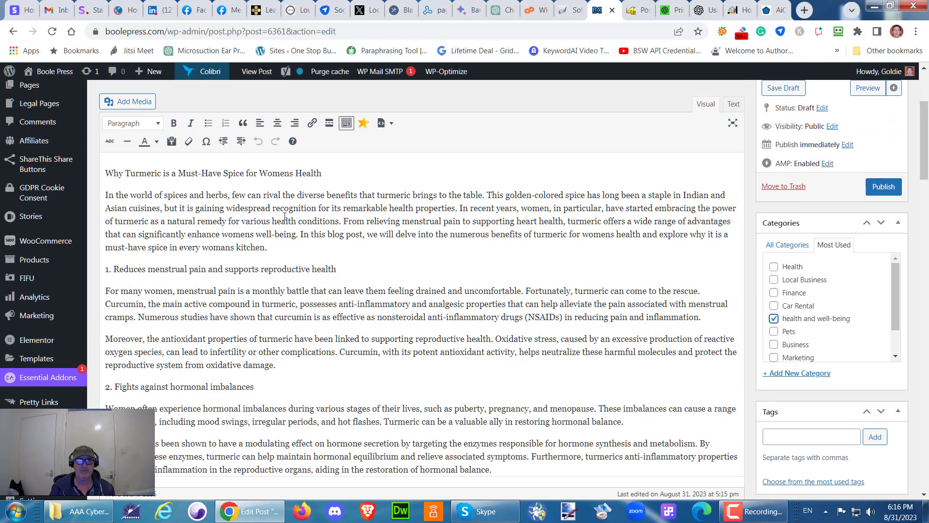
scroll(264, 239, "up", 3)
scroll(281, 223, "down", 1)
scroll(294, 204, "up", 1)
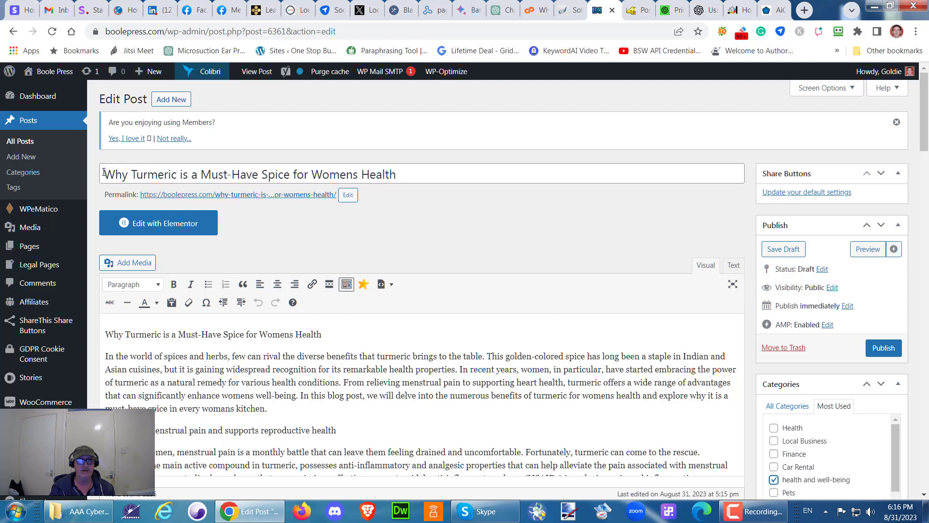
left_click_drag(104, 172, 405, 175)
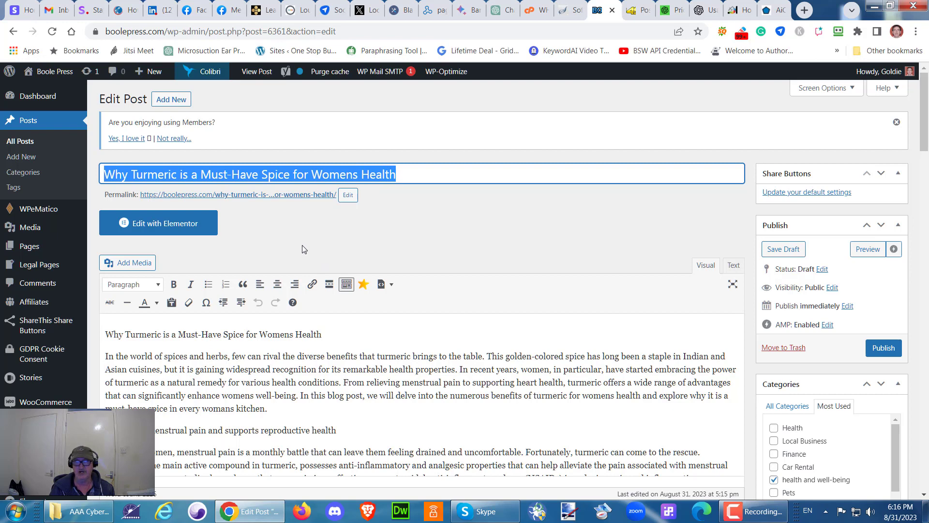
scroll(251, 238, "down", 3)
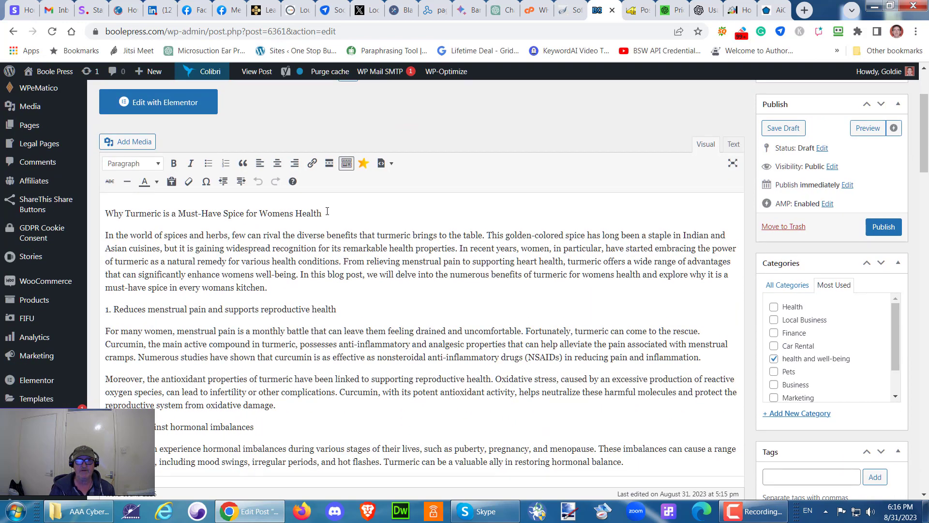
left_click_drag(319, 214, 104, 213)
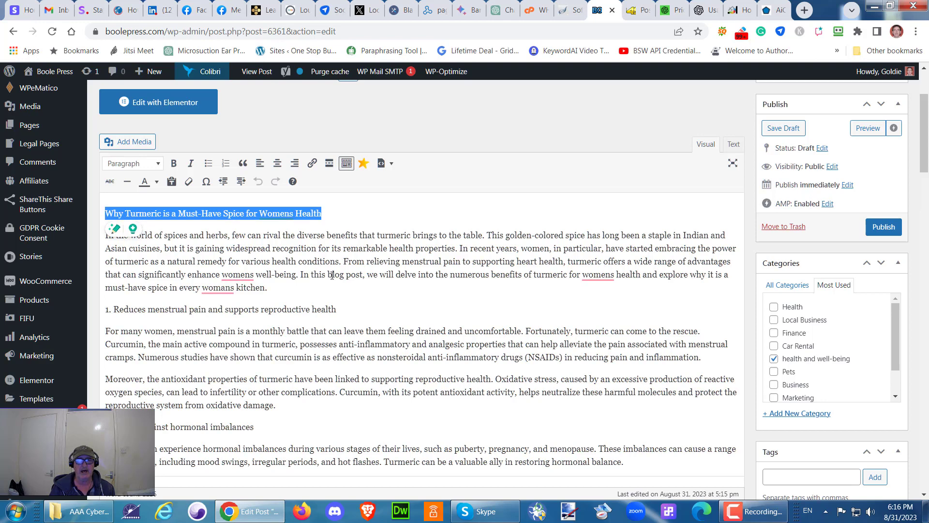
right_click(246, 214)
left_click(280, 239)
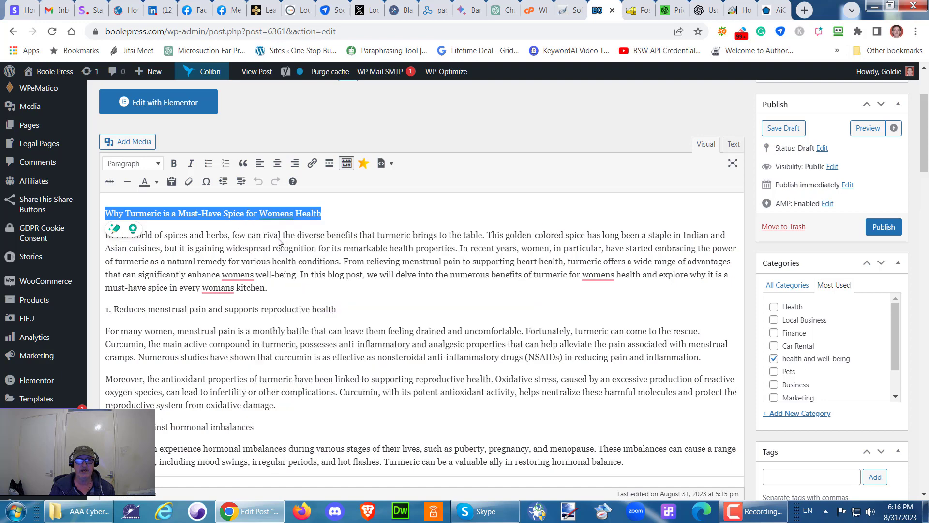
Step: Open QuillBot's paraphraser in a new browser tab, paraphrase the copied title in Creative mode, and copy the result
left_click(803, 10)
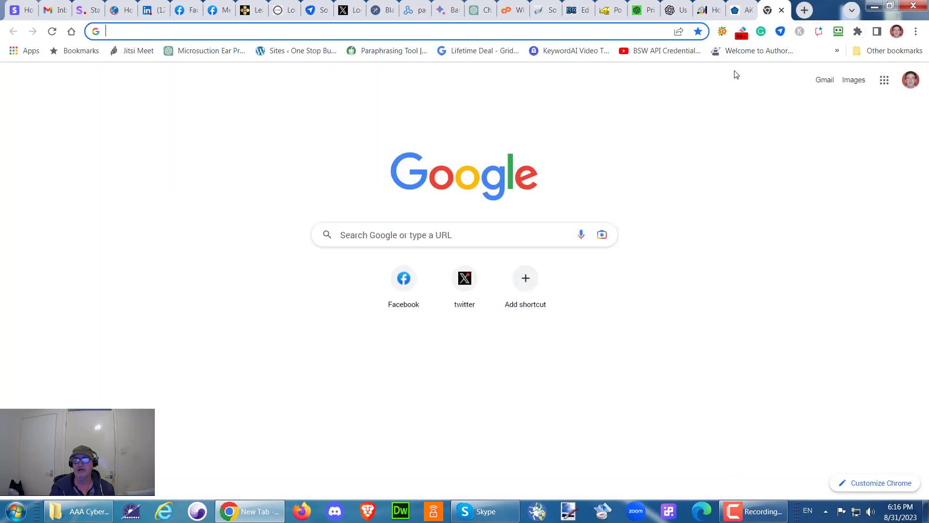
left_click(384, 51)
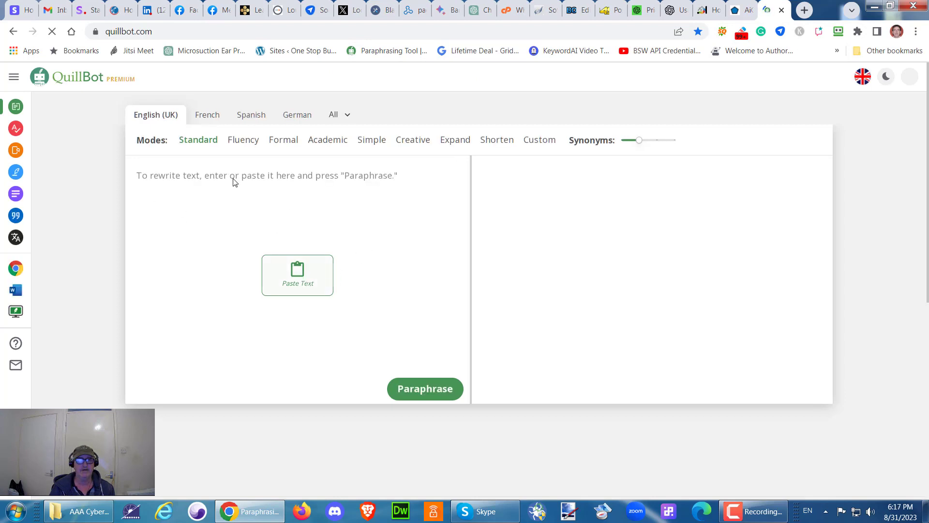
left_click(288, 284)
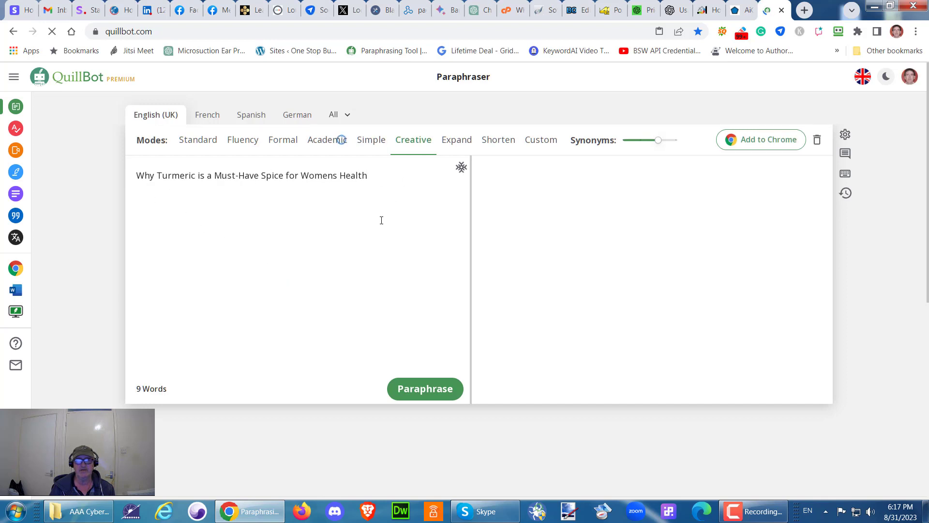
left_click(424, 390)
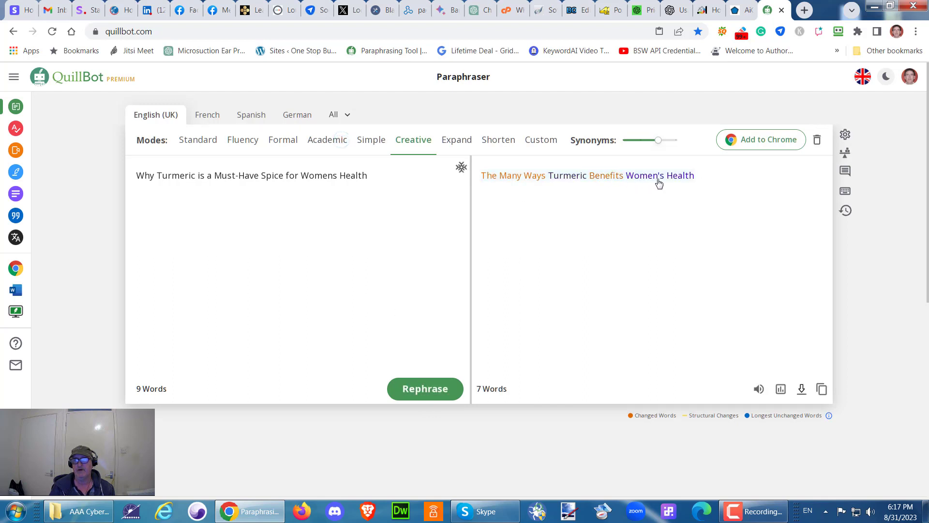
left_click(822, 389)
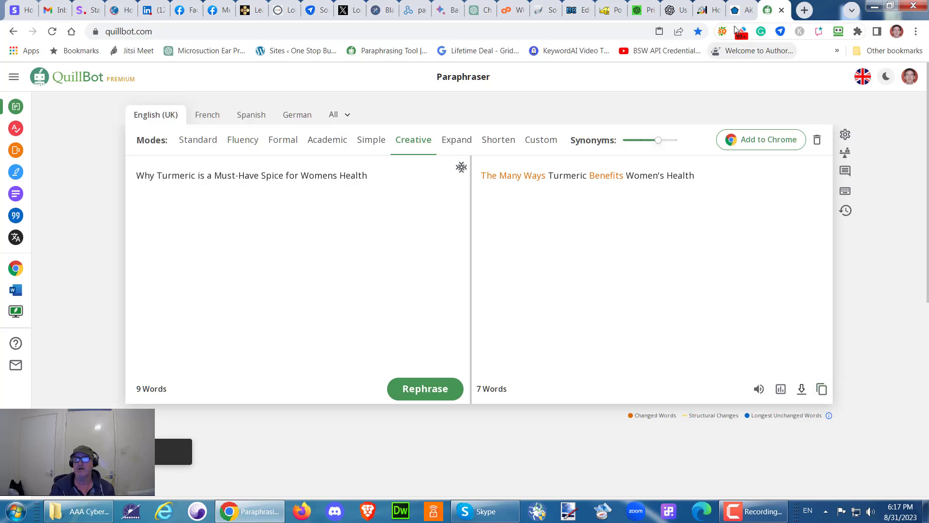
Step: Back in the WordPress draft, replace the body's first line with "The Many Ways Turmeric Benefits Women's Health" and format it as Heading 2
left_click(579, 9)
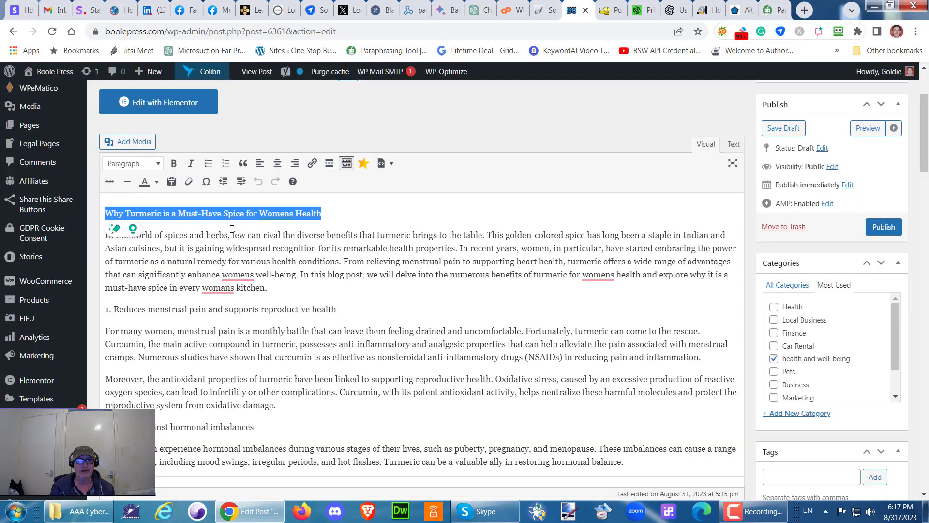
right_click(234, 213)
left_click(273, 261)
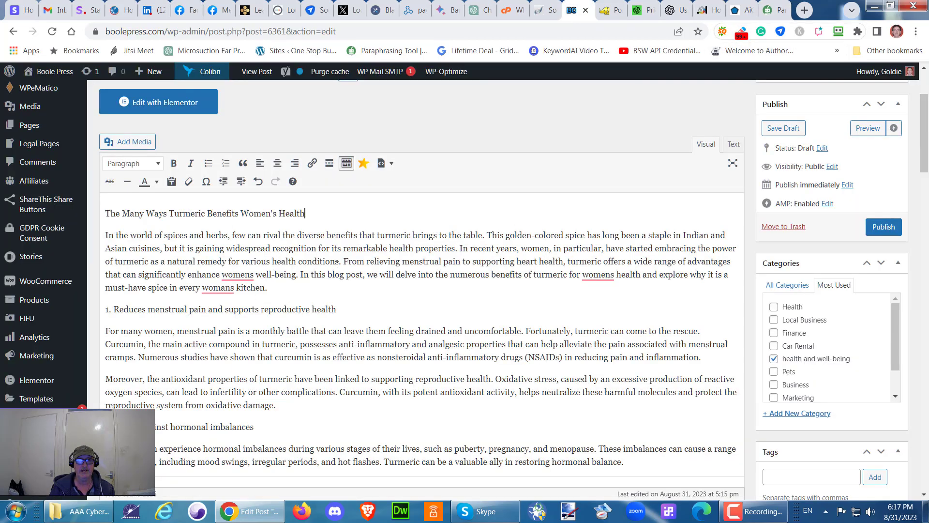
left_click_drag(306, 213, 105, 213)
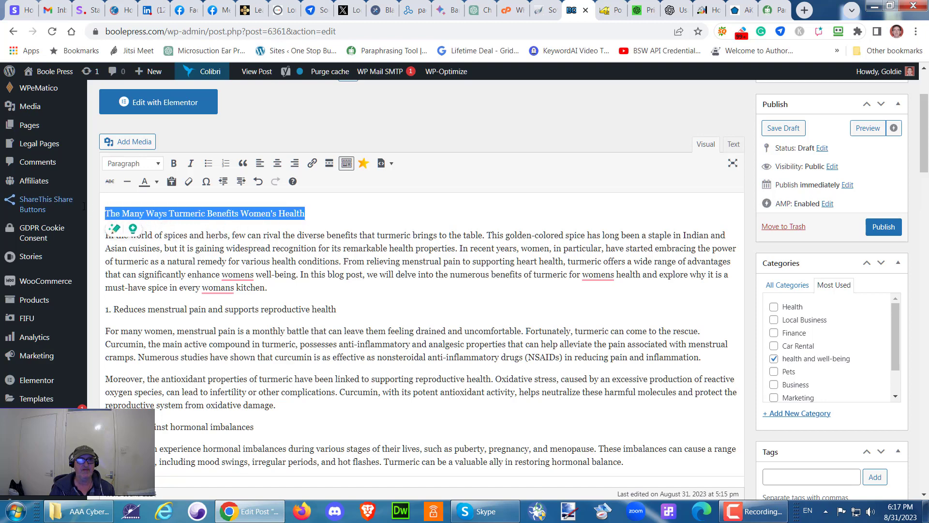
left_click(156, 163)
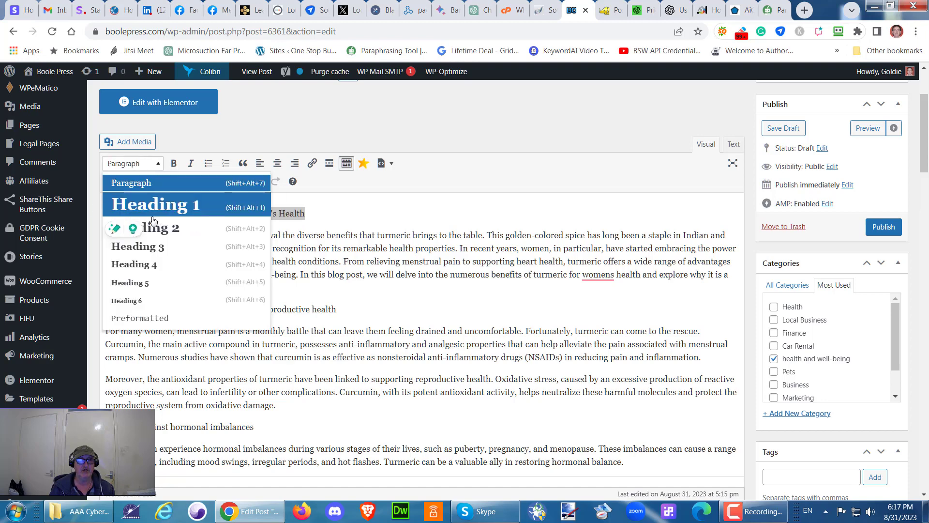
left_click(140, 228)
left_click(473, 248)
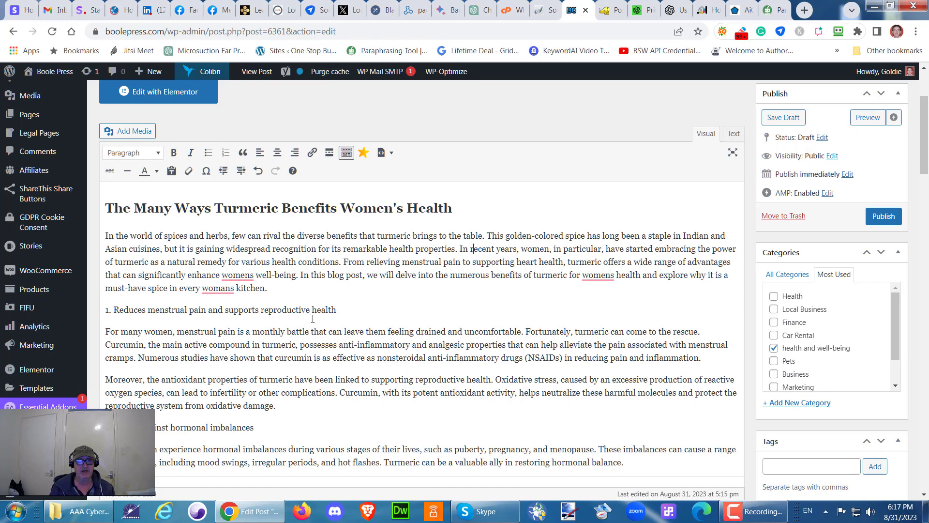
Step: Look through the article body to review its numbered section titles, and return to the start of the text
scroll(303, 266, "down", 2)
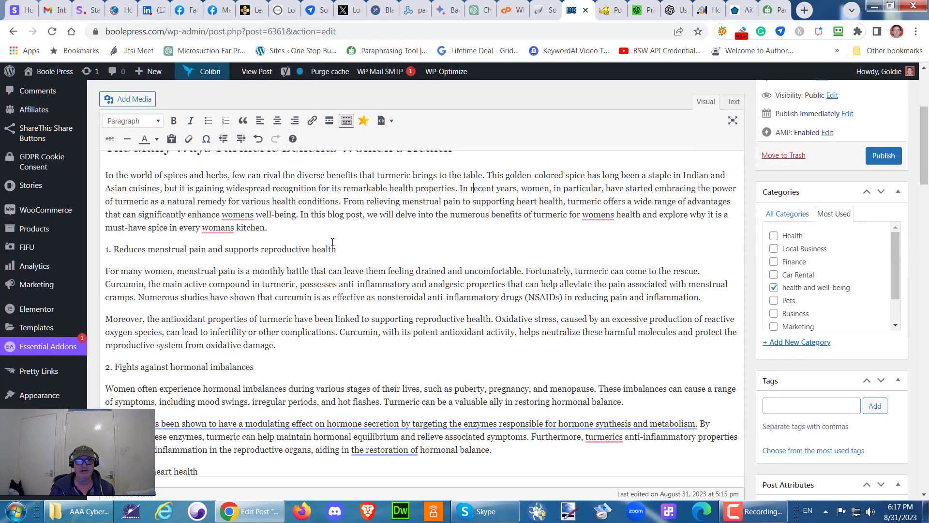
scroll(188, 315, "down", 5)
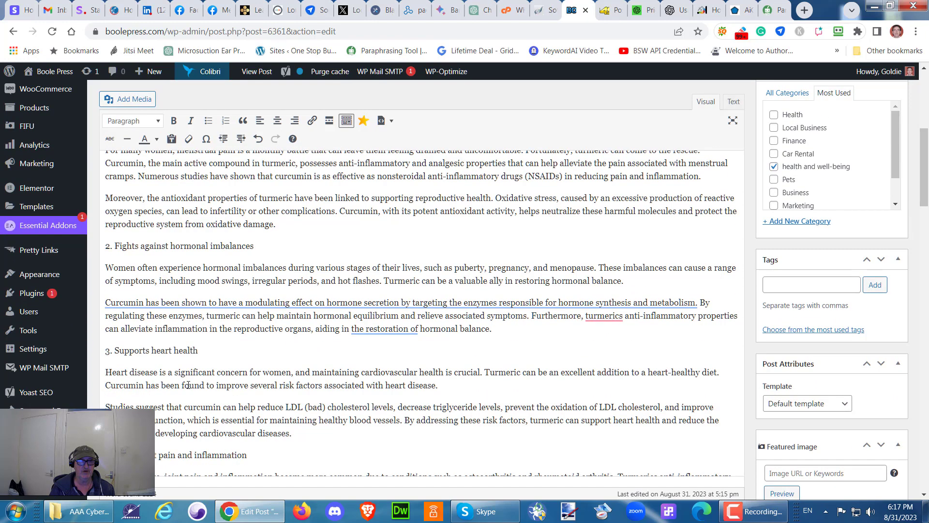
scroll(186, 385, "down", 5)
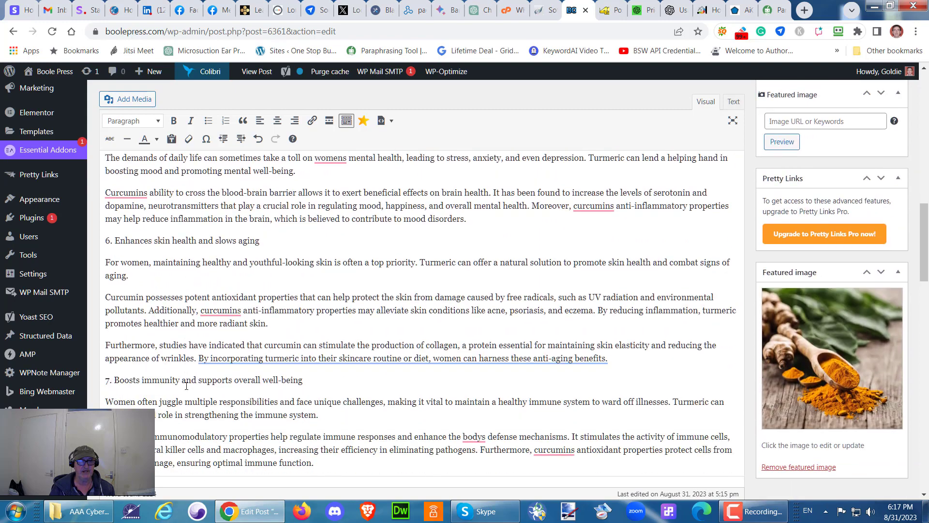
scroll(186, 386, "down", 1)
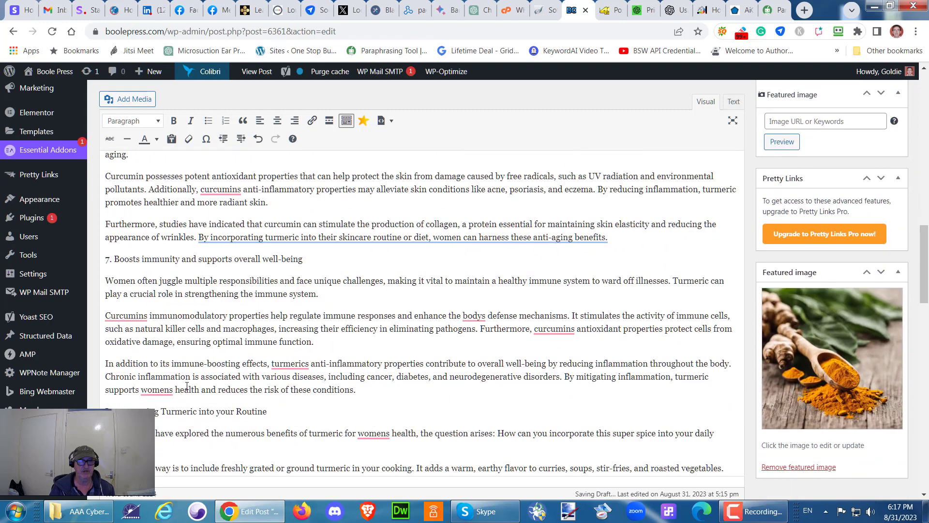
scroll(188, 385, "down", 3)
scroll(188, 382, "up", 10)
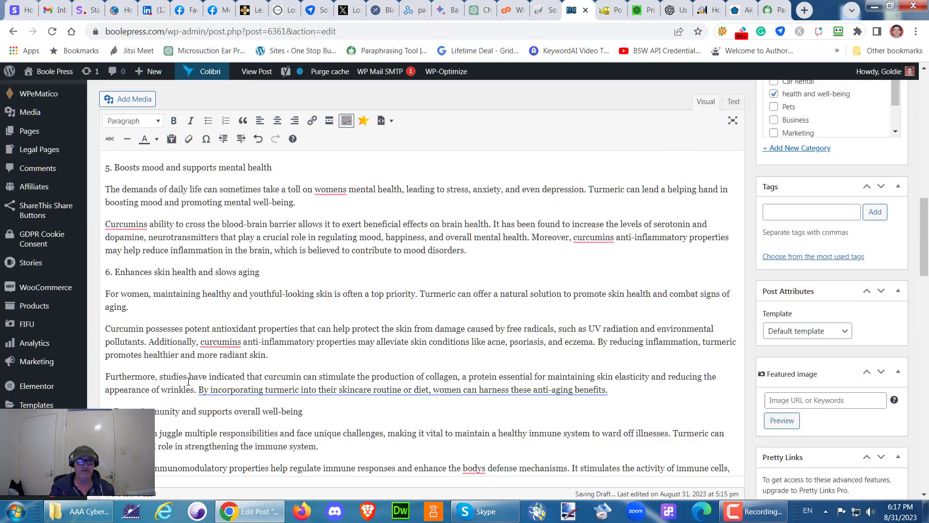
scroll(188, 381, "up", 10)
scroll(317, 332, "down", 2)
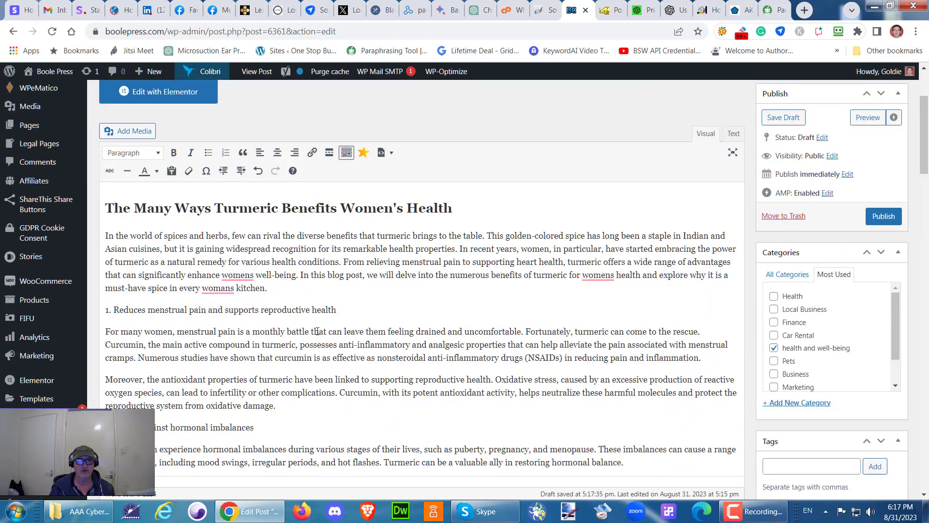
Step: Format the section titles "1. Reduces menstrual pain and supports reproductive health" and "2. Fights against hormonal imbalances" as Heading 3
left_click_drag(336, 310, 105, 310)
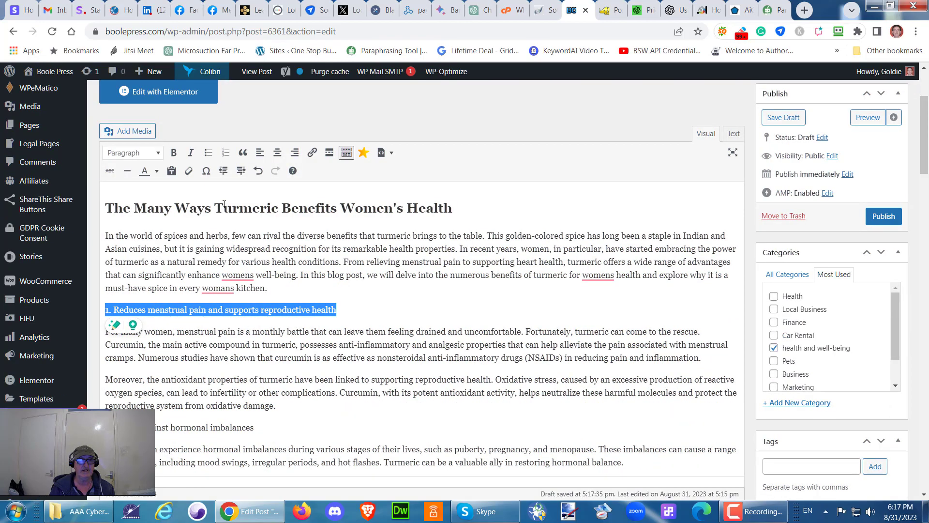
left_click(154, 153)
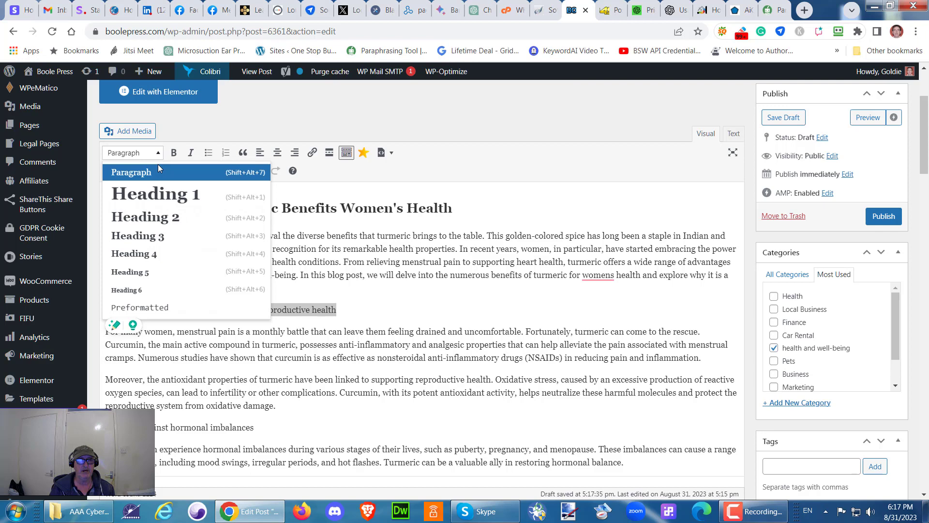
left_click(170, 236)
scroll(247, 346, "down", 3)
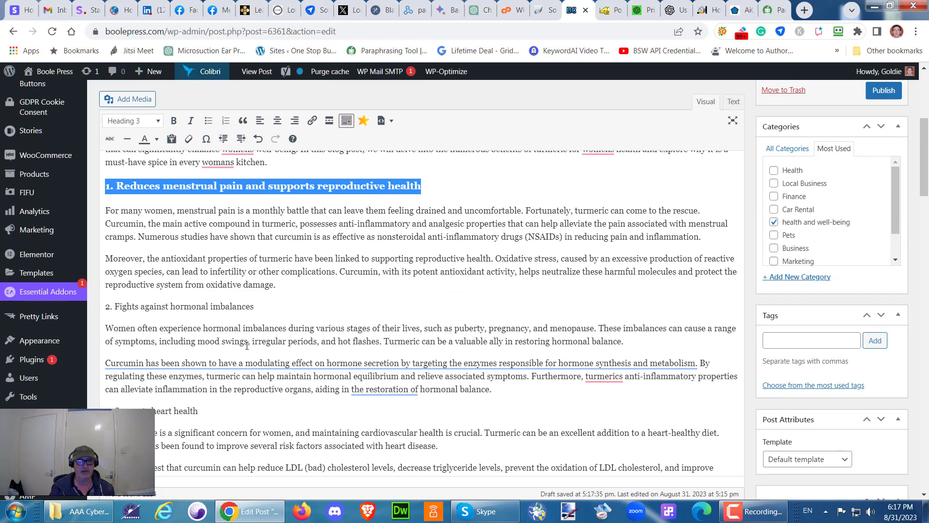
left_click_drag(254, 309, 97, 296)
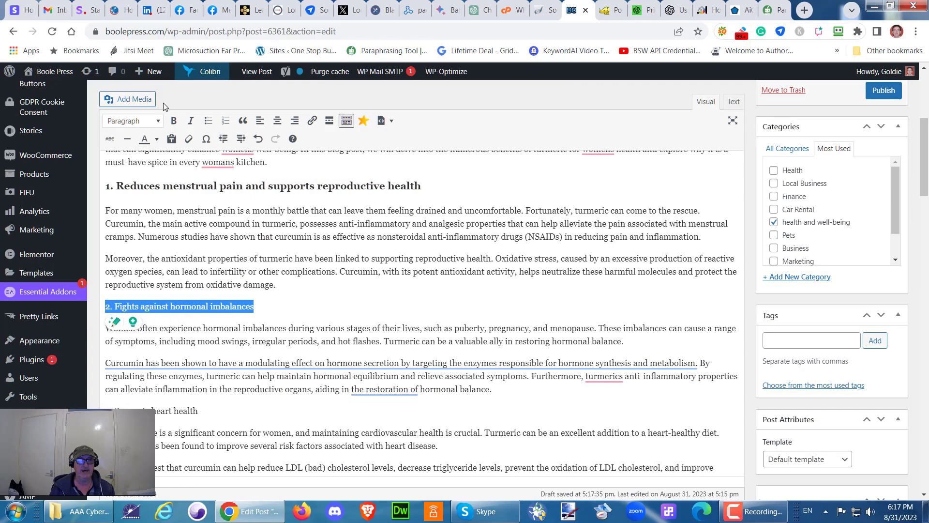
left_click(156, 120)
left_click(163, 207)
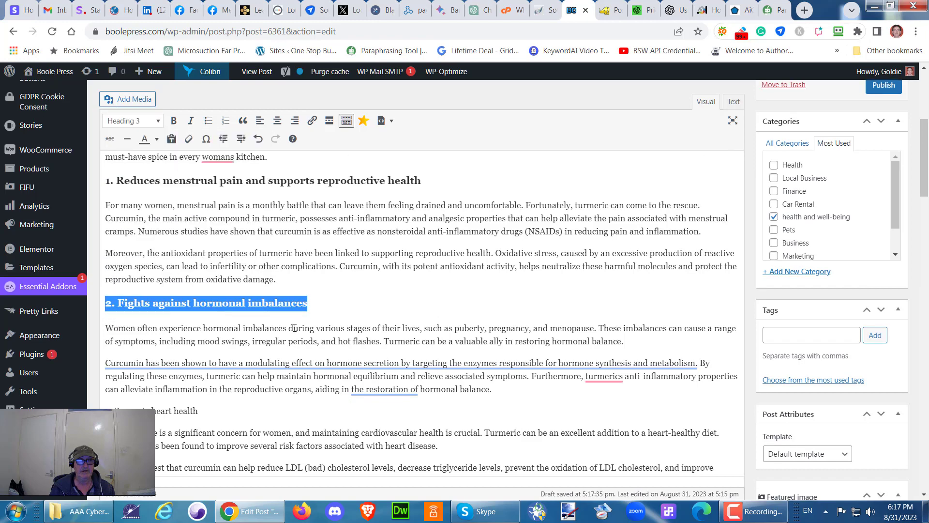
Step: Format the section titles "3. Supports heart health" and "4. Eases joint pain and inflammation" as Heading 3
scroll(294, 329, "down", 3)
left_click_drag(210, 295, 104, 290)
left_click(158, 121)
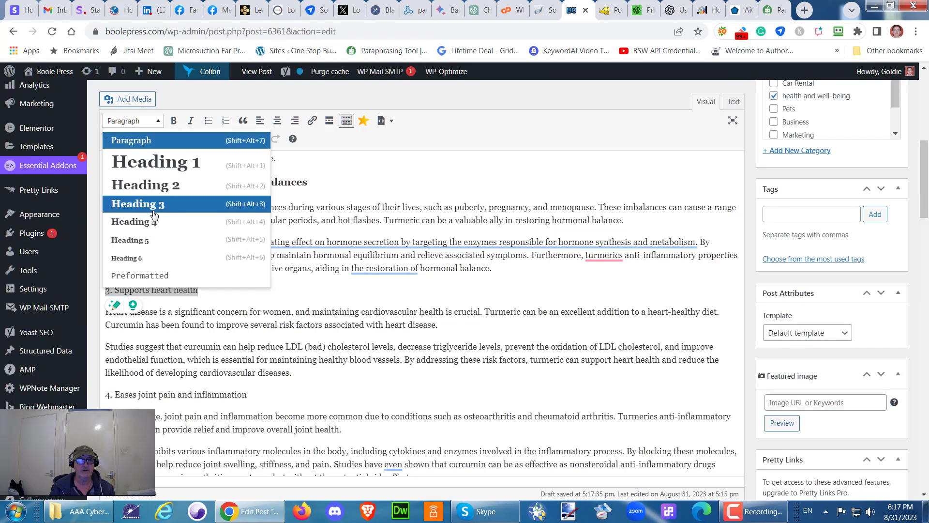
left_click(136, 204)
scroll(260, 305, "down", 3)
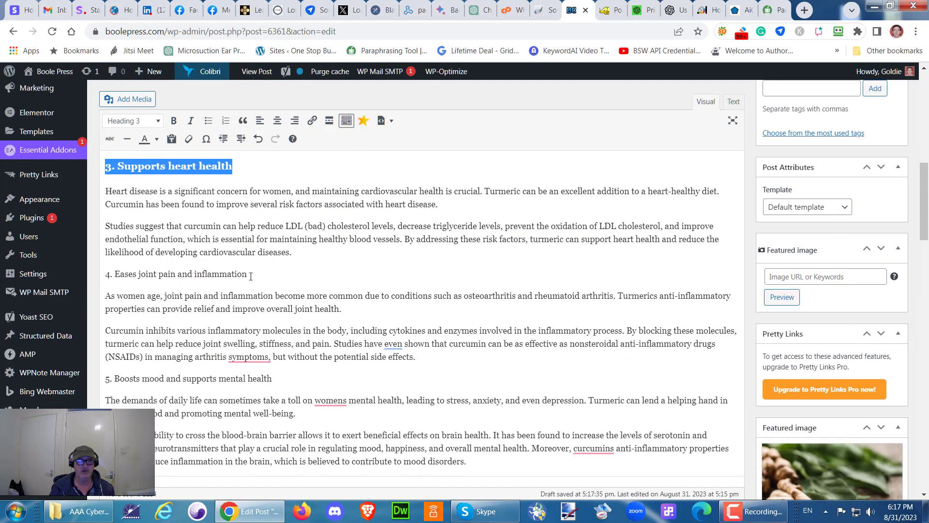
left_click_drag(251, 276, 91, 266)
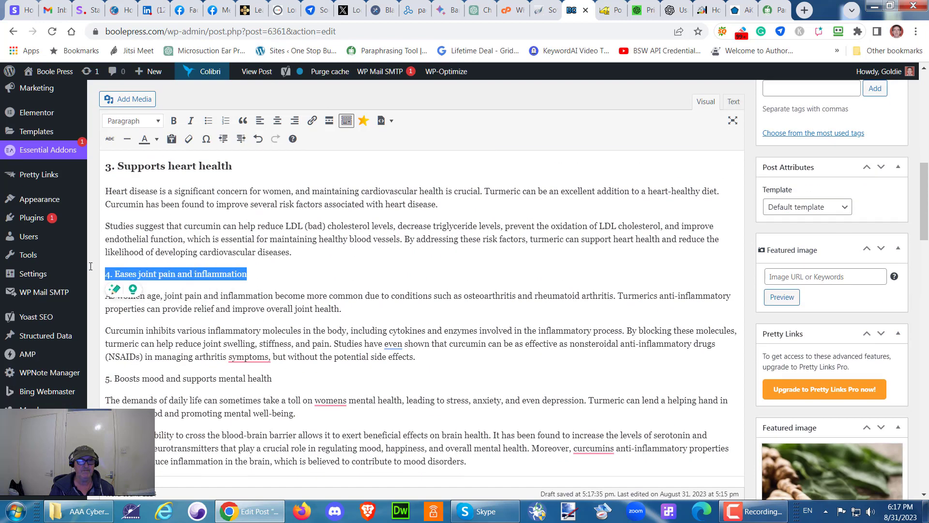
left_click(158, 121)
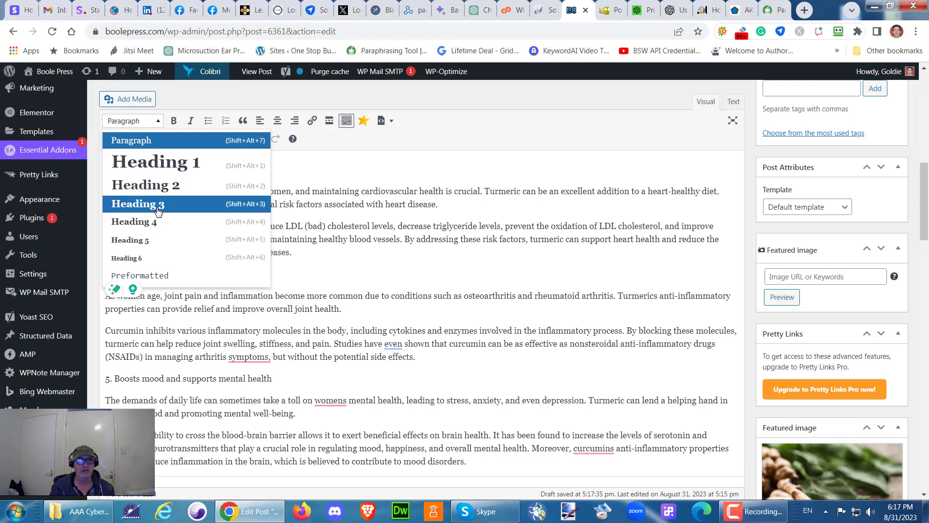
left_click(158, 210)
Step: Format the section titles "5. Boosts mood and supports mental health" and "6. Enhances skin health and slows aging" as Heading 3
scroll(284, 318, "down", 2)
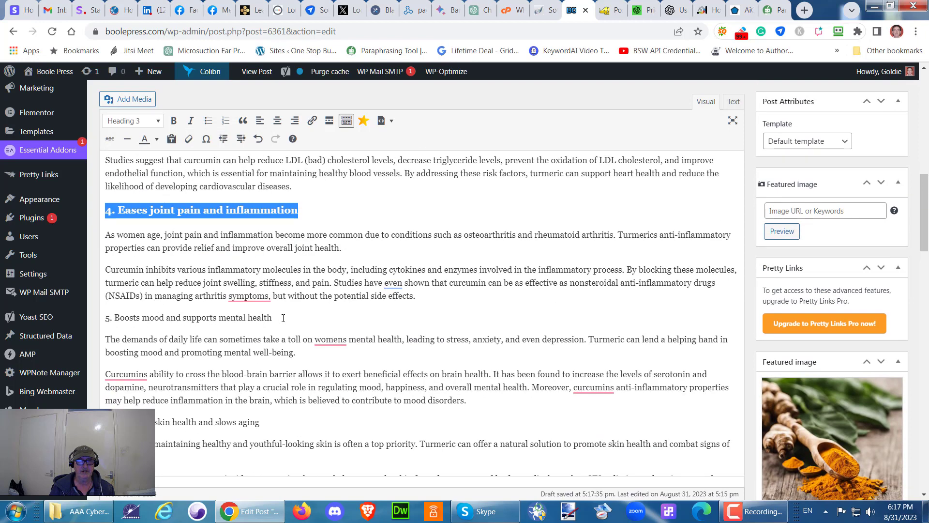
left_click_drag(284, 318, 104, 319)
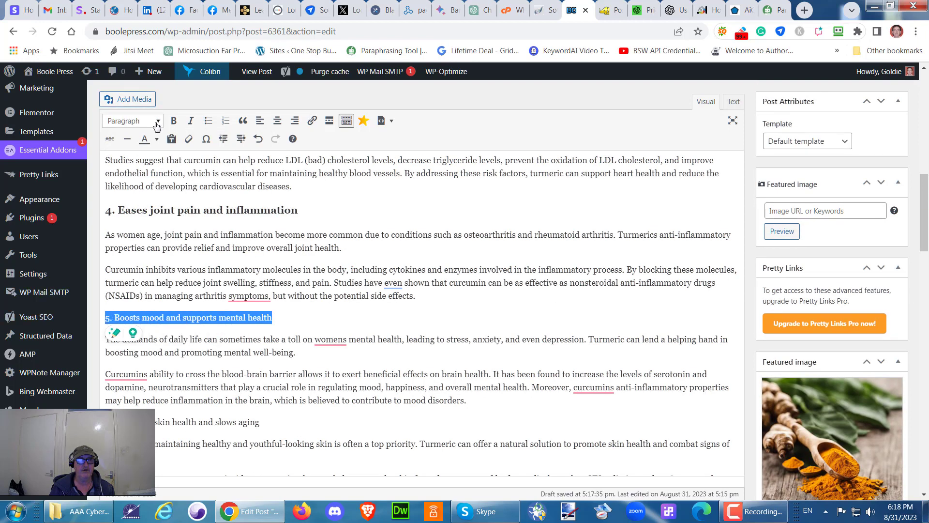
left_click(158, 122)
left_click(146, 209)
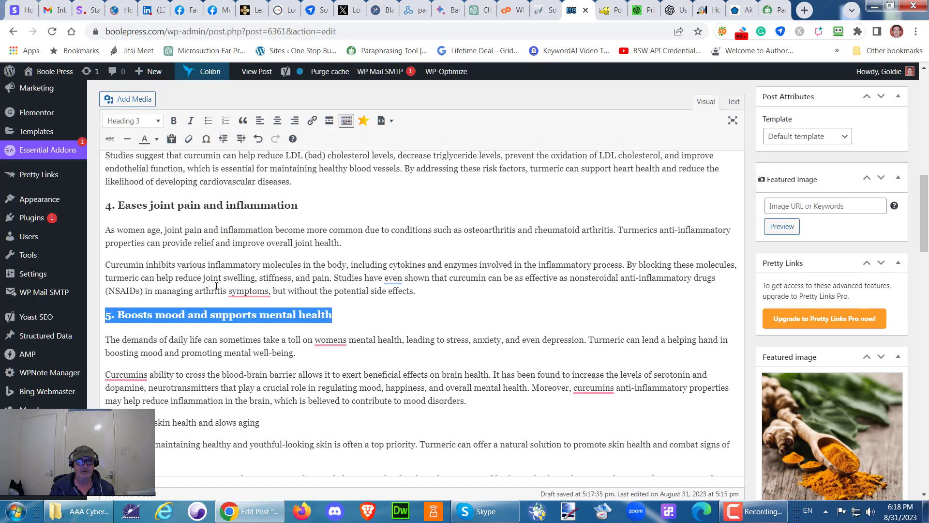
scroll(216, 286, "down", 3)
left_click_drag(261, 303, 104, 303)
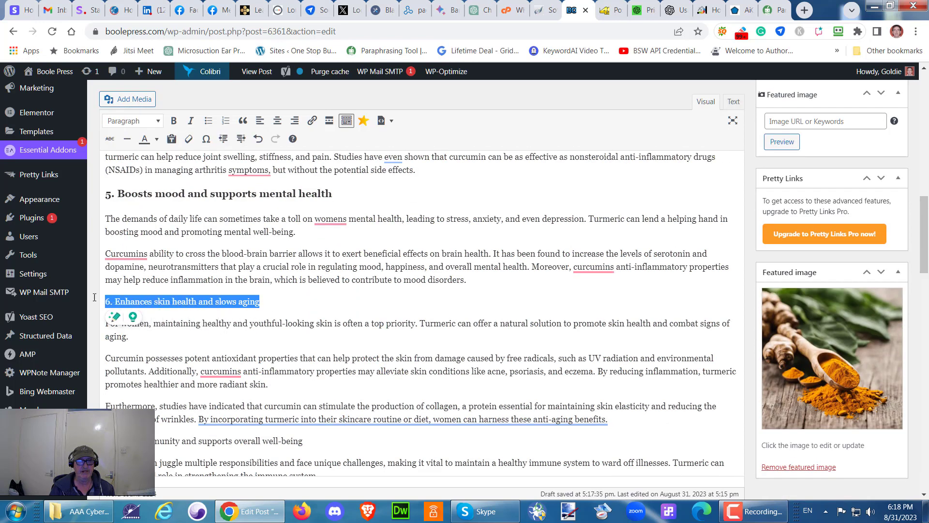
mouse_move(159, 91)
left_click(156, 123)
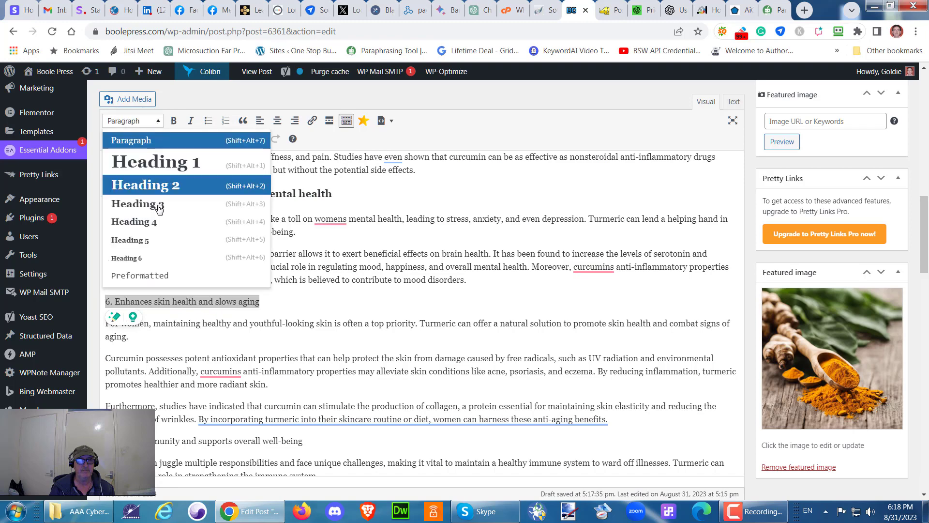
left_click(155, 204)
Step: Format the section title "7. Boosts immunity and supports overall well-being" as Heading 3
scroll(235, 282, "down", 2)
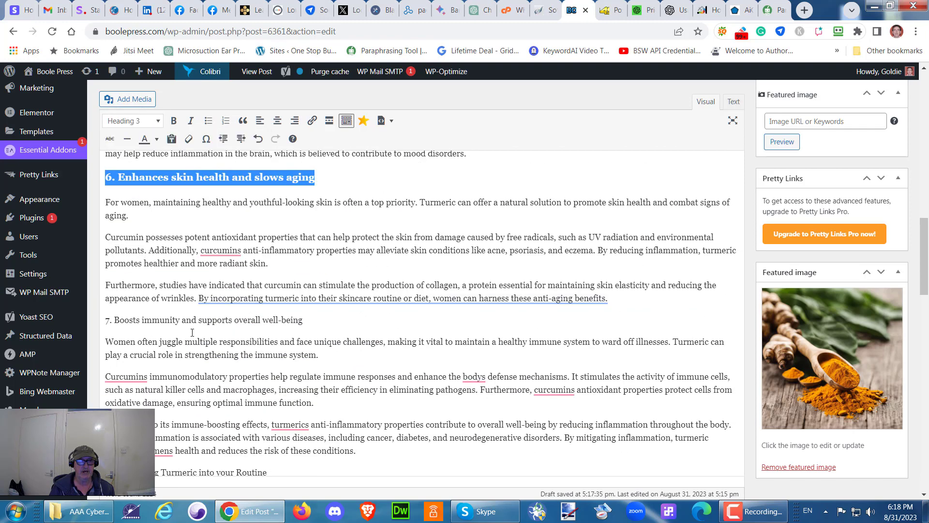
left_click_drag(319, 320, 106, 320)
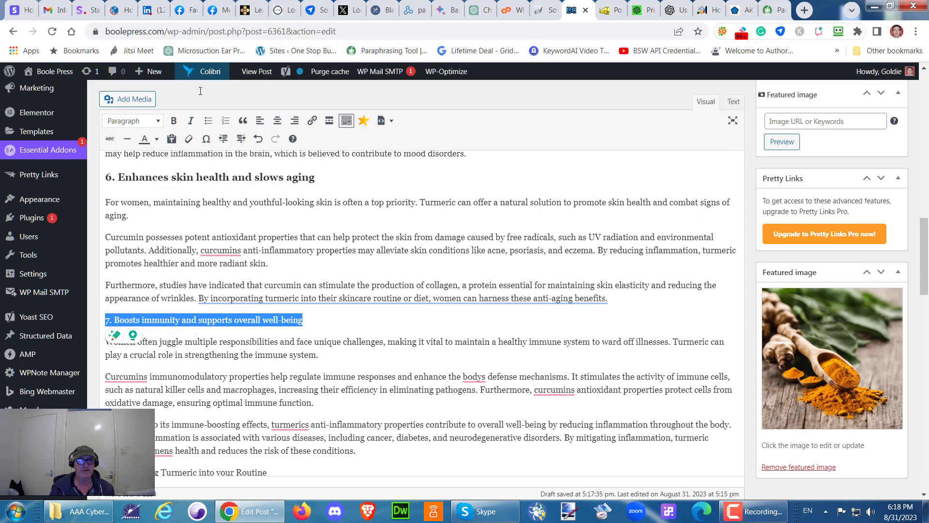
left_click(158, 120)
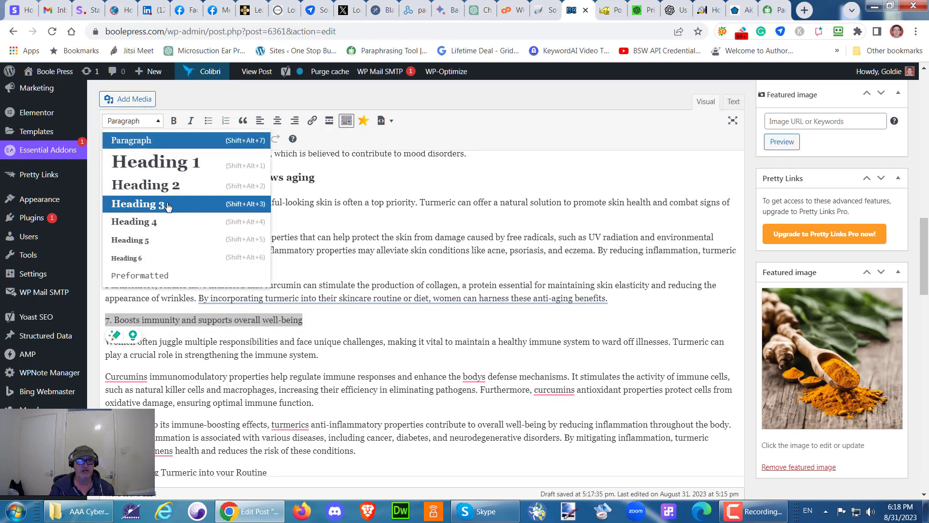
left_click(168, 207)
left_click(468, 332)
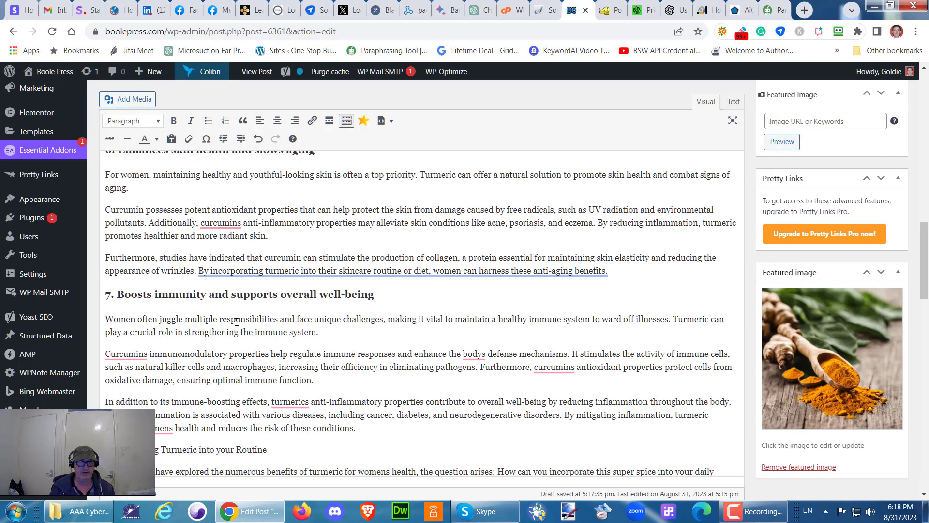
Step: Format the section title "Incorporating Turmeric into your Routine" as Heading 4
scroll(233, 297, "down", 4)
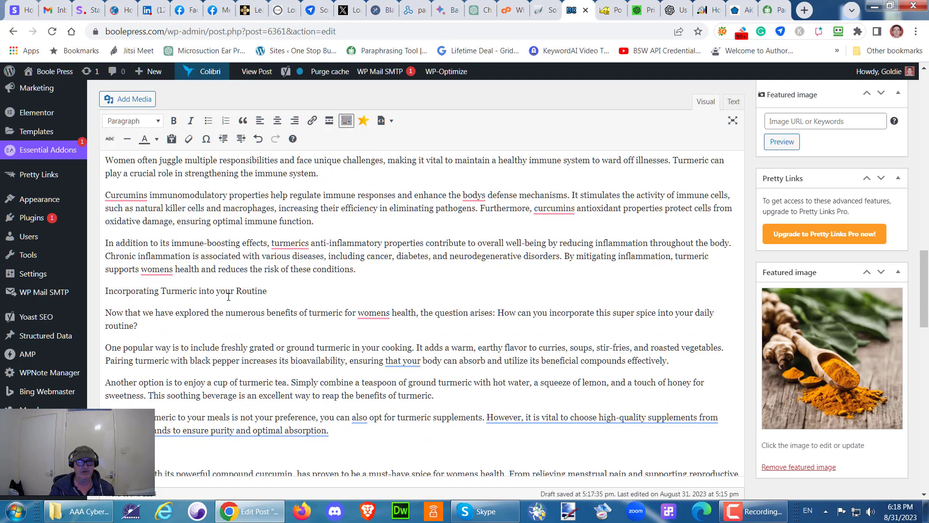
left_click_drag(270, 291, 106, 292)
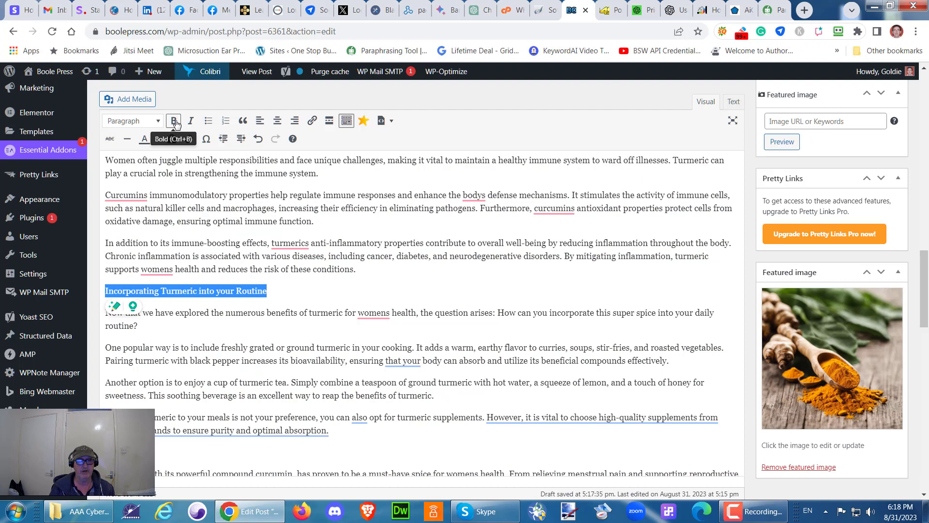
left_click(157, 122)
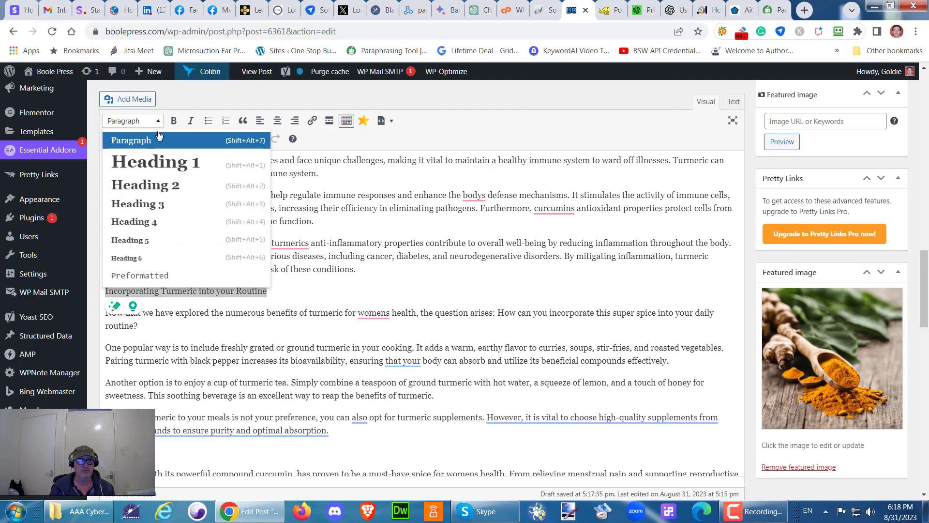
left_click(135, 222)
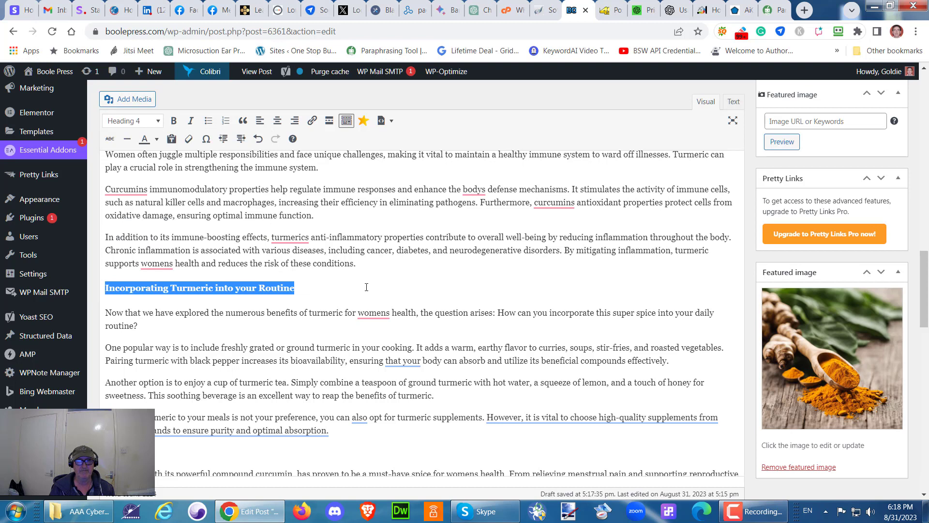
left_click(321, 286)
Step: Delete the "Conclusion" title line above the article's final paragraph, including its empty line
scroll(290, 292, "down", 3)
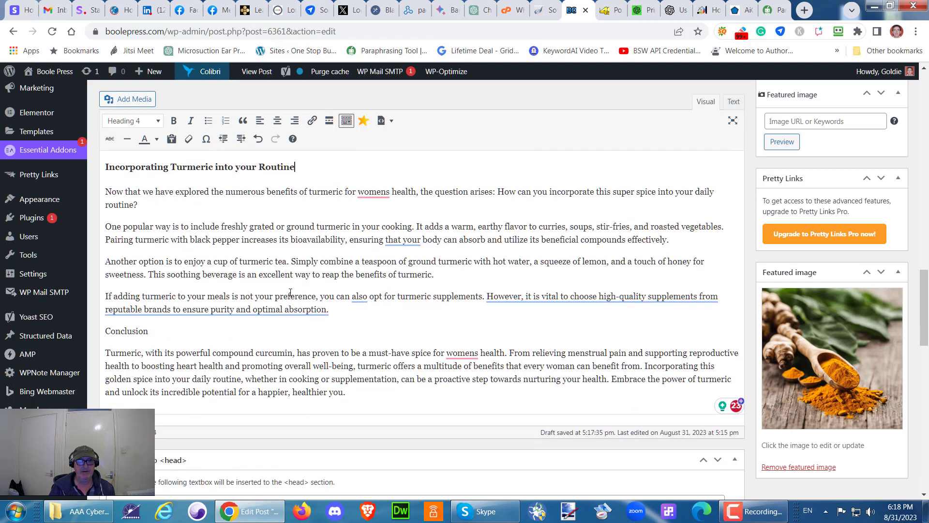
scroll(274, 279, "down", 1)
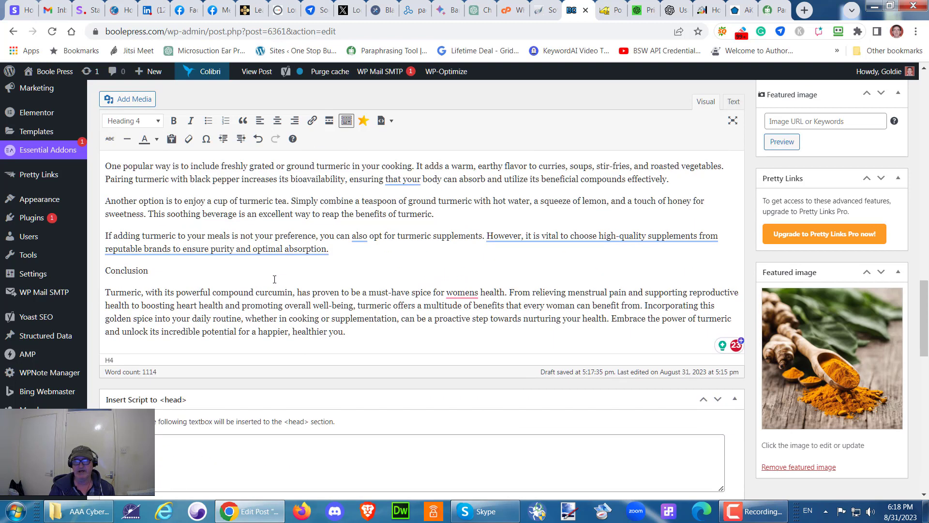
left_click(152, 271)
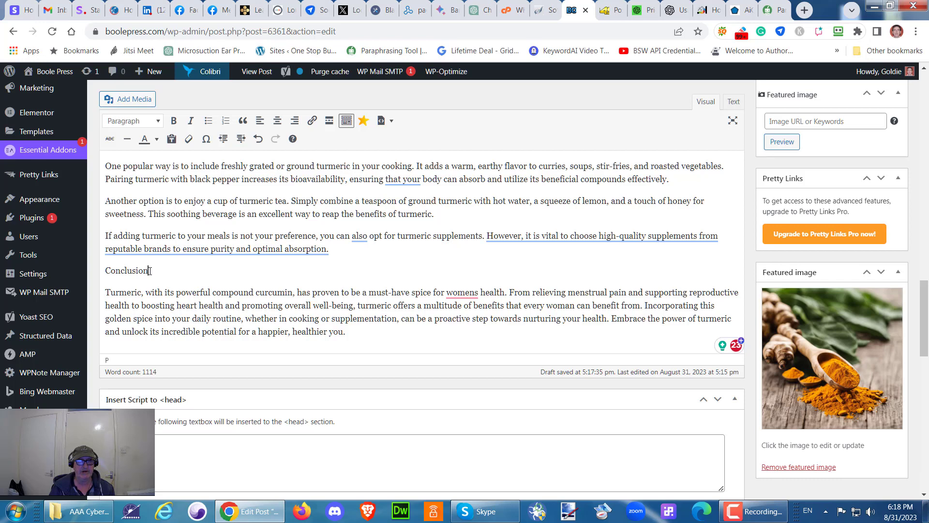
left_click_drag(153, 272, 92, 264)
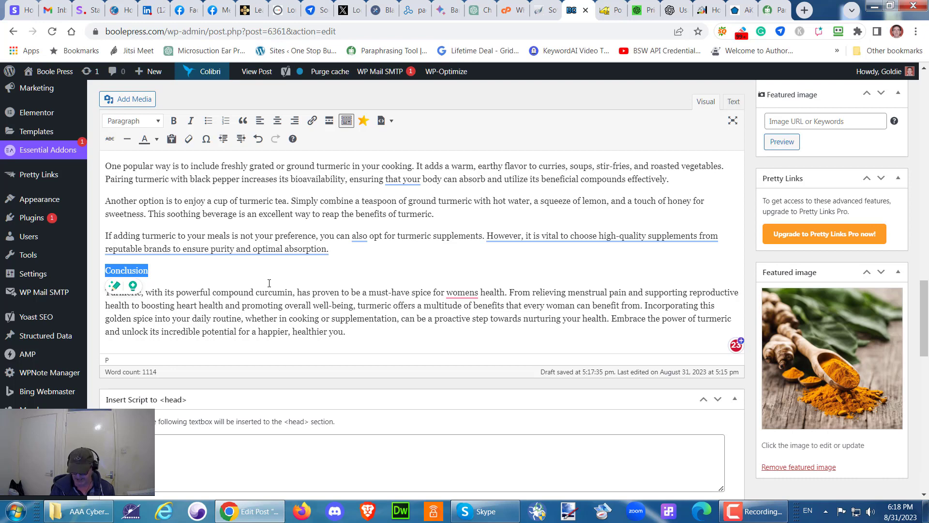
key("Delete")
key("Delete")
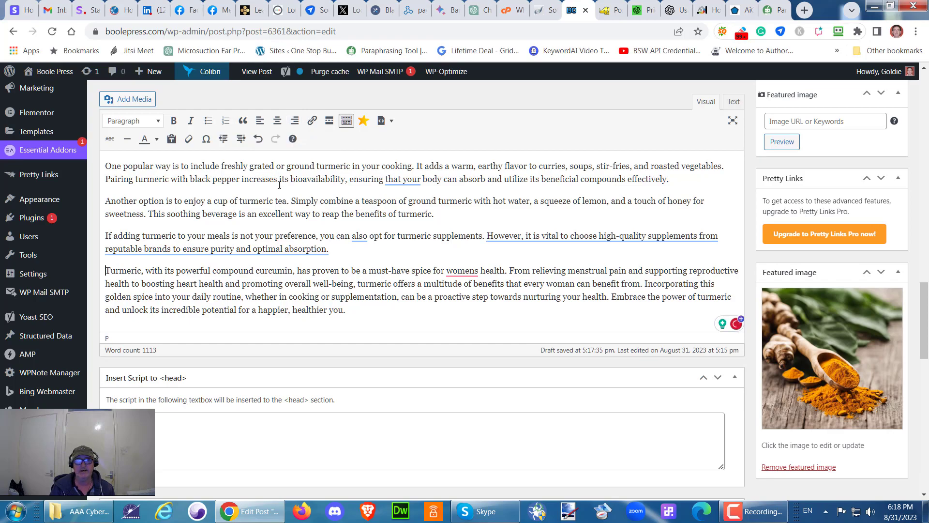
Step: Return to the start of the article and copy the introductory paragraph under the Heading 2 title
scroll(273, 188, "up", 5)
scroll(274, 188, "up", 15)
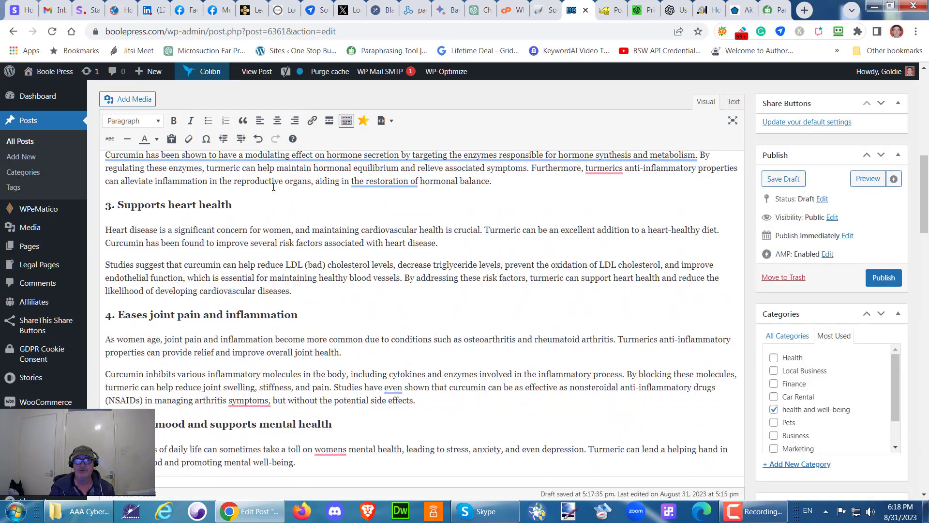
scroll(273, 188, "up", 2)
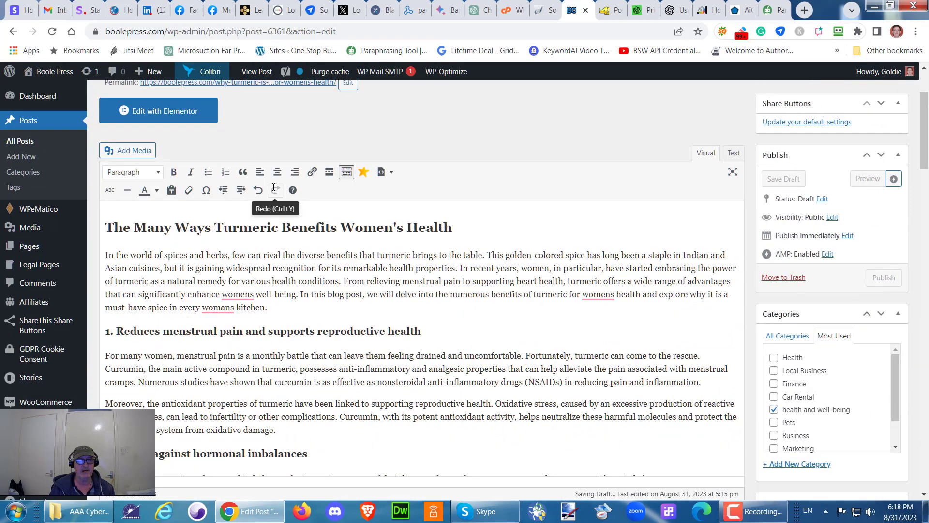
scroll(273, 187, "down", 2)
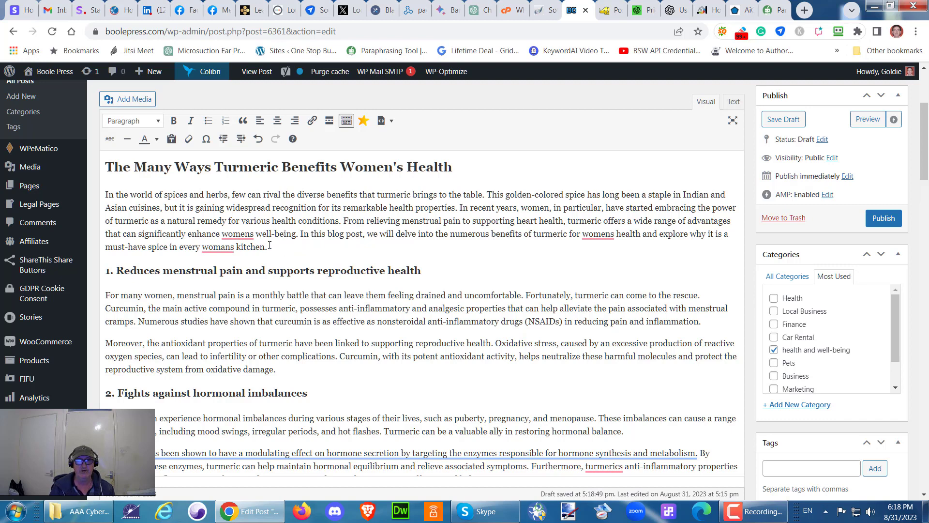
left_click_drag(270, 246, 104, 191)
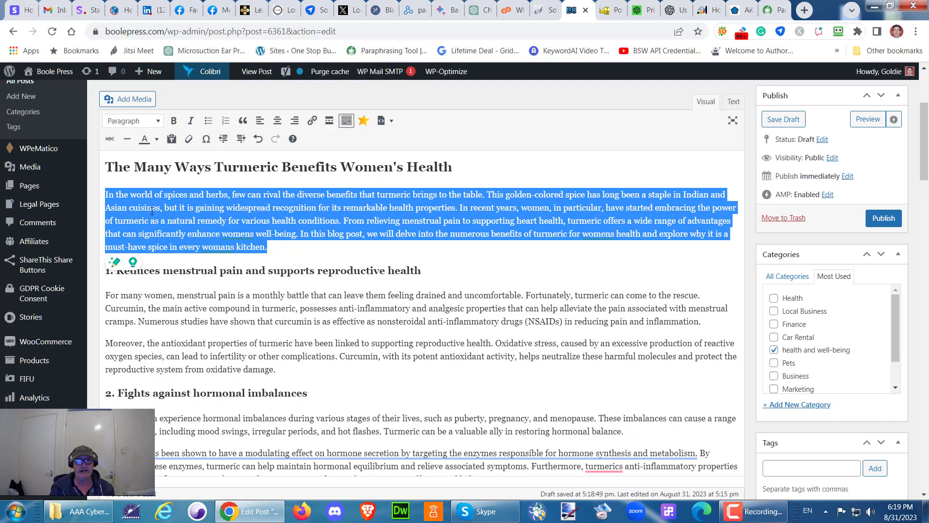
right_click(278, 209)
left_click(314, 232)
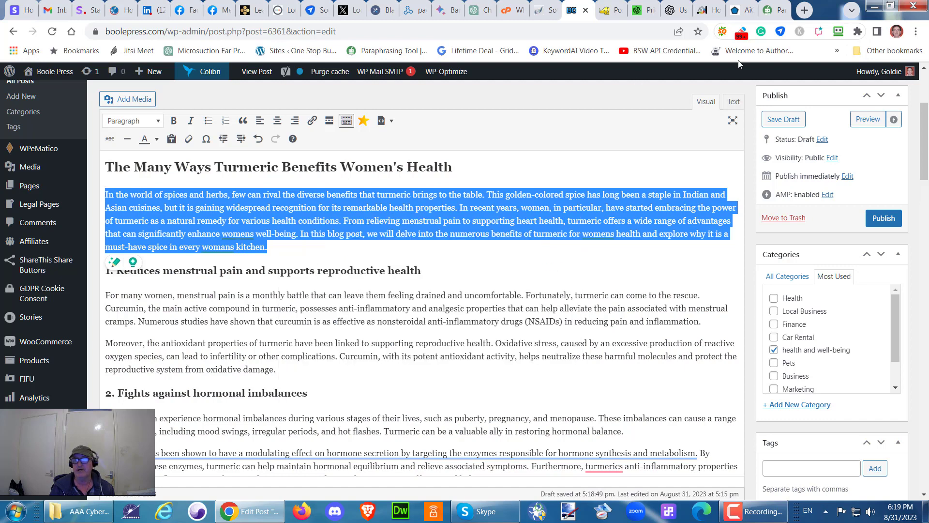
Step: Switch to QuillBot, clear the old text, paraphrase the copied introduction in Creative mode and copy the result
left_click(775, 11)
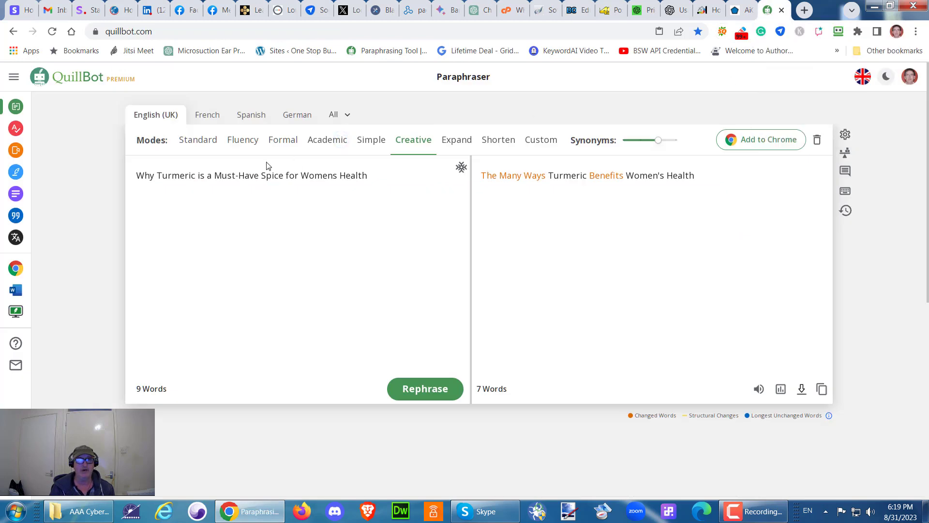
left_click(817, 139)
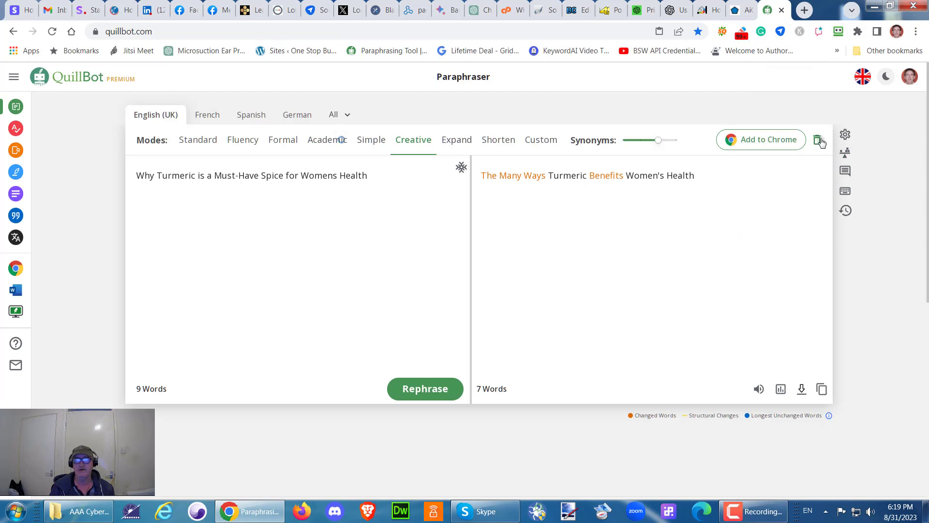
left_click(292, 270)
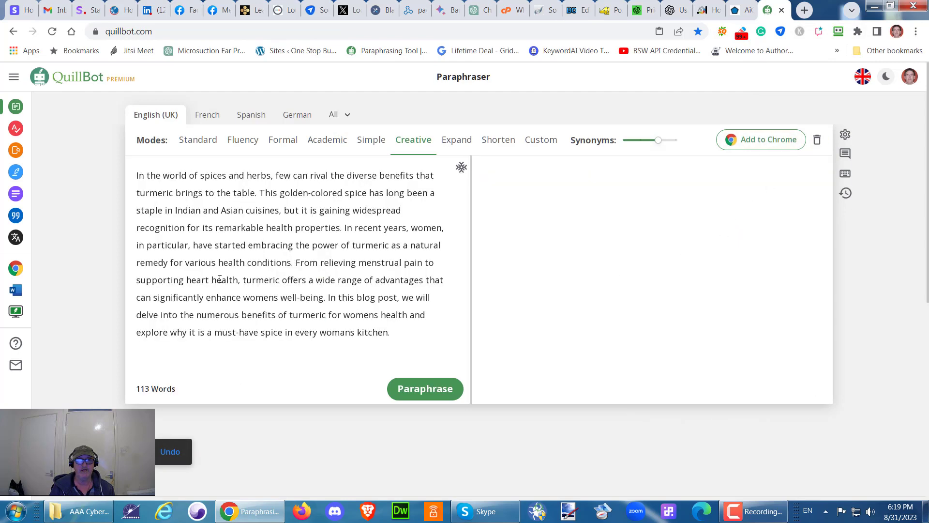
left_click(429, 386)
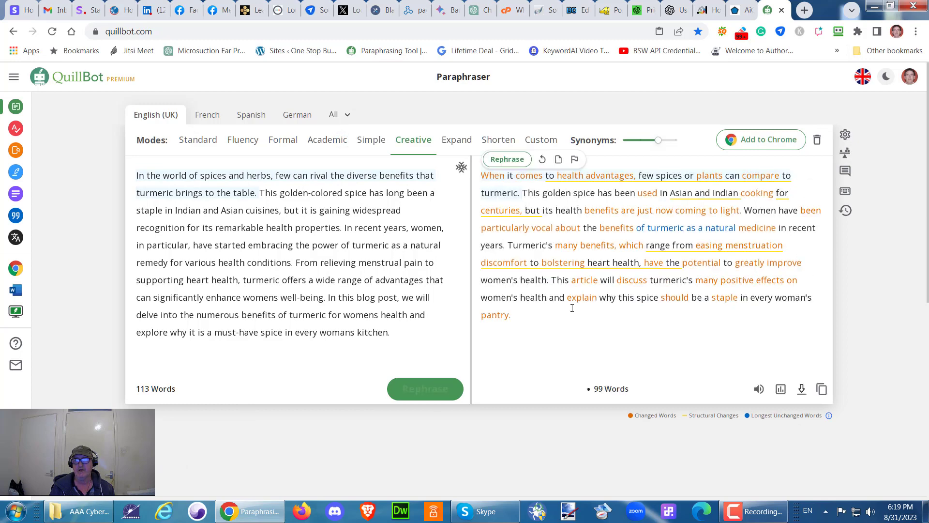
left_click(823, 391)
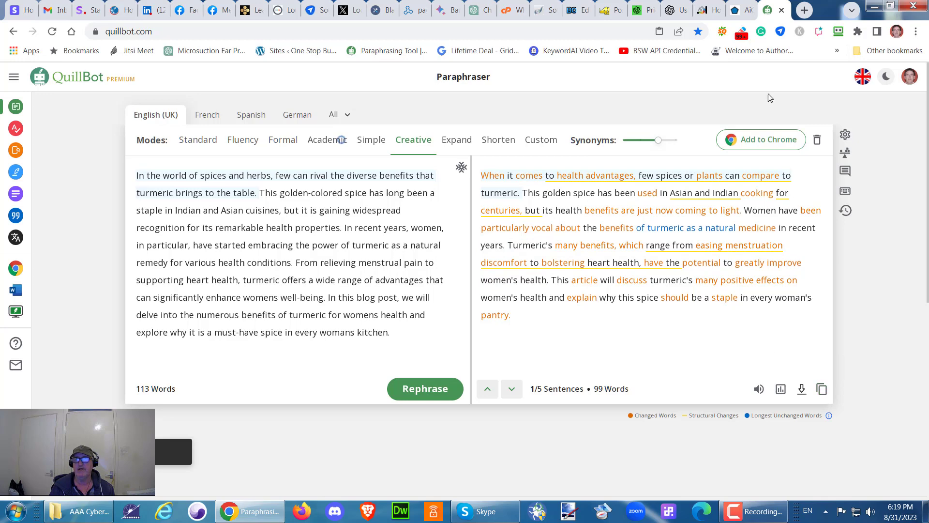
Step: Back in the WordPress draft, replace the selected introductory paragraph with the paraphrased text
left_click(577, 10)
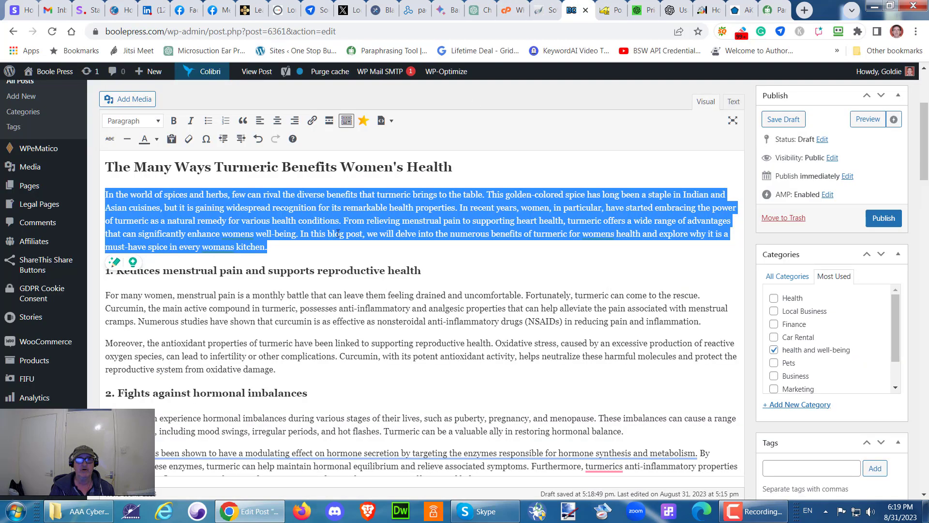
right_click(286, 206)
left_click(334, 245)
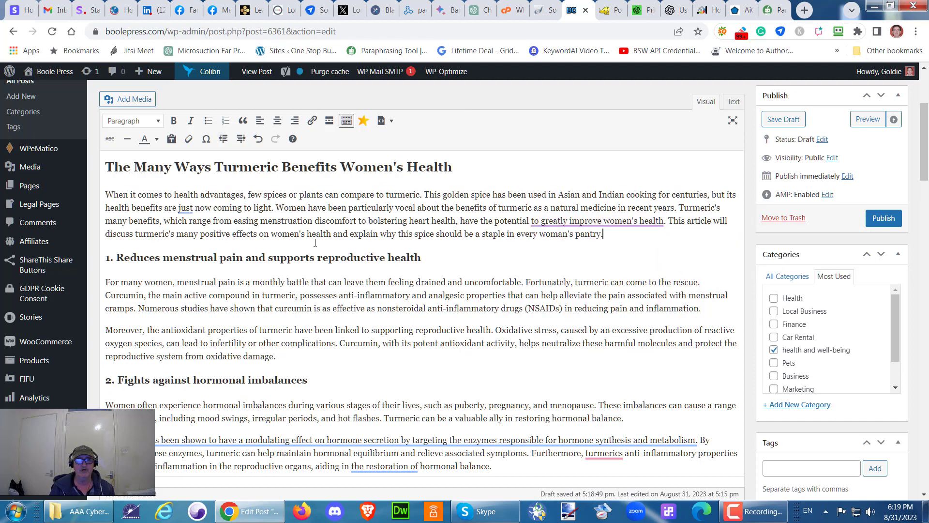
Step: Accept Grammarly's suggestions in the introduction: remove "just" before "now coming to light" and reword to "to improve women's health greatly"
mouse_move(188, 206)
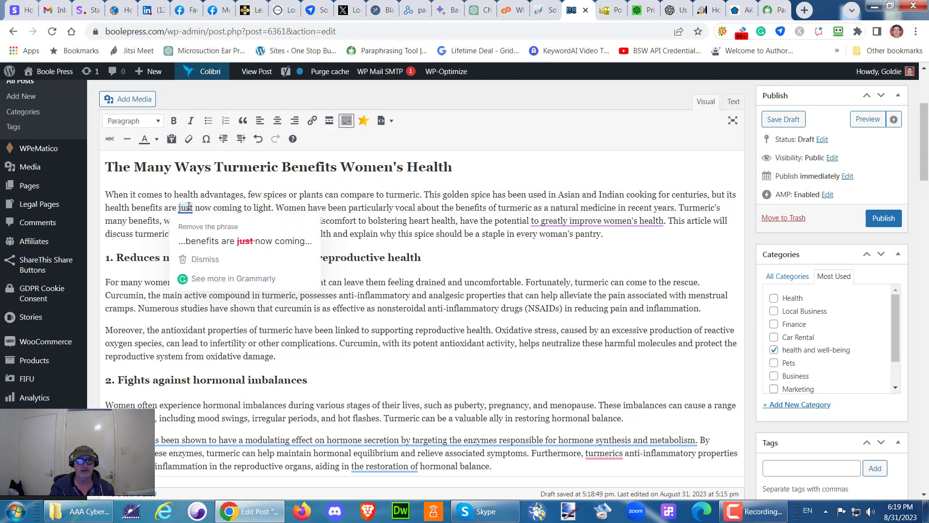
left_click(202, 240)
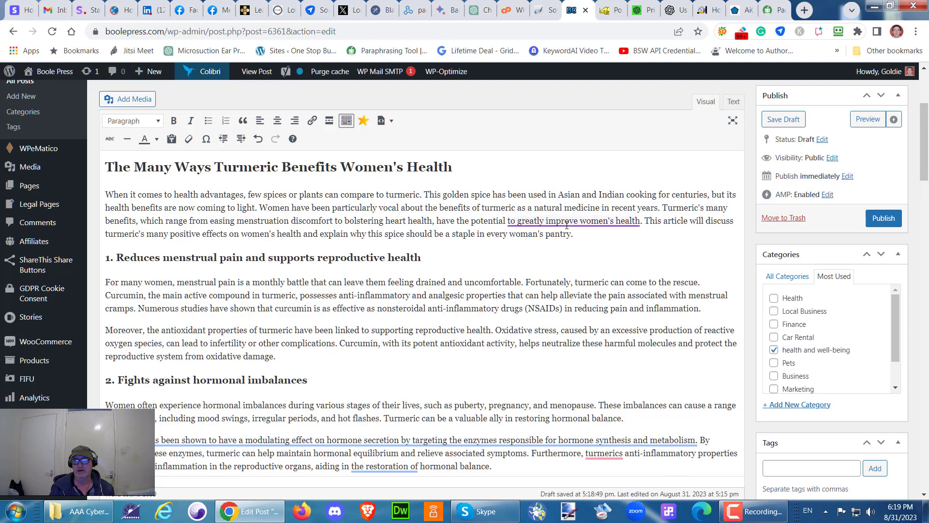
mouse_move(572, 222)
left_click(532, 264)
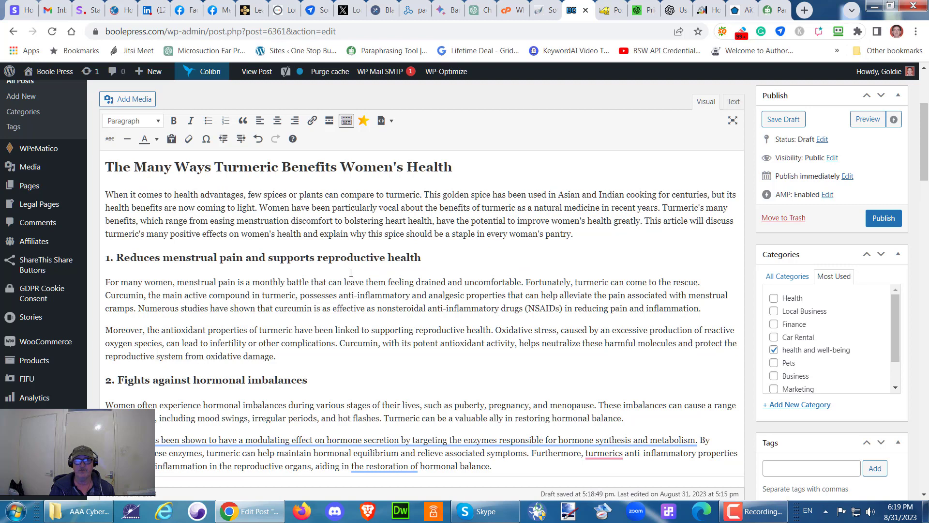
Step: Copy the two paragraphs under the heading "1. Reduces menstrual pain and supports reproductive health"
scroll(250, 273, "down", 1)
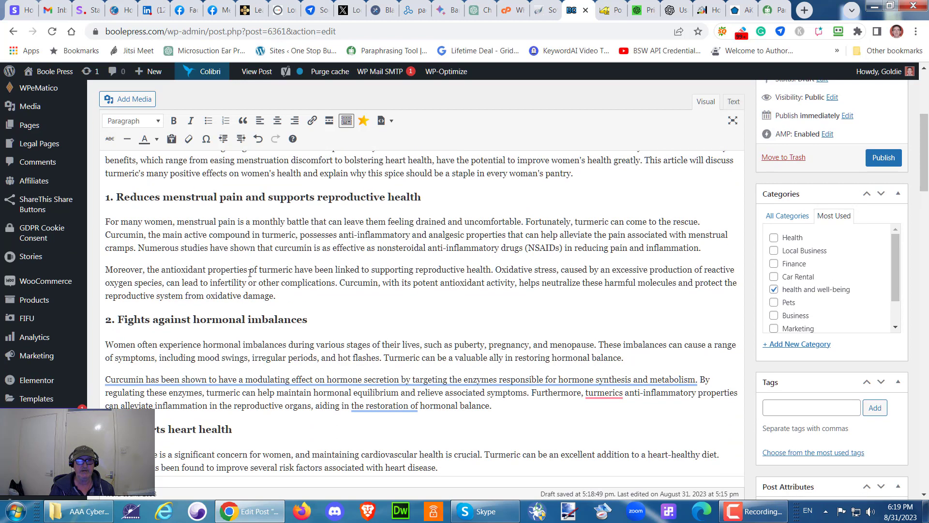
left_click_drag(277, 296, 219, 258)
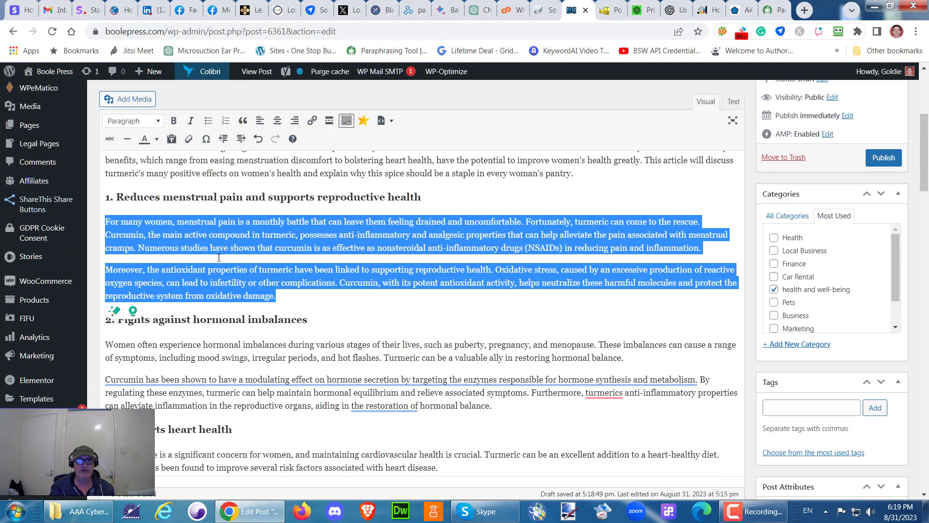
right_click(226, 233)
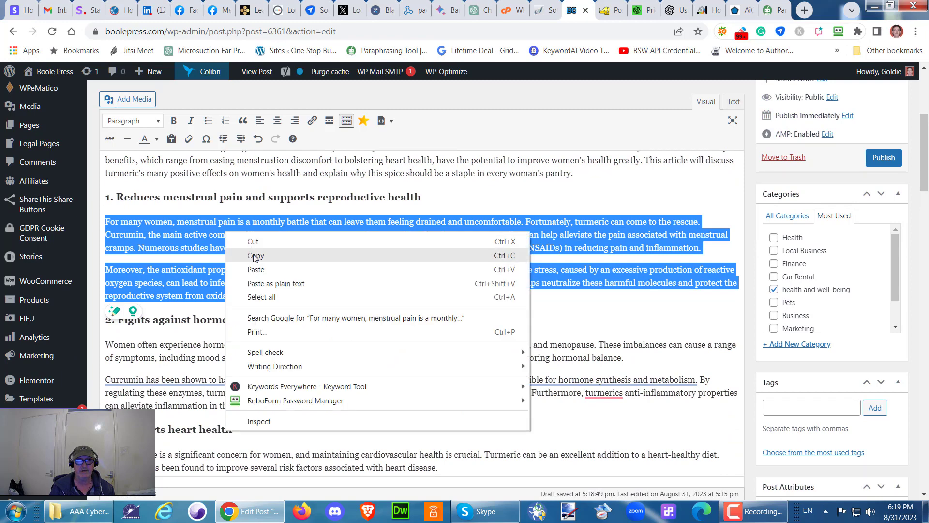
left_click(255, 255)
Step: Switch to QuillBot, replace the old input with the copied paragraphs, paraphrase them in Creative mode and copy the full result
left_click(774, 10)
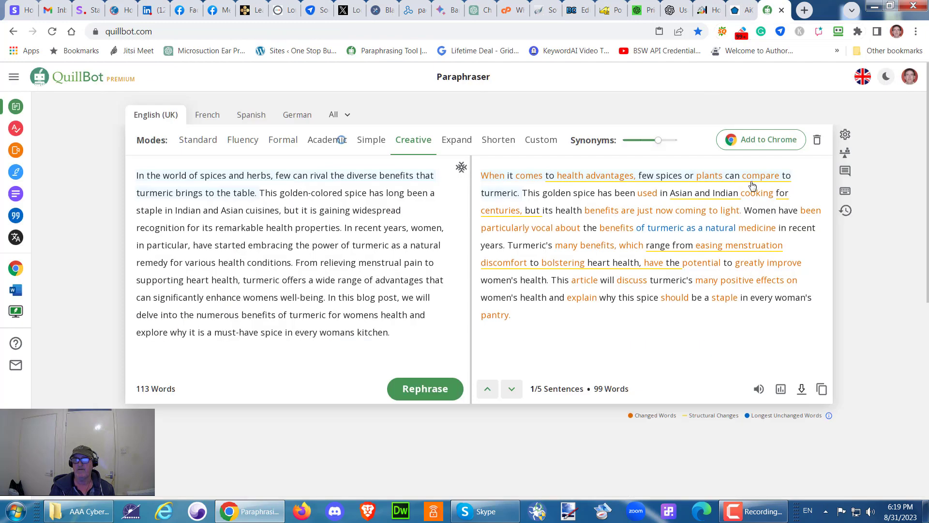
left_click(307, 285)
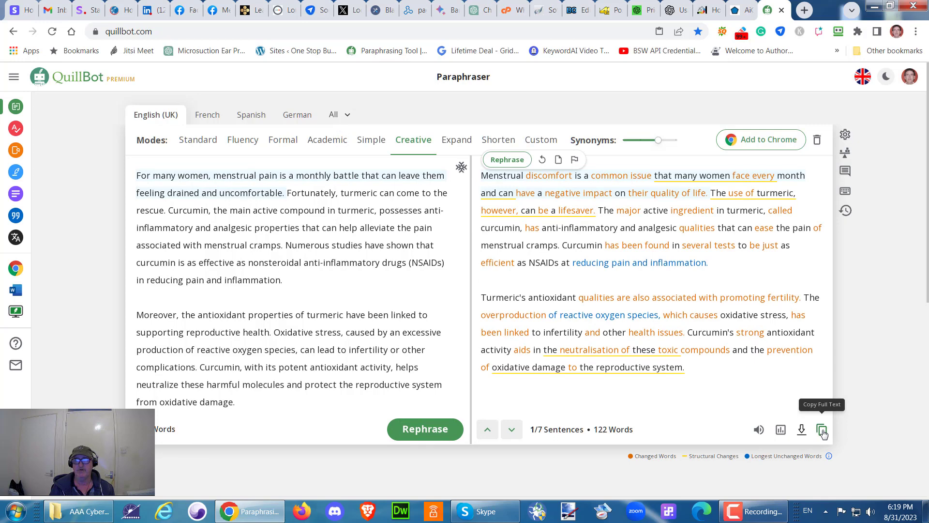
left_click(822, 430)
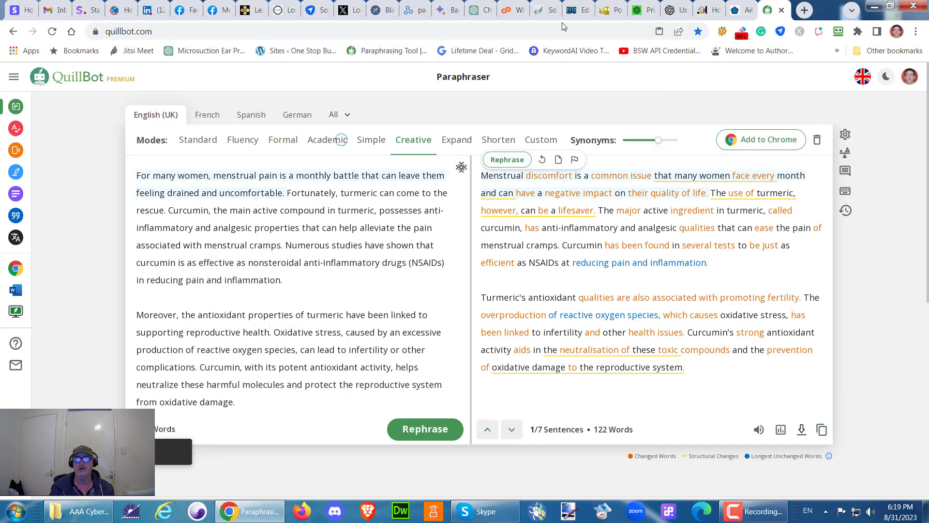
Step: Back in the WordPress draft, replace the two selected paragraphs about menstrual pain and reproductive health with the paraphrased text
left_click(578, 10)
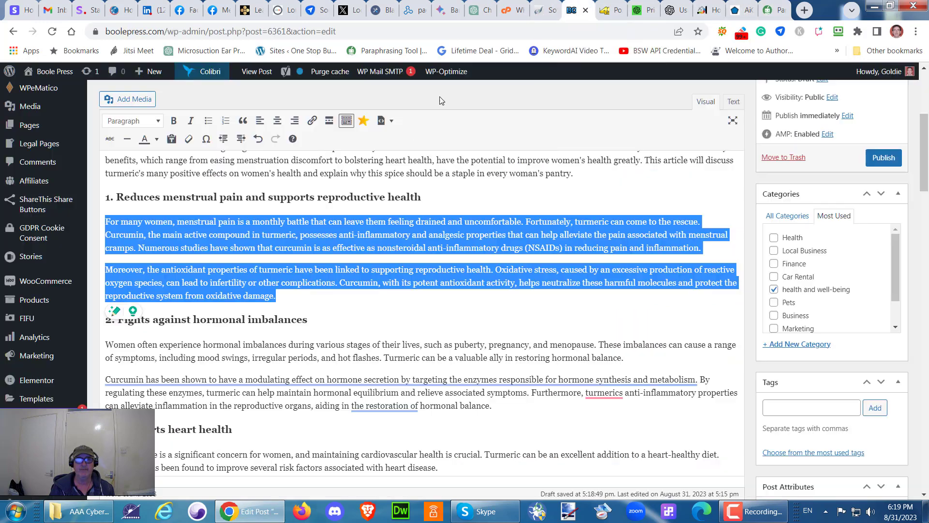
right_click(285, 236)
left_click(337, 275)
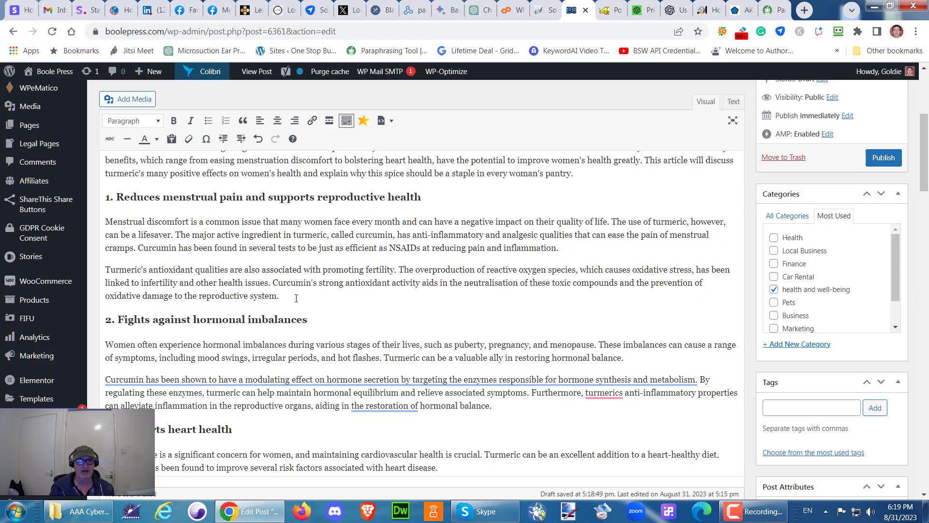
Step: Add an empty paragraph after the introduction, directly above the first numbered heading
scroll(218, 249, "down", 20)
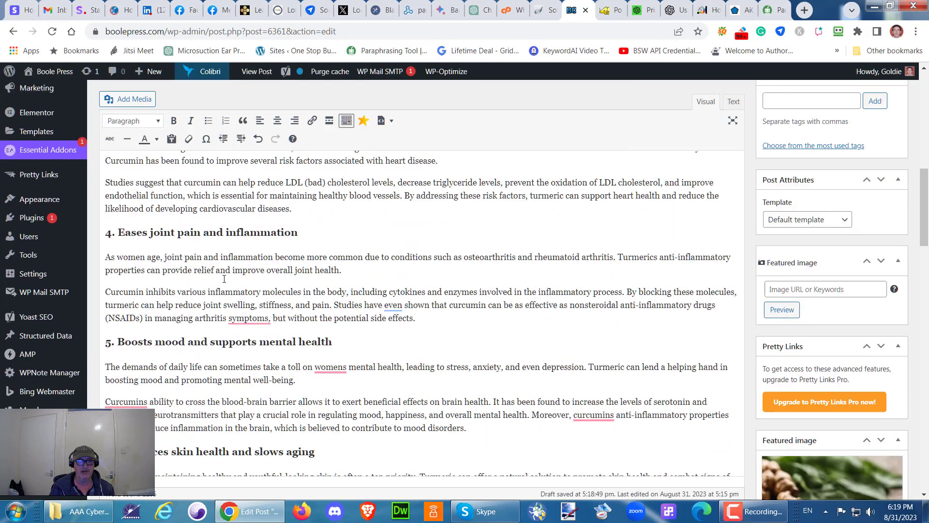
scroll(224, 279, "down", 5)
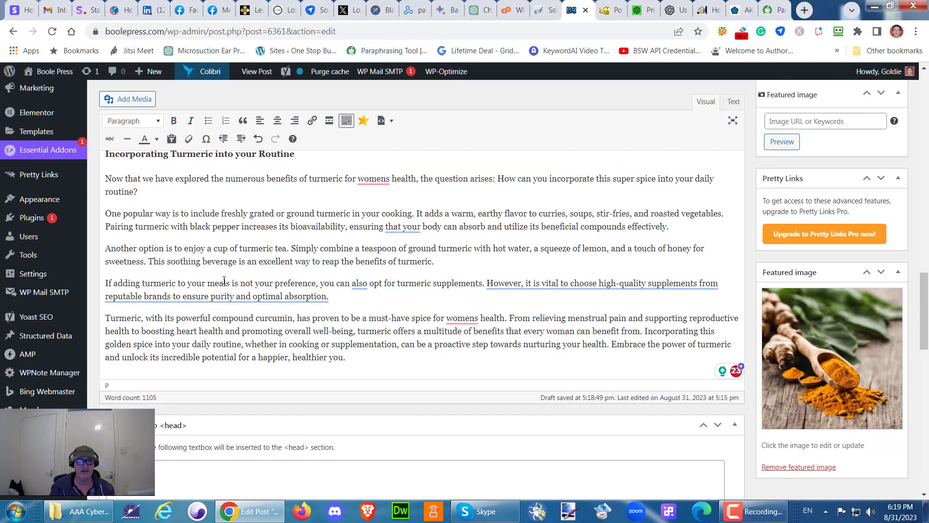
scroll(220, 327, "up", 15)
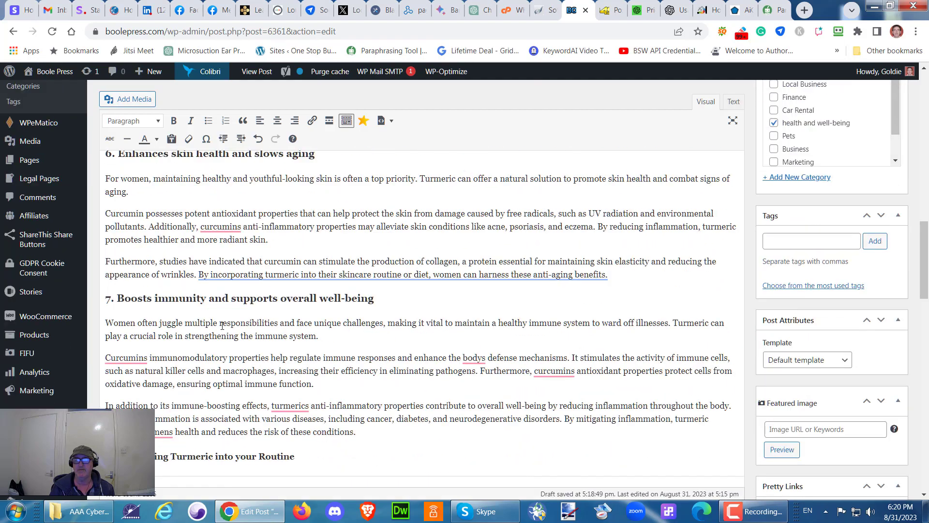
scroll(216, 324, "up", 15)
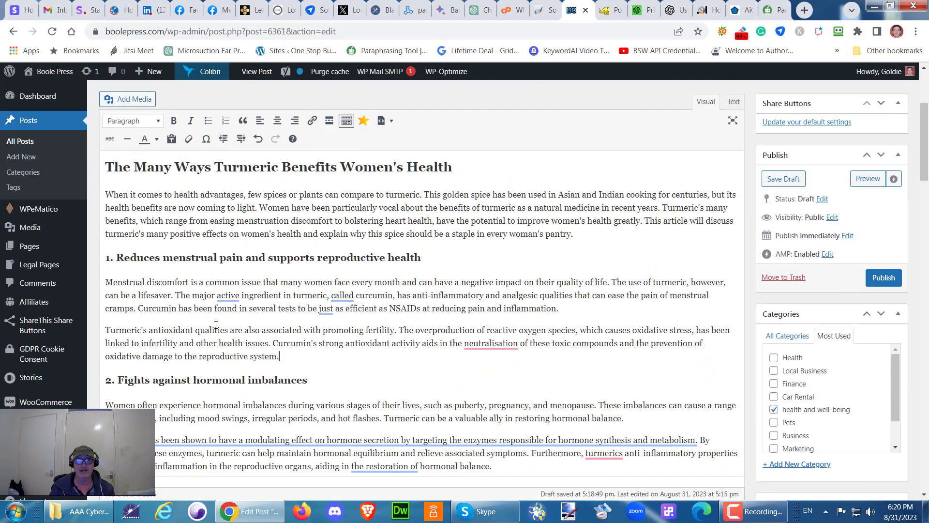
scroll(347, 300, "down", 3)
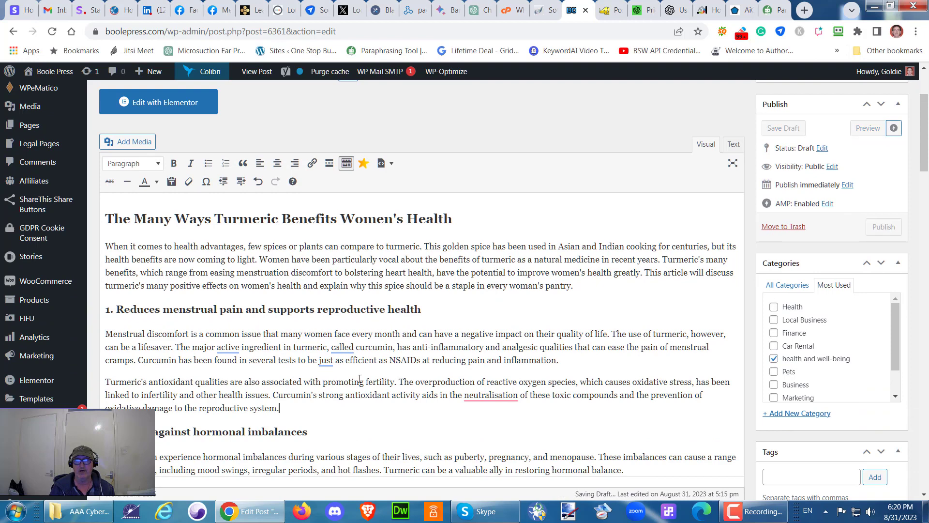
scroll(552, 304, "down", 2)
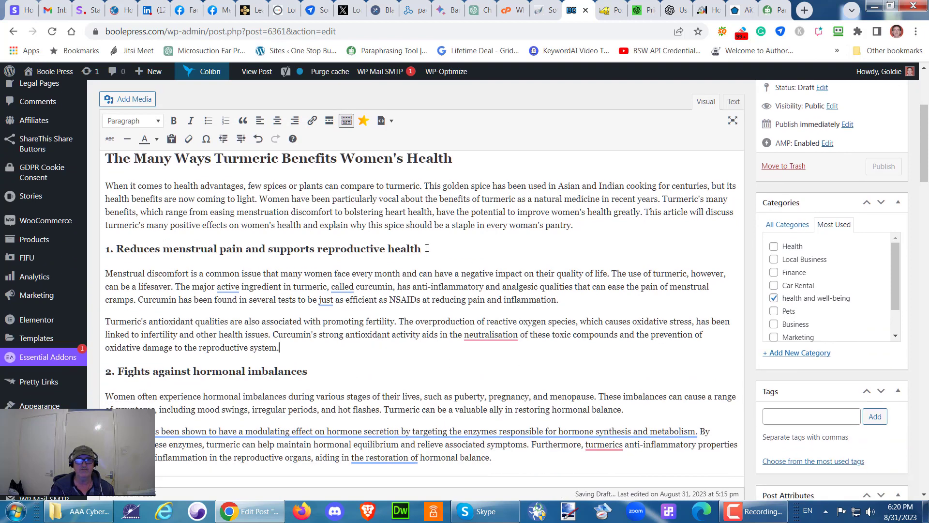
left_click(577, 227)
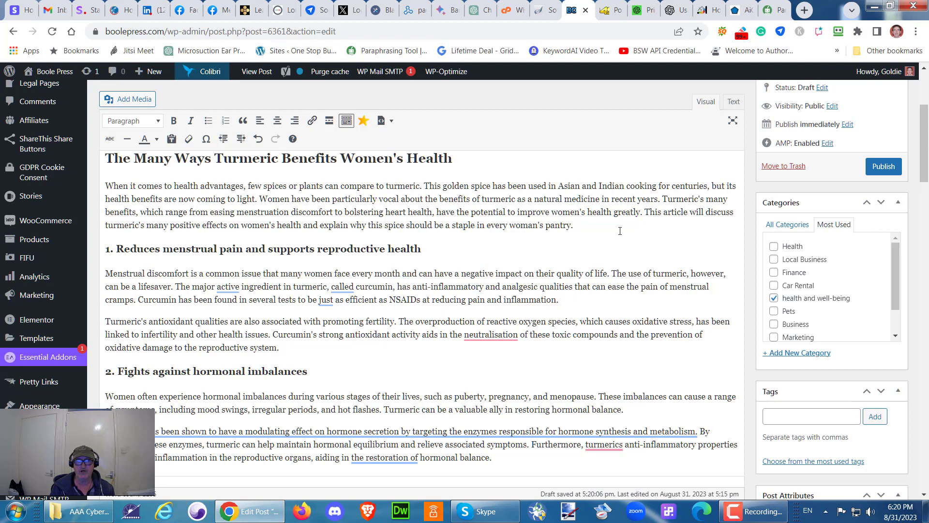
key("Return")
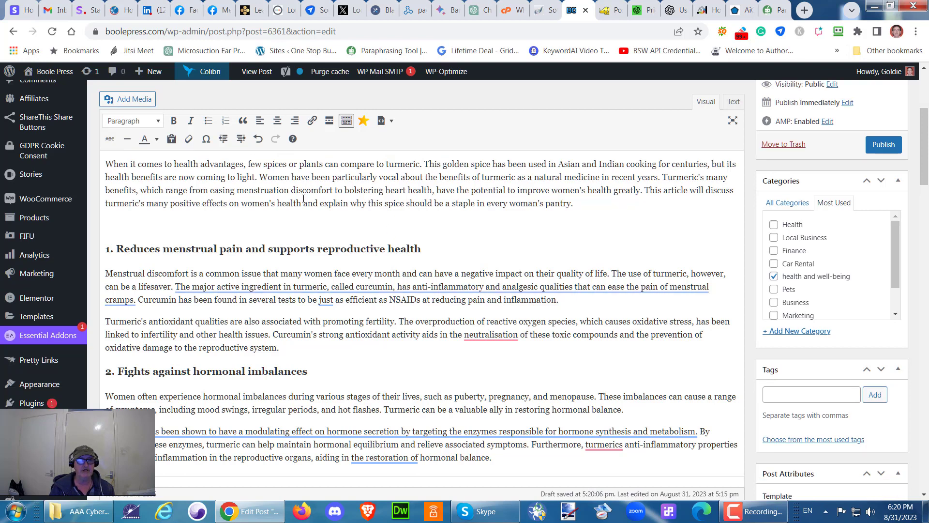
Step: Select the turmeric image in the media library and set its title to "Turmeric on a wooden spoon"
left_click(130, 98)
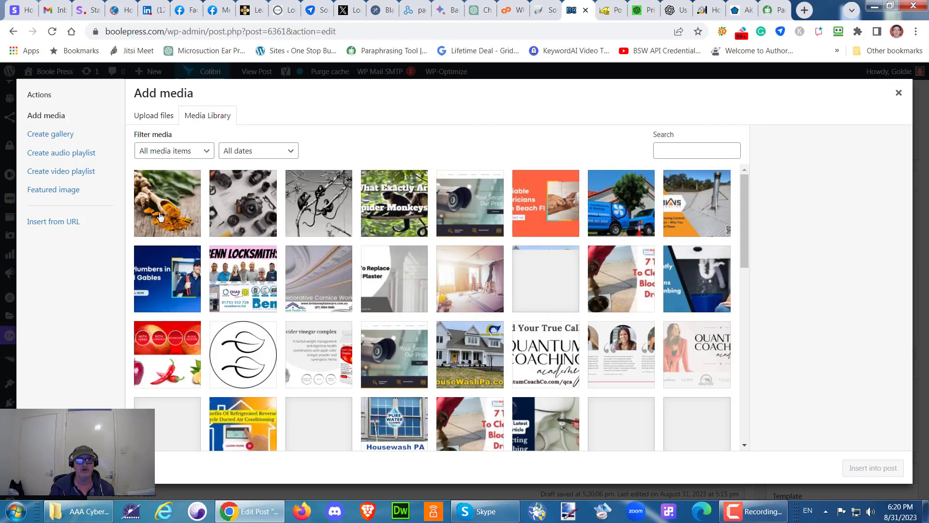
left_click(167, 209)
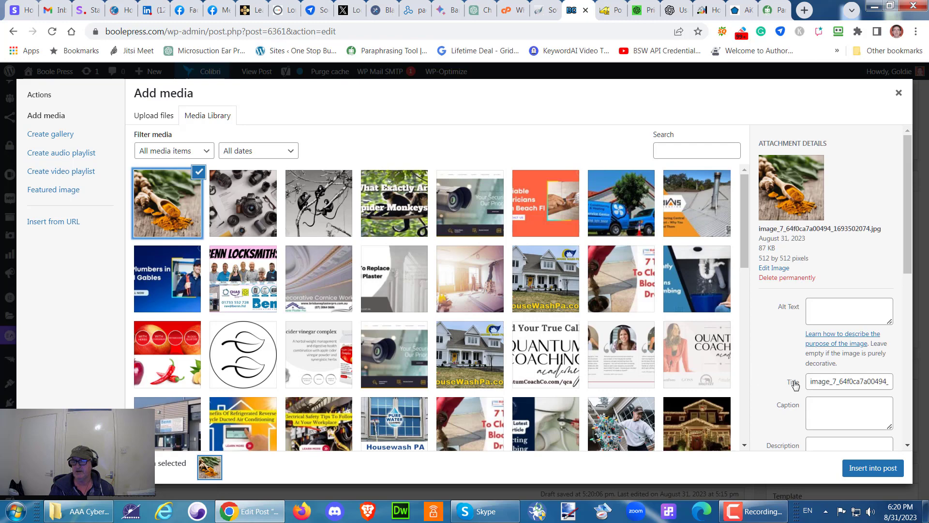
left_click_drag(808, 382, 928, 388)
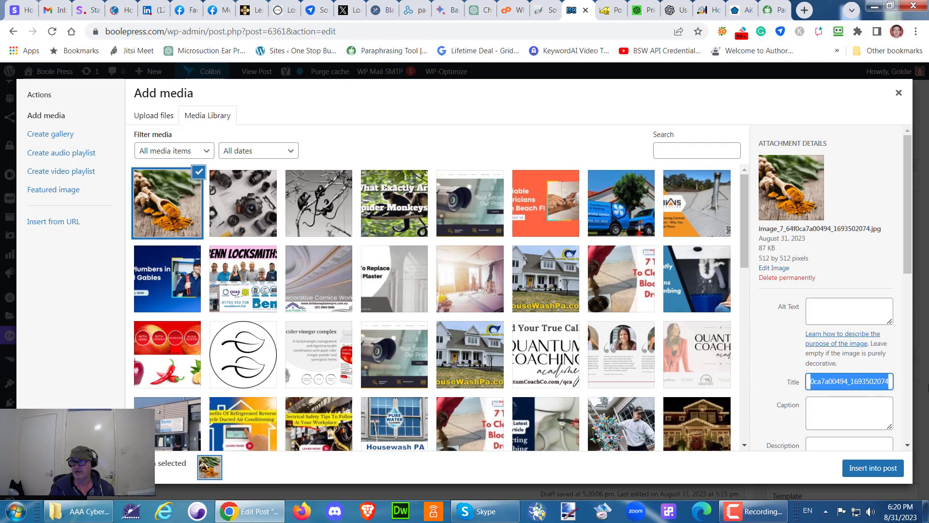
type("T")
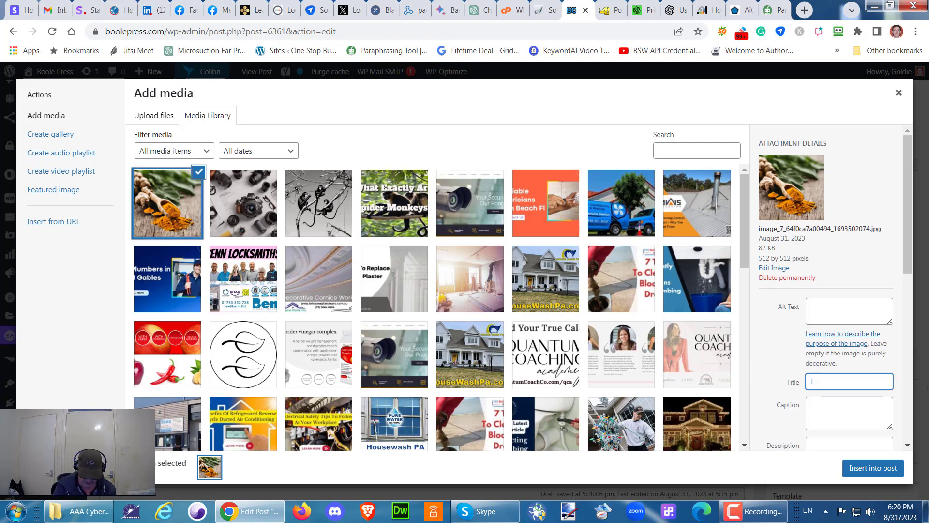
type("urmeric o")
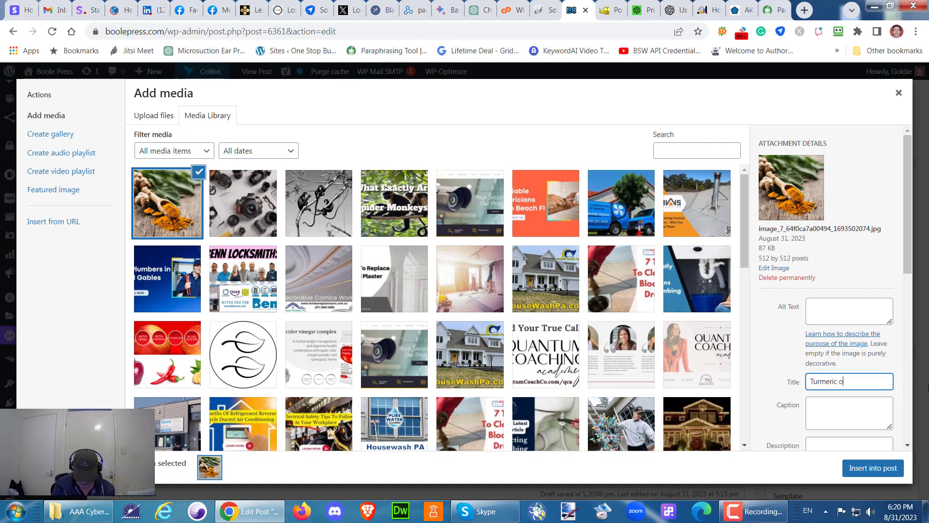
type("n a wooden ")
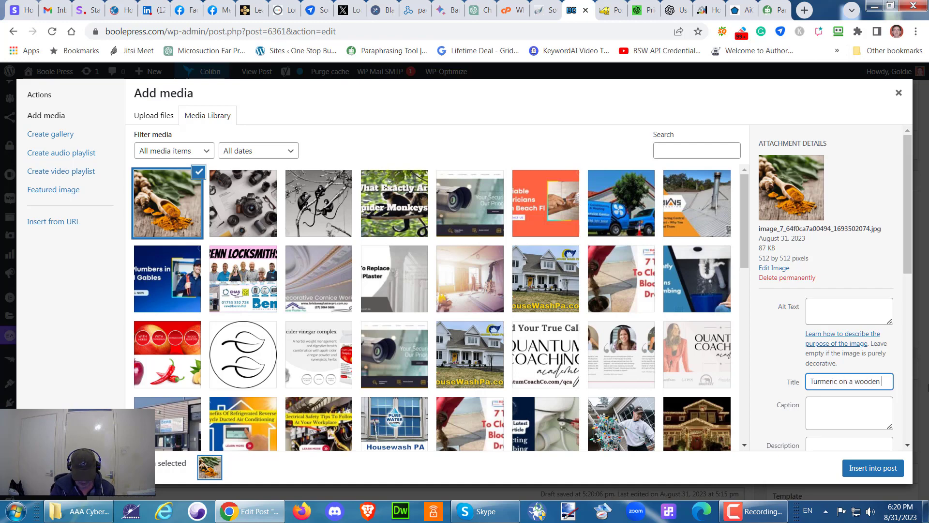
type("sppoon")
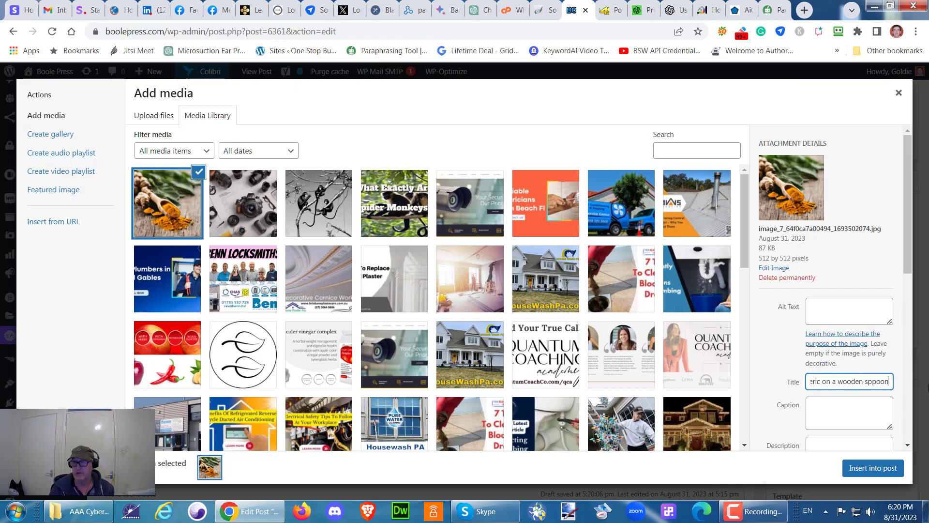
left_click(875, 381)
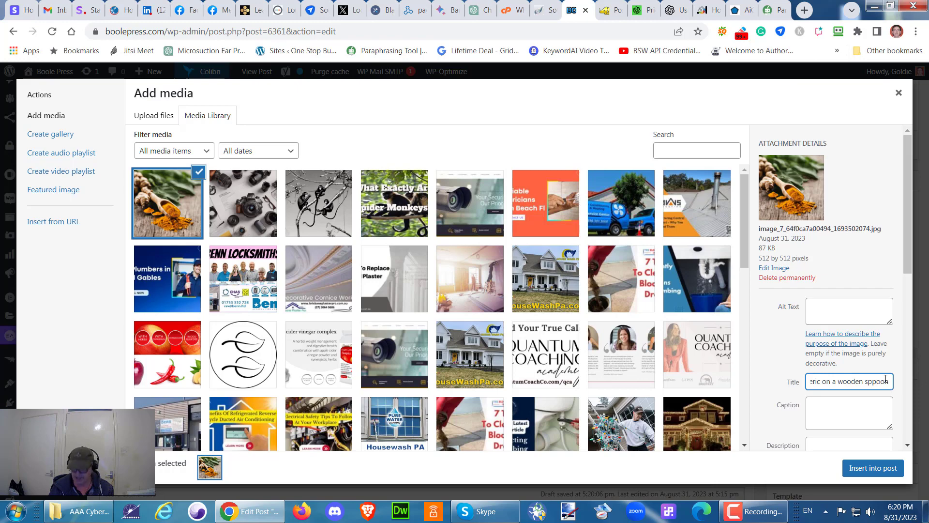
key("BackSpace")
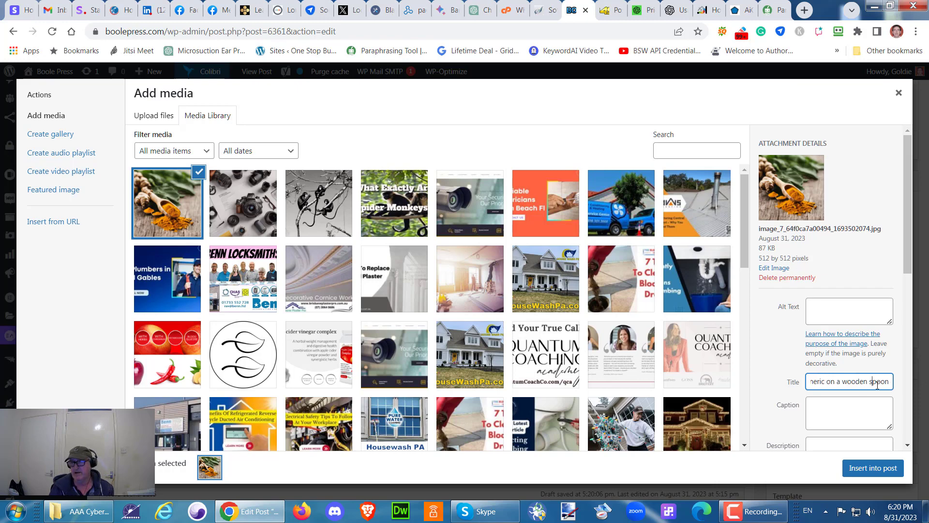
Step: Copy the image title "Turmeric on a wooden spoon" into the image's alt text
left_click_drag(888, 382, 789, 384)
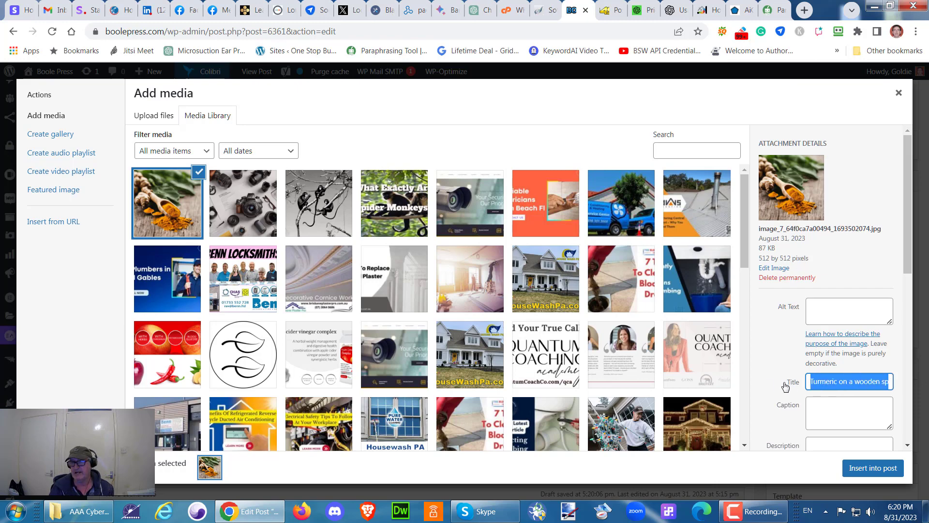
right_click(832, 383)
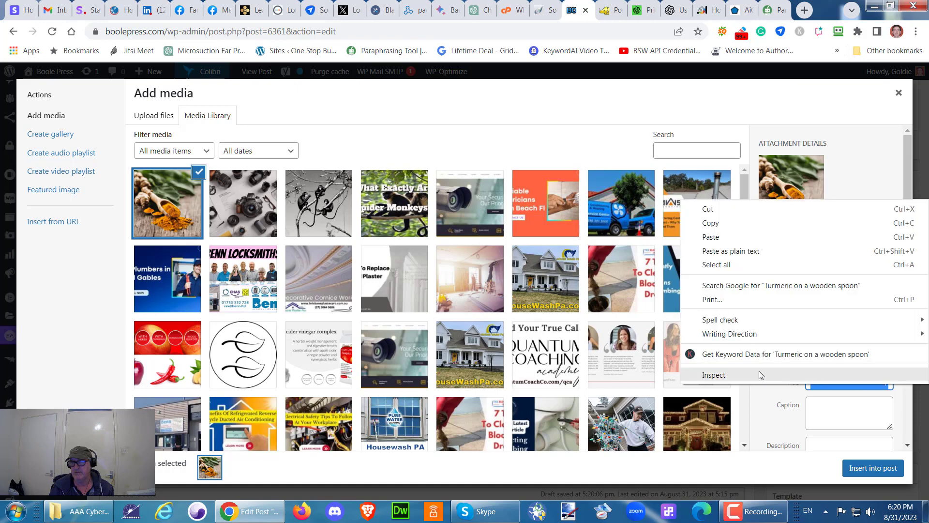
left_click(713, 226)
left_click(810, 303)
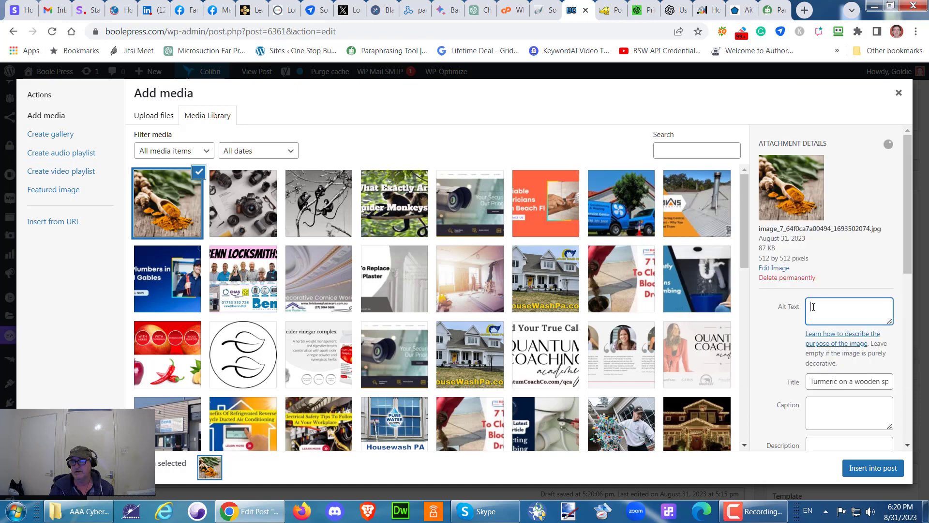
right_click(811, 305)
left_click(820, 380)
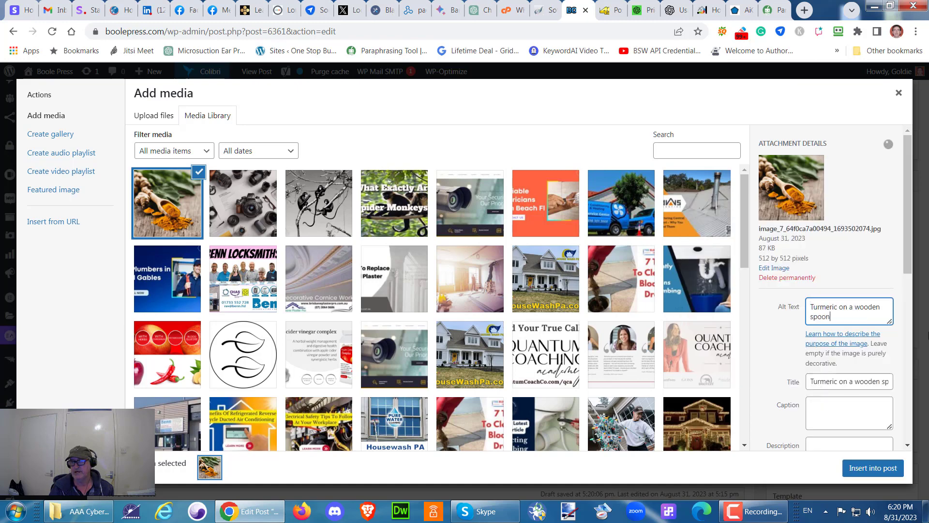
Step: Set the turmeric image to Center alignment and Full Size – 512 × 512, and insert it into the post below the introduction
left_click_drag(907, 227, 908, 417)
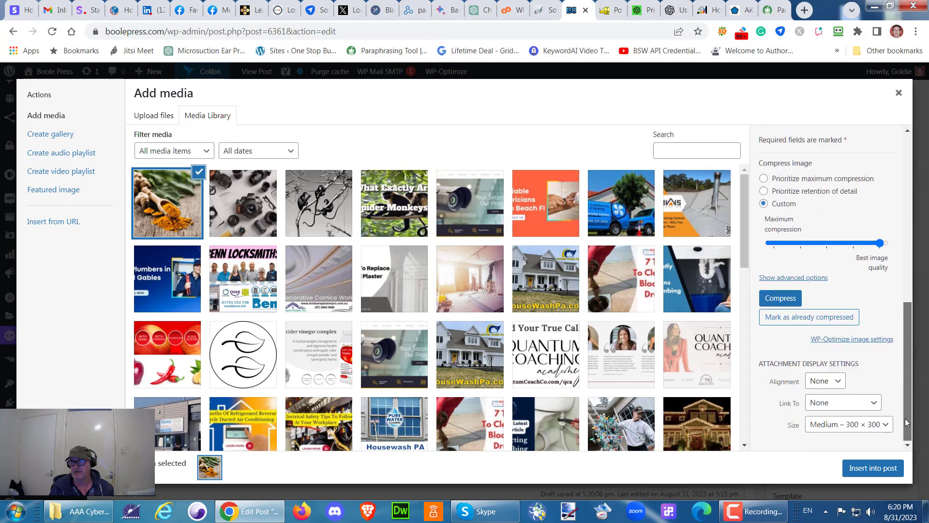
left_click(840, 381)
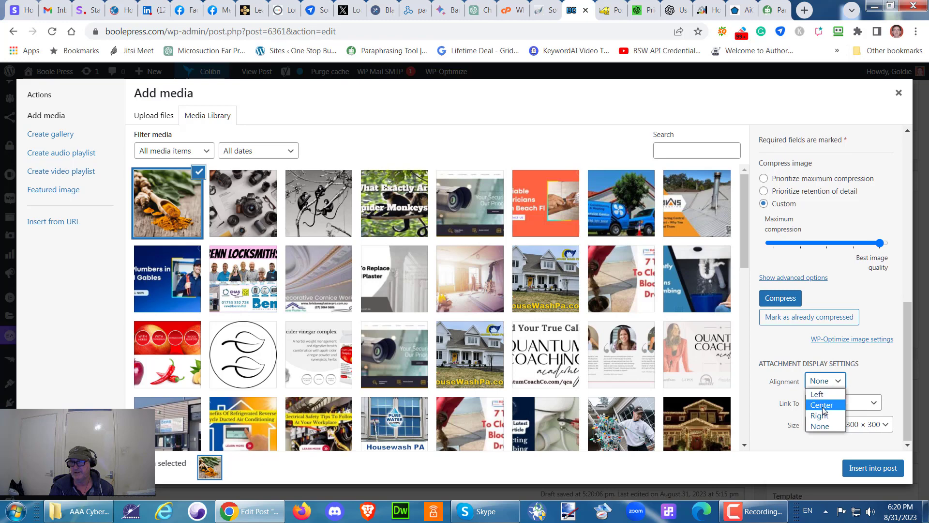
left_click(822, 405)
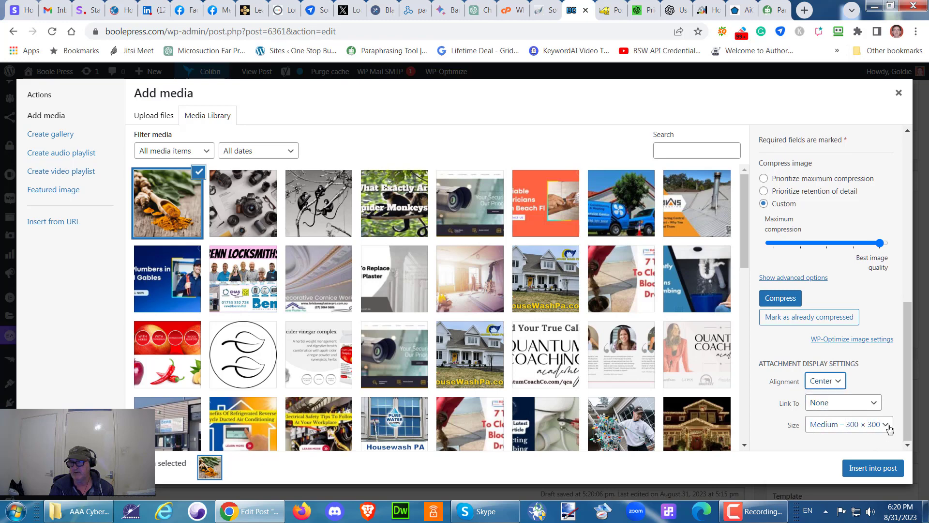
left_click(886, 425)
left_click(831, 460)
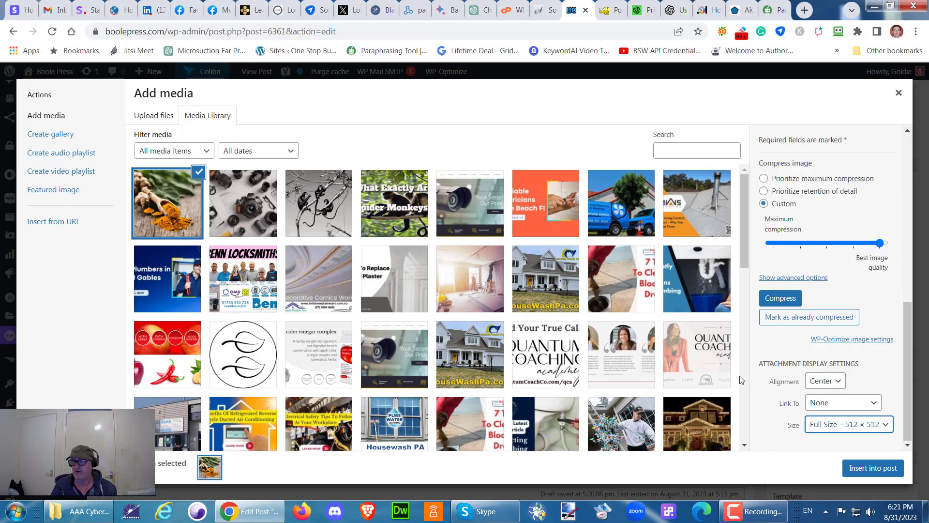
left_click(864, 469)
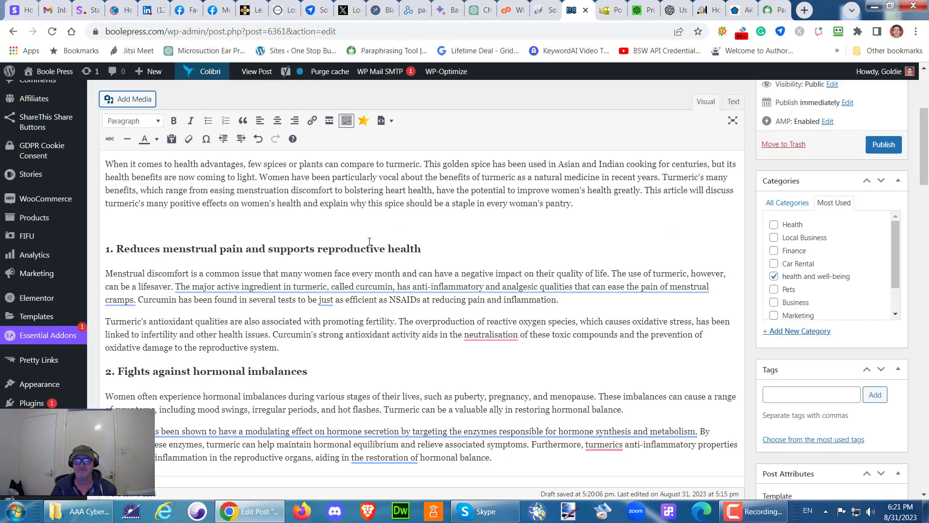
scroll(219, 307, "up", 5)
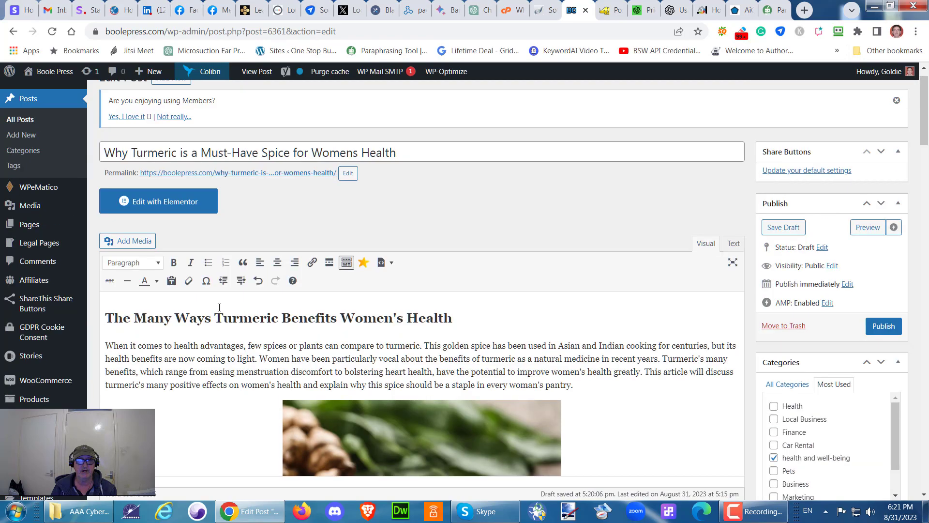
Step: Review the turmeric post down to its closing paragraphs and save it as a draft
scroll(220, 307, "down", 6)
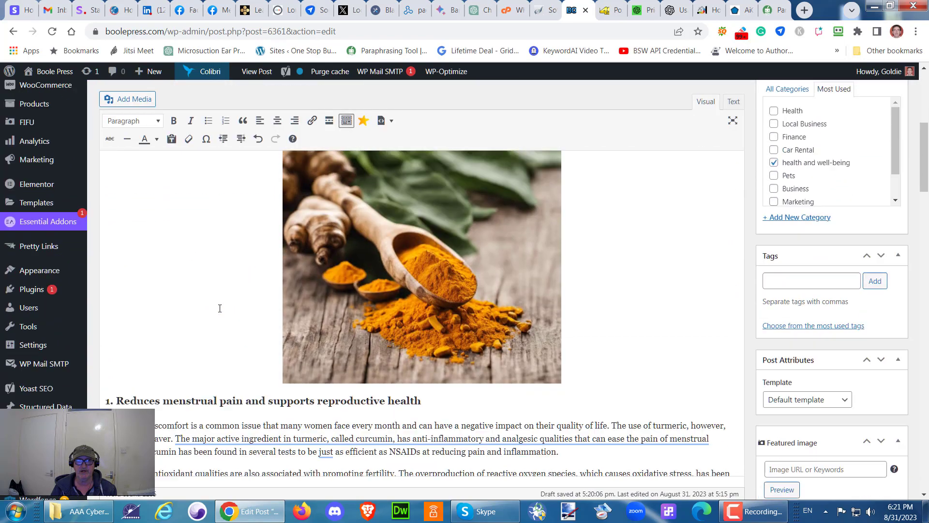
scroll(220, 308, "down", 11)
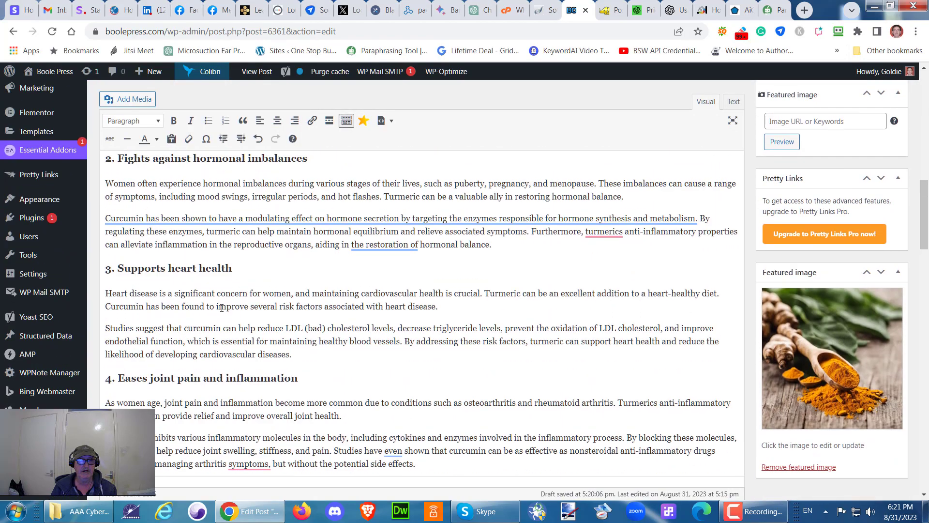
scroll(222, 308, "down", 4)
scroll(222, 308, "down", 10)
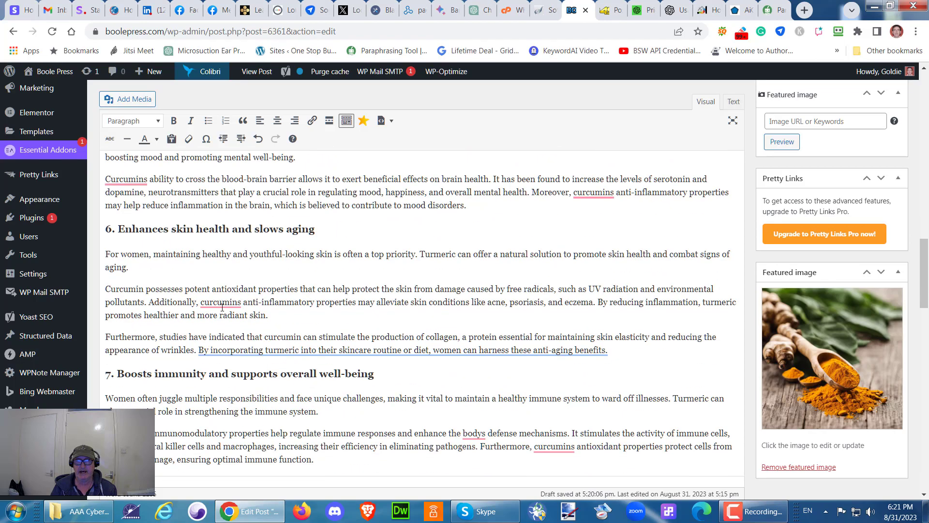
scroll(314, 424, "down", 3)
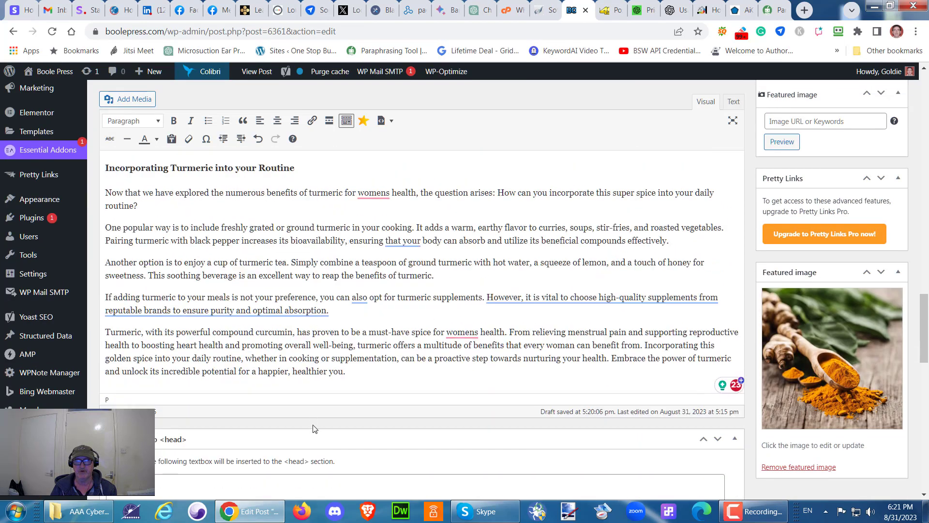
scroll(473, 394, "up", 20)
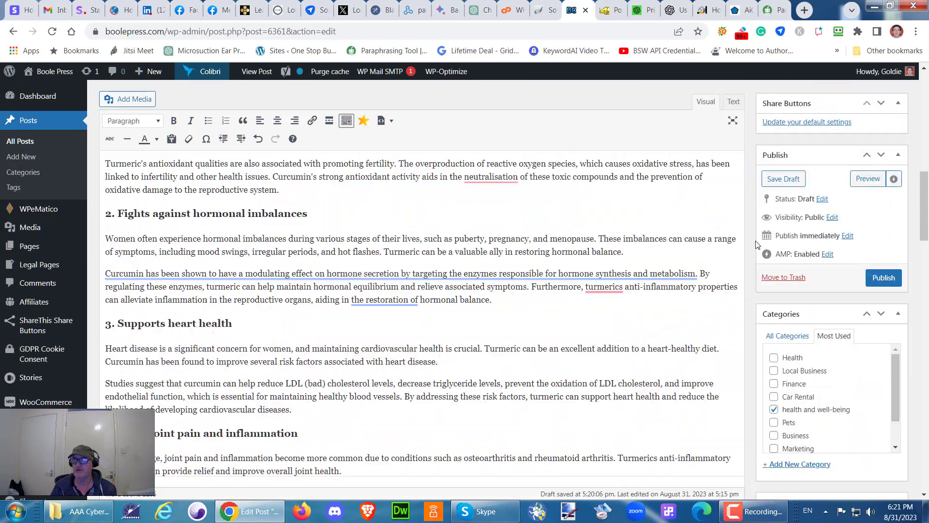
left_click(775, 181)
left_click(776, 181)
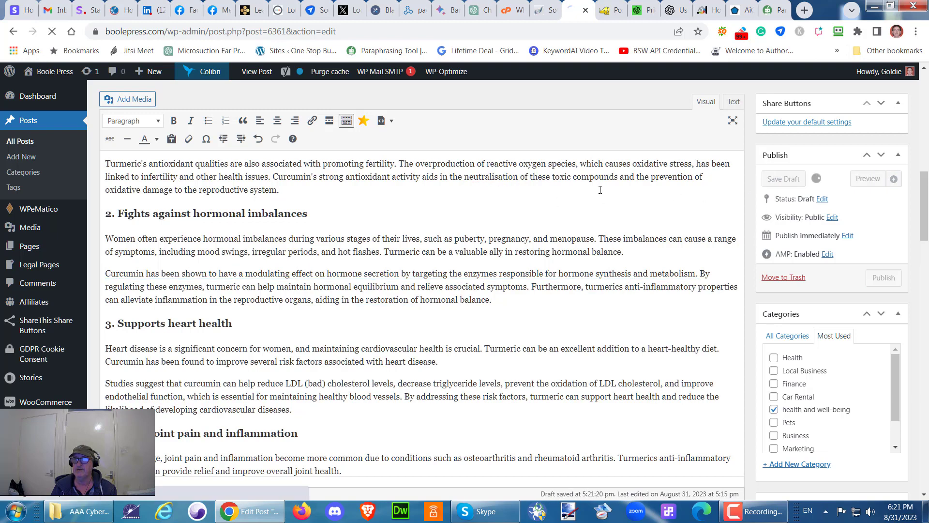
Step: Switch to AiContentBuilder and examine the turmeric project's generated Facebook post, including the "[Insert Link to Blog Post]" placeholder and the hashtags
left_click(743, 10)
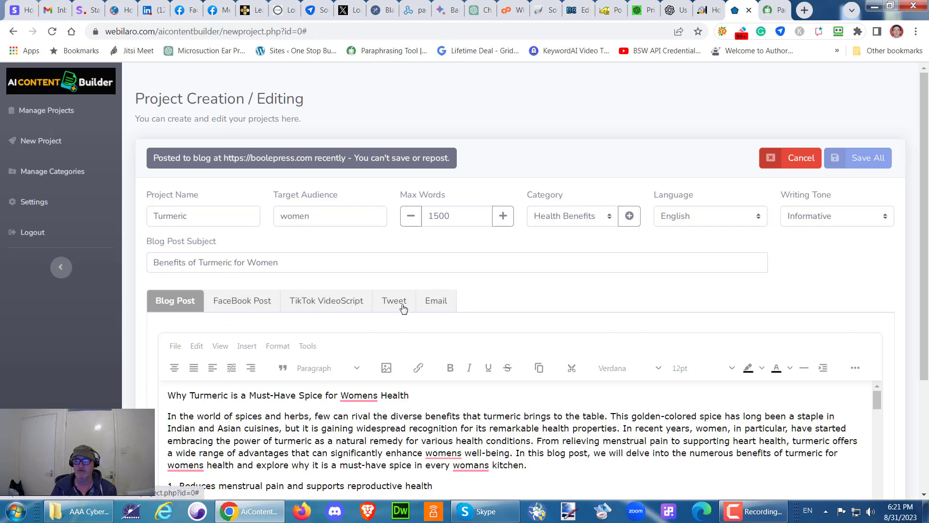
left_click(244, 306)
scroll(533, 338, "down", 3)
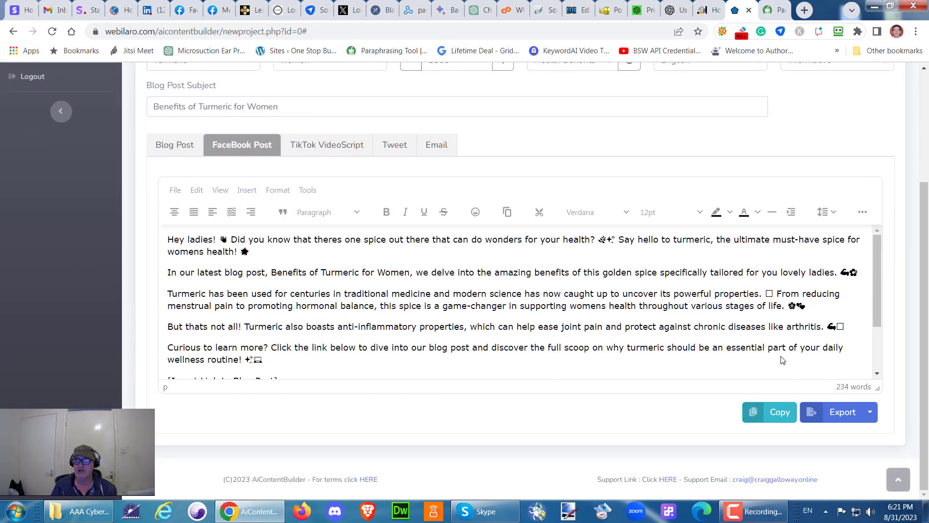
left_click_drag(878, 272, 862, 253)
scroll(311, 274, "down", 1)
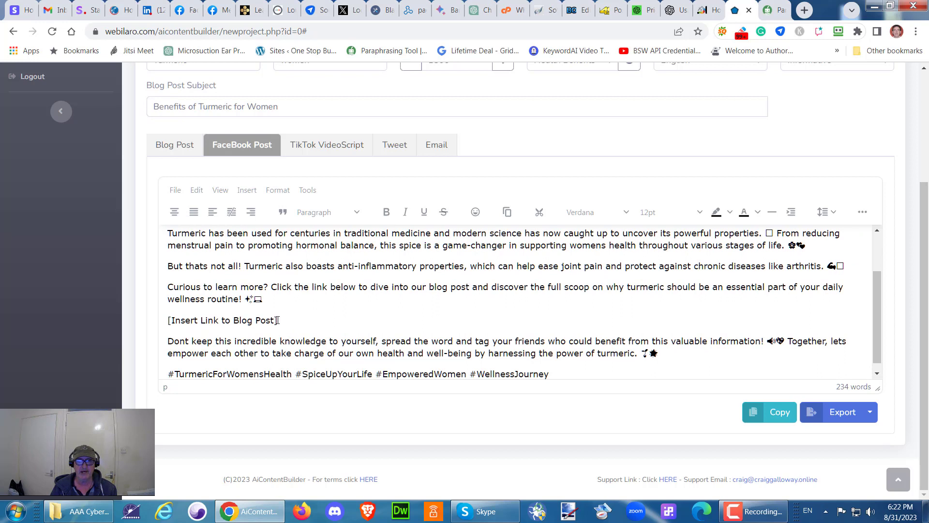
left_click_drag(278, 320, 161, 327)
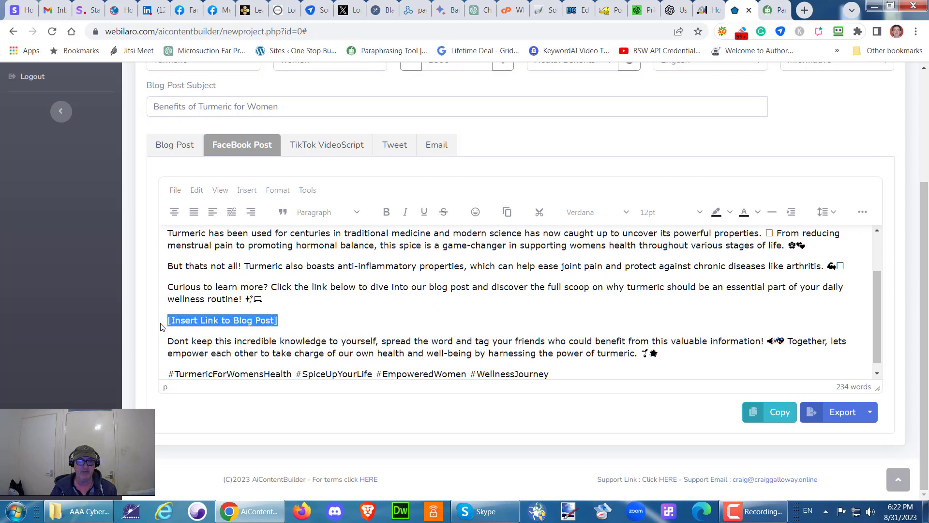
scroll(302, 334, "down", 1)
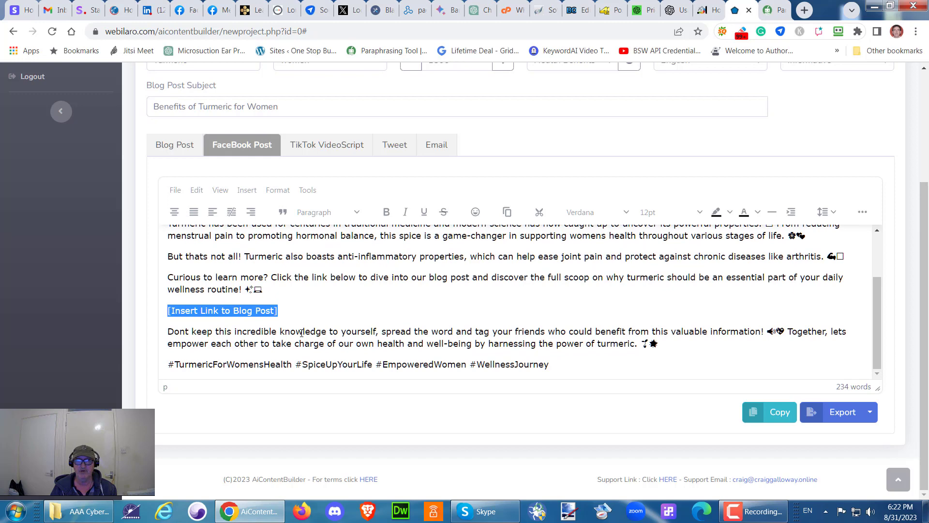
scroll(302, 333, "up", 2)
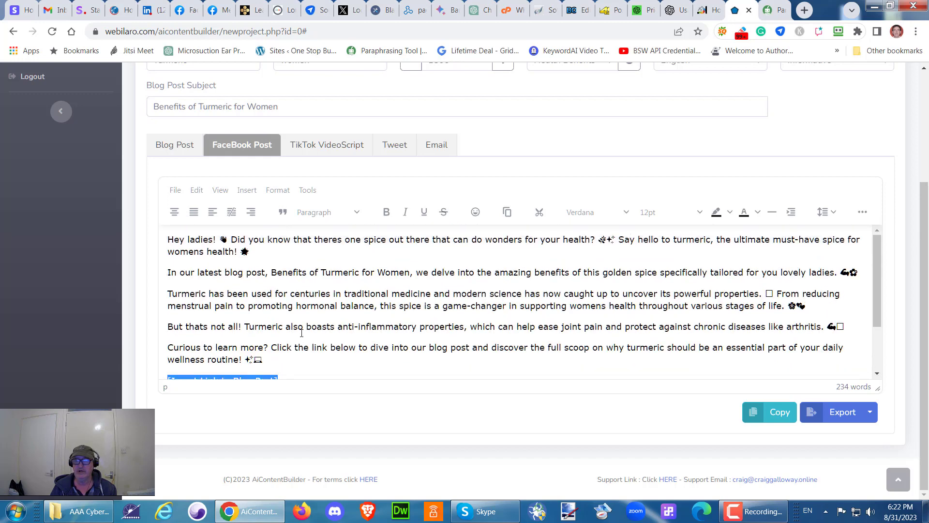
scroll(302, 338, "down", 2)
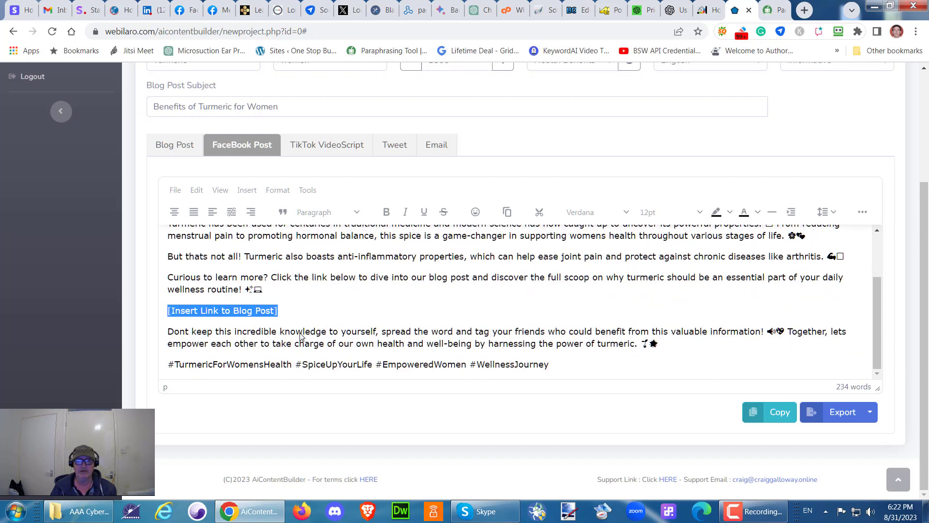
Step: Copy the entire text of the generated Facebook post
left_click(561, 369)
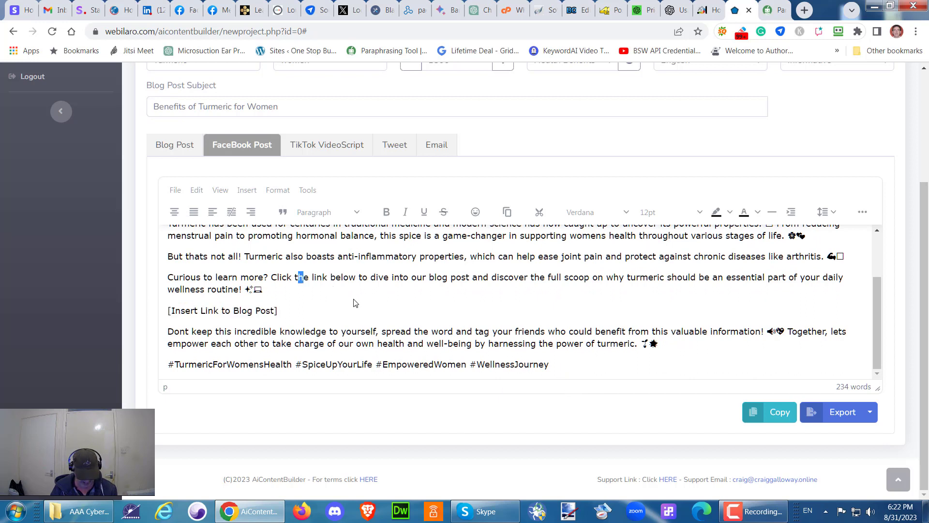
key("ctrl+a")
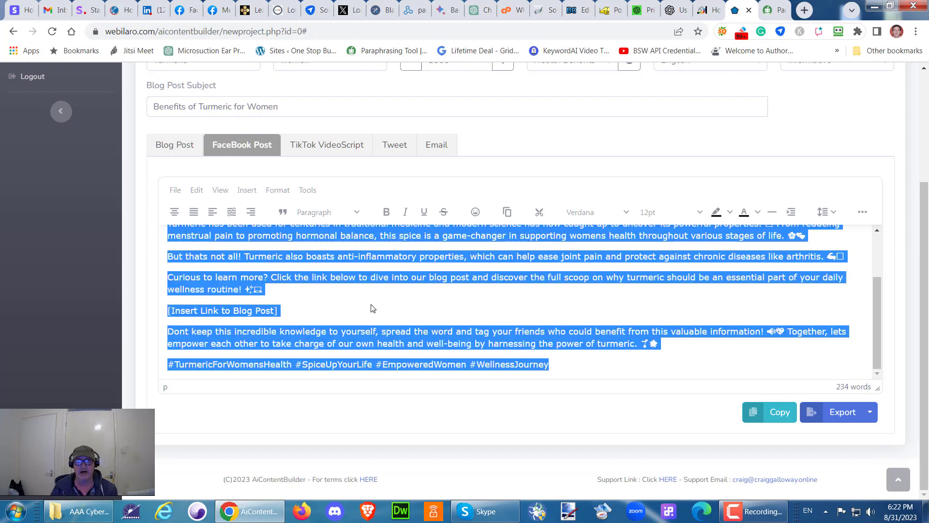
right_click(389, 257)
left_click(419, 265)
Step: Switch to Facebook, start a new post on the personal profile and paste in the copied turmeric text
left_click(184, 10)
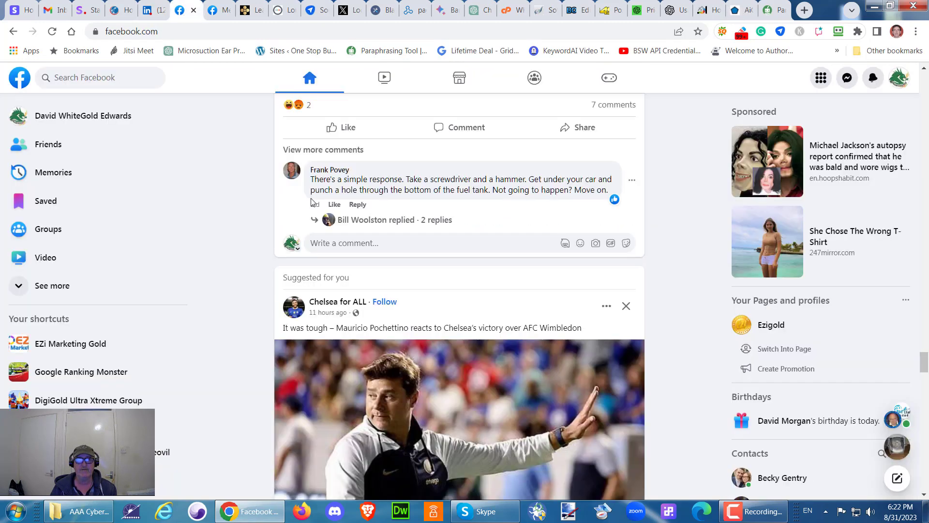
left_click(93, 118)
scroll(361, 398, "down", 5)
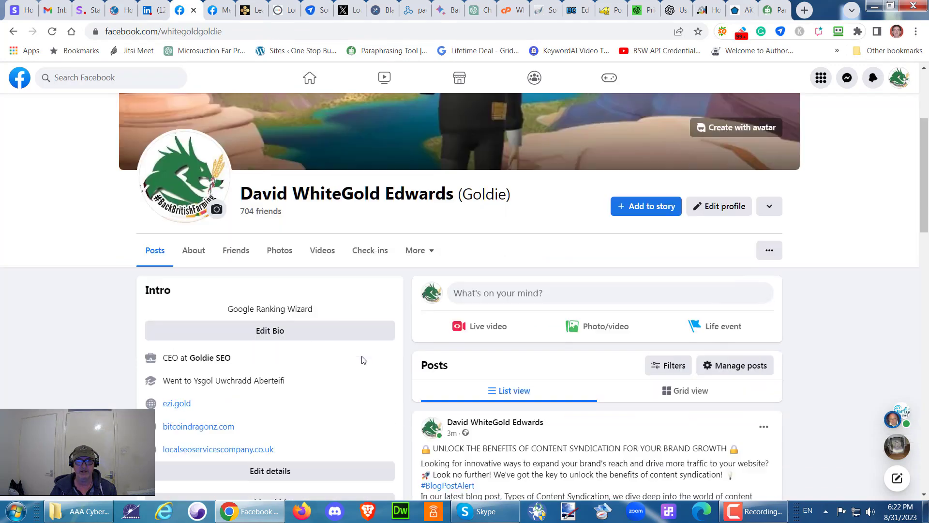
left_click(457, 227)
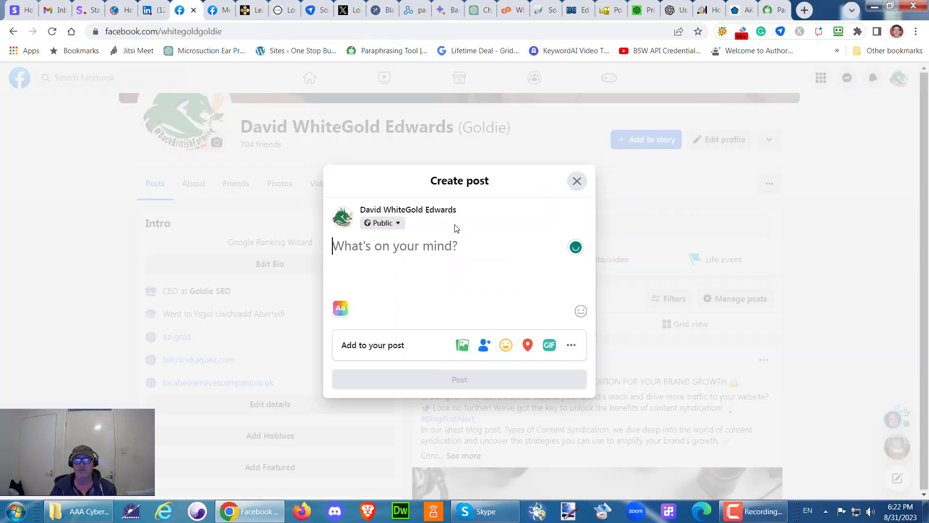
right_click(344, 244)
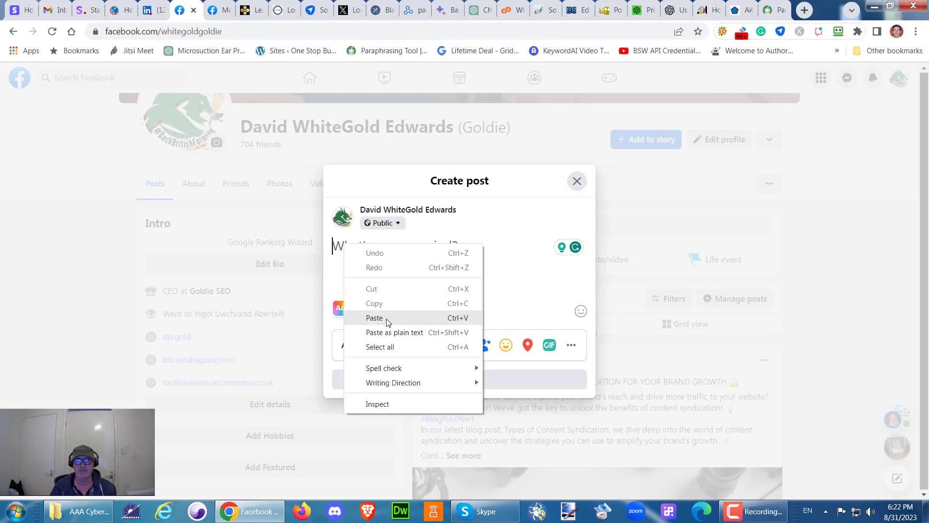
left_click(386, 315)
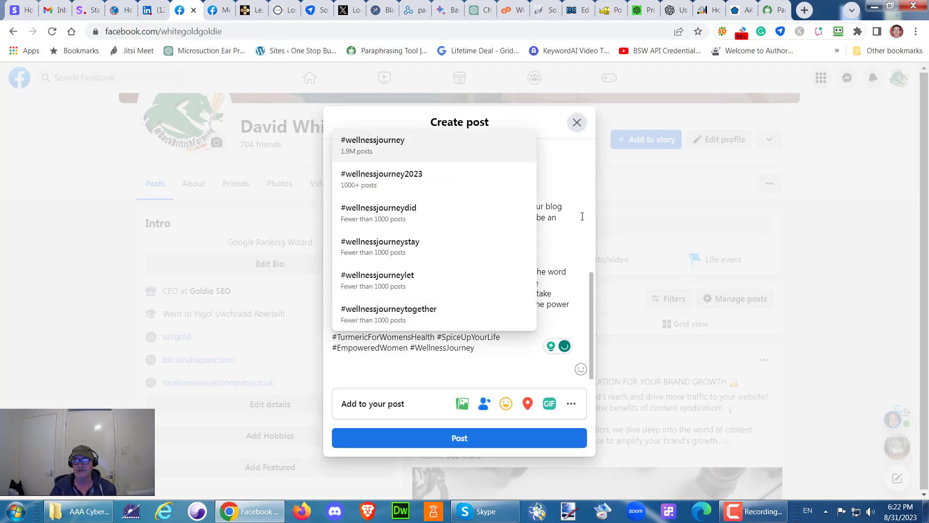
left_click(577, 188)
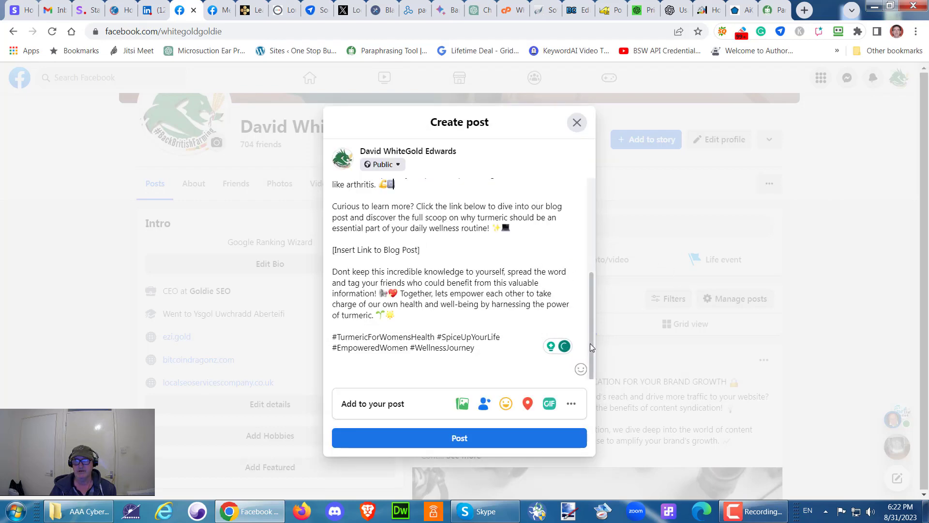
Step: Examine the pasted Facebook post and its blog link placeholder, and close the composer without publishing
left_click_drag(592, 346, 590, 290)
scroll(588, 318, "down", 3)
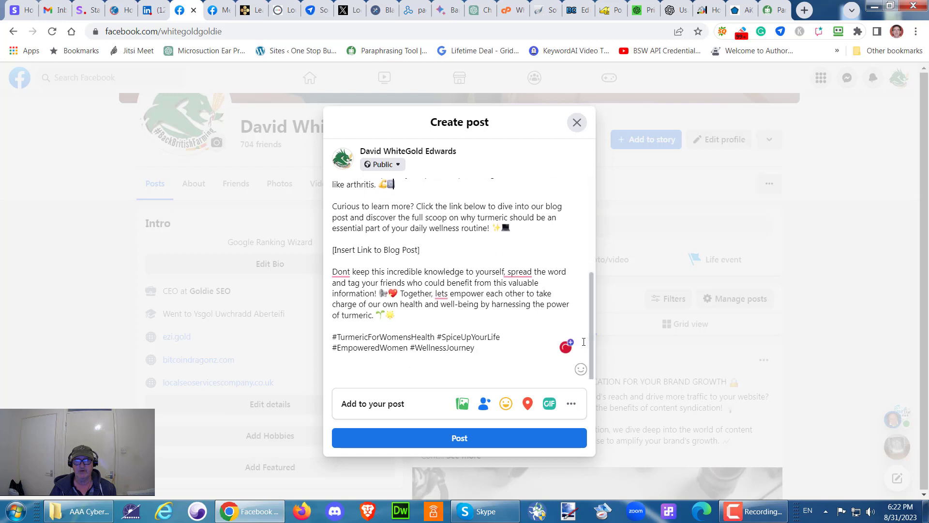
left_click(419, 250)
left_click_drag(419, 250, 332, 250)
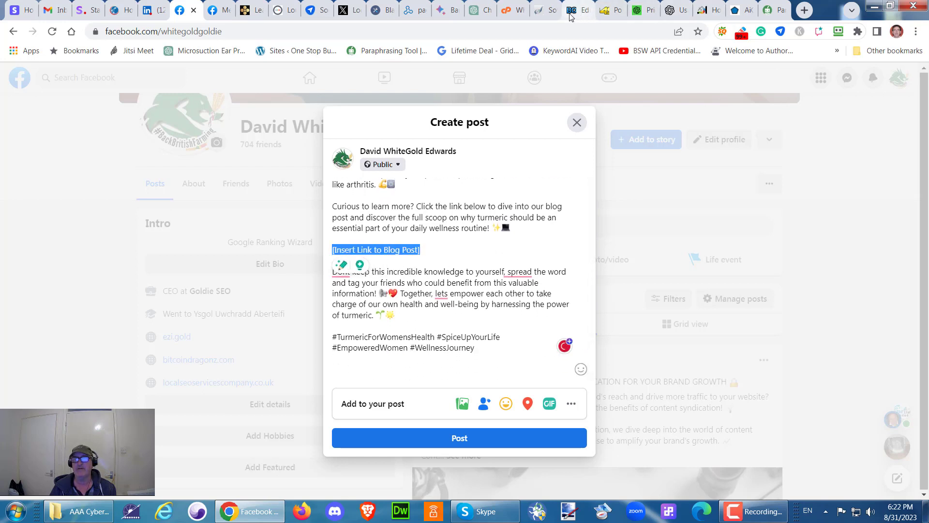
left_click(444, 249)
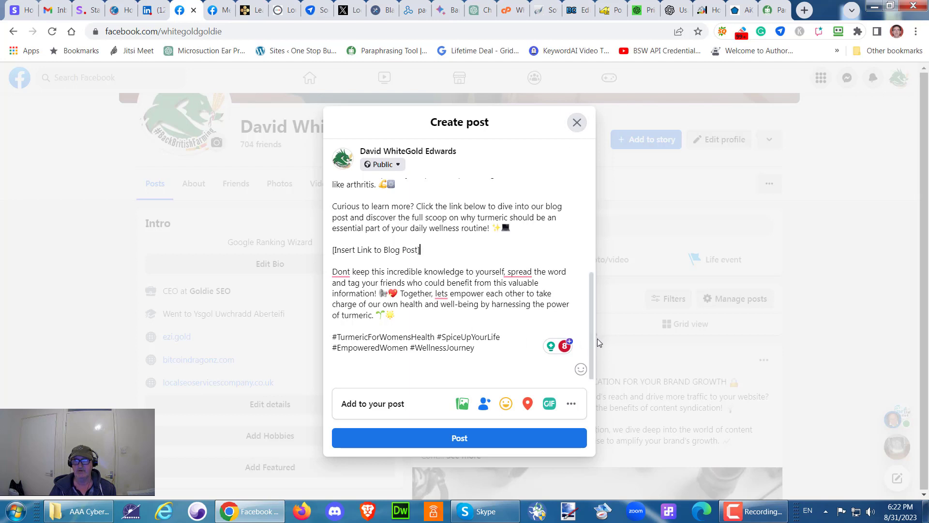
left_click_drag(592, 341, 590, 314)
scroll(581, 340, "down", 1)
left_click_drag(591, 348, 600, 224)
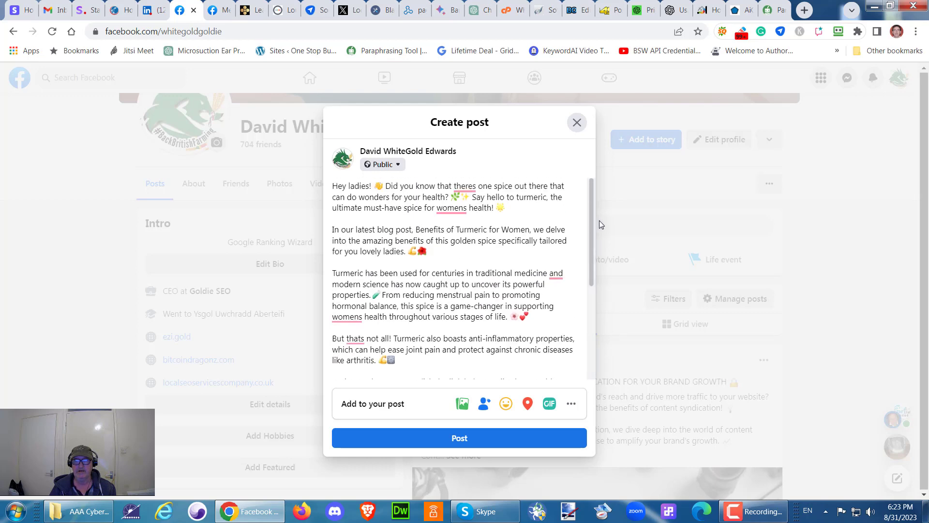
left_click(577, 122)
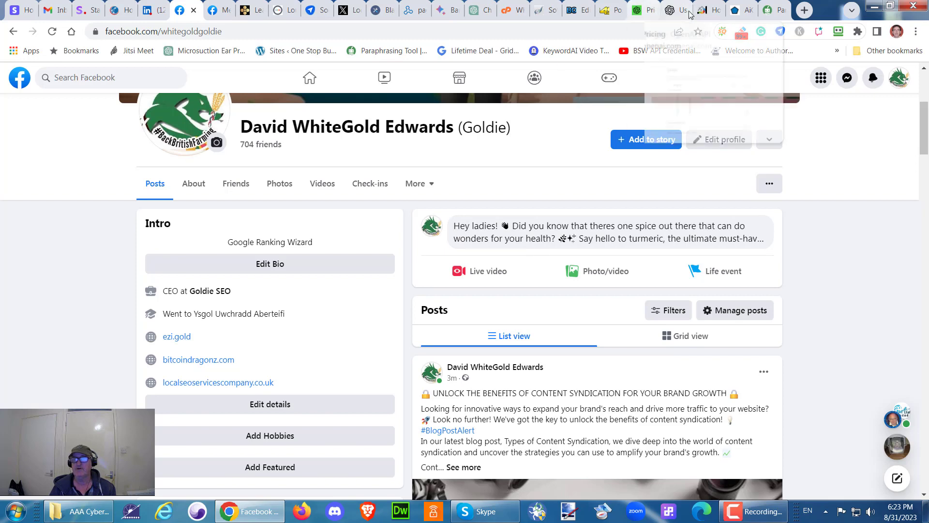
Step: Return to AiContentBuilder and review the turmeric project's generated TikTok video script
left_click(734, 11)
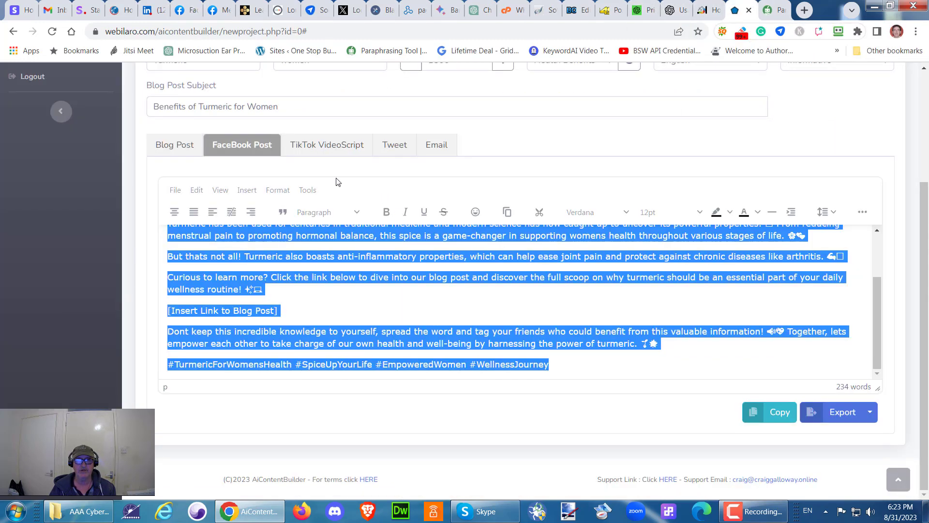
left_click(328, 150)
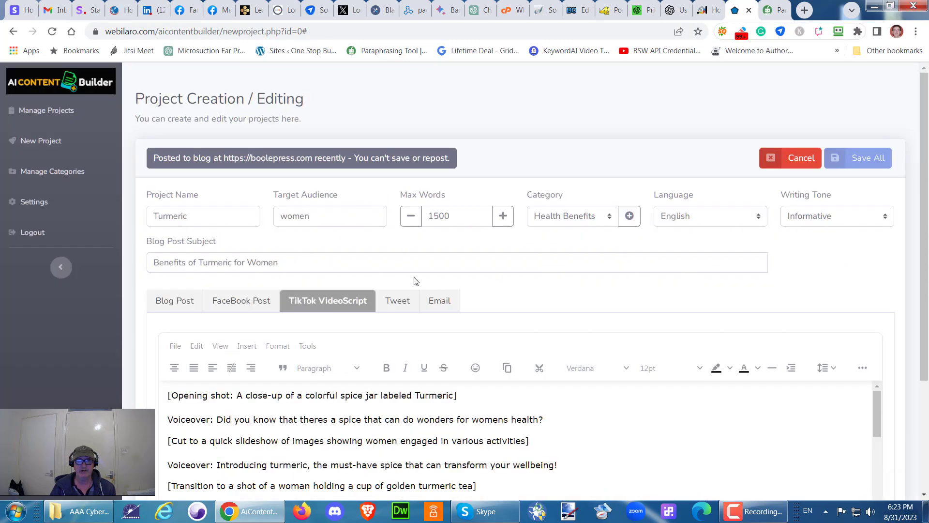
scroll(925, 248, "down", 3)
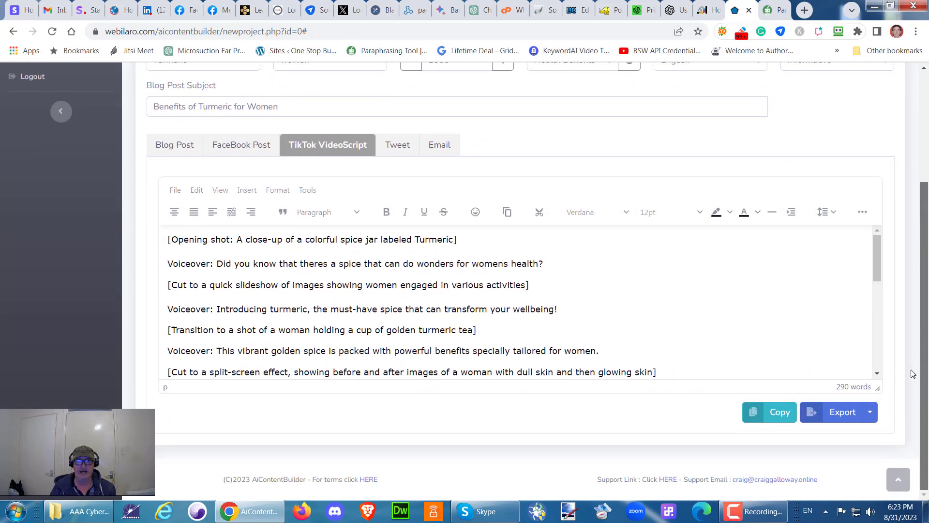
mouse_move(876, 250)
left_mouse_down()
mouse_move(872, 350)
mouse_move(878, 234)
left_mouse_up()
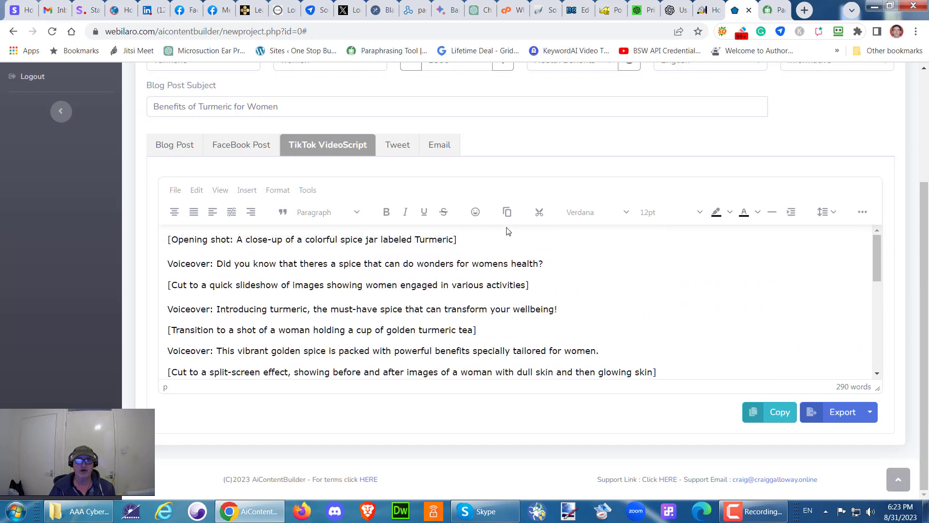
Step: View the turmeric project's generated tweet and highlight its full text
left_click(393, 144)
scroll(614, 245, "down", 3)
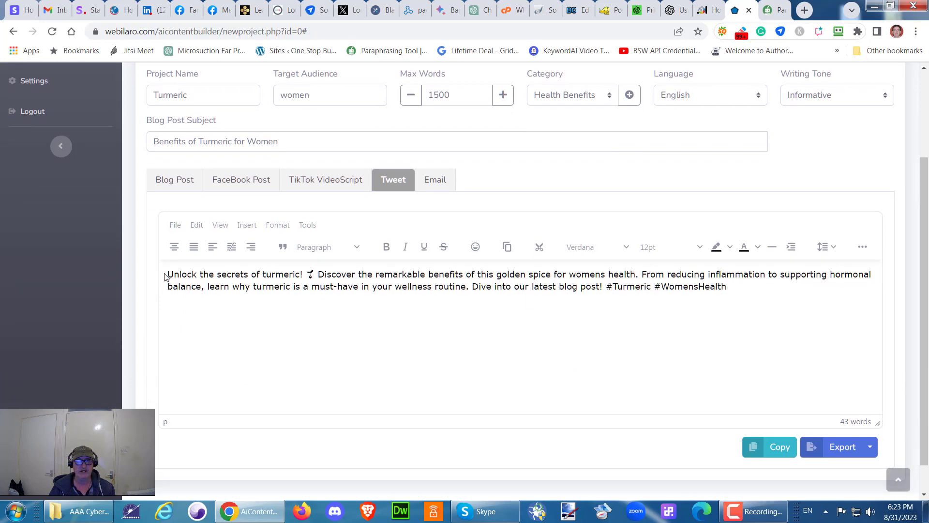
left_click_drag(169, 274, 738, 312)
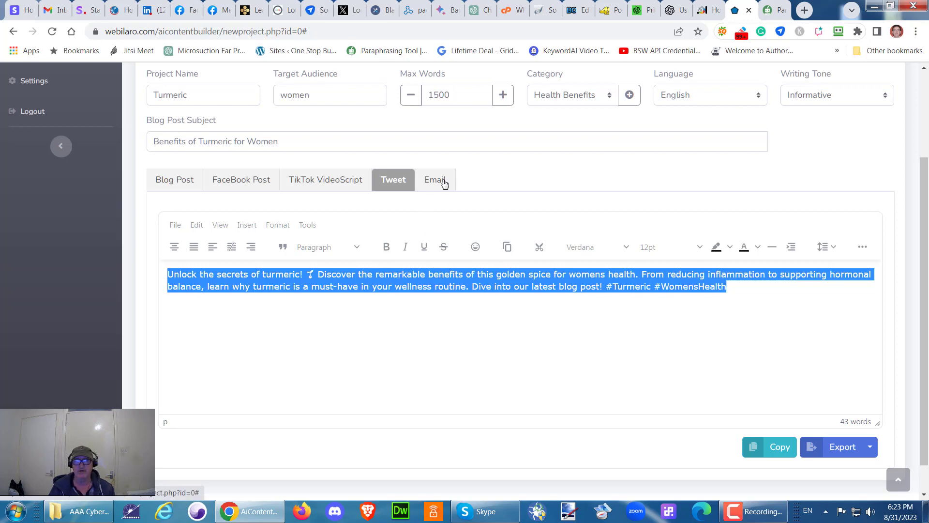
left_click(503, 182)
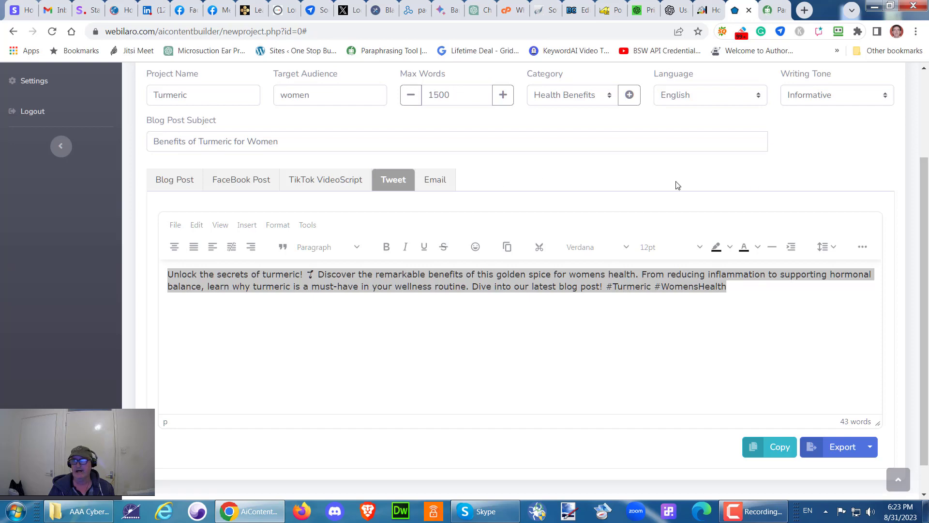
Step: Show the turmeric project's generated email, starting from its subject line
scroll(922, 203, "up", 2)
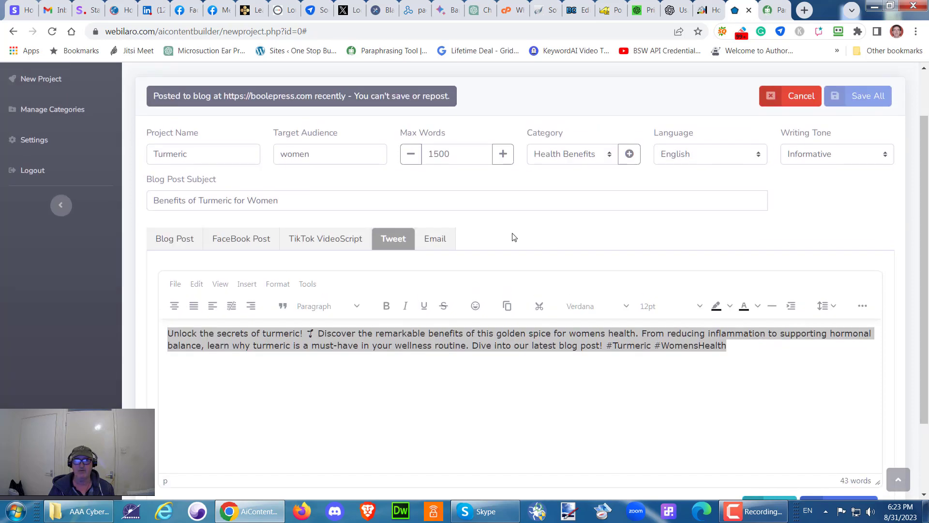
left_click(434, 239)
scroll(295, 302, "down", 3)
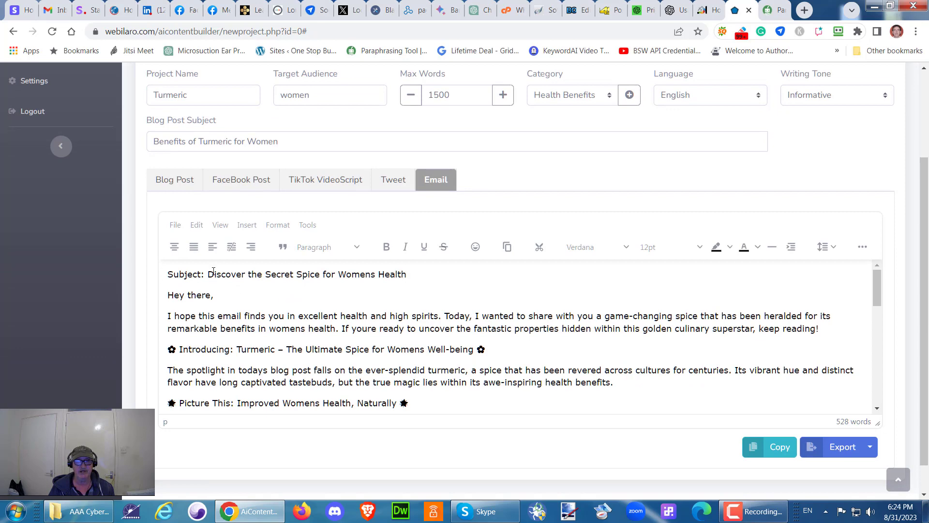
Step: Read the generated email, highlighting its subject line and the first blog post link placeholder in the body
left_click_drag(213, 271, 415, 275)
scroll(272, 310, "down", 1)
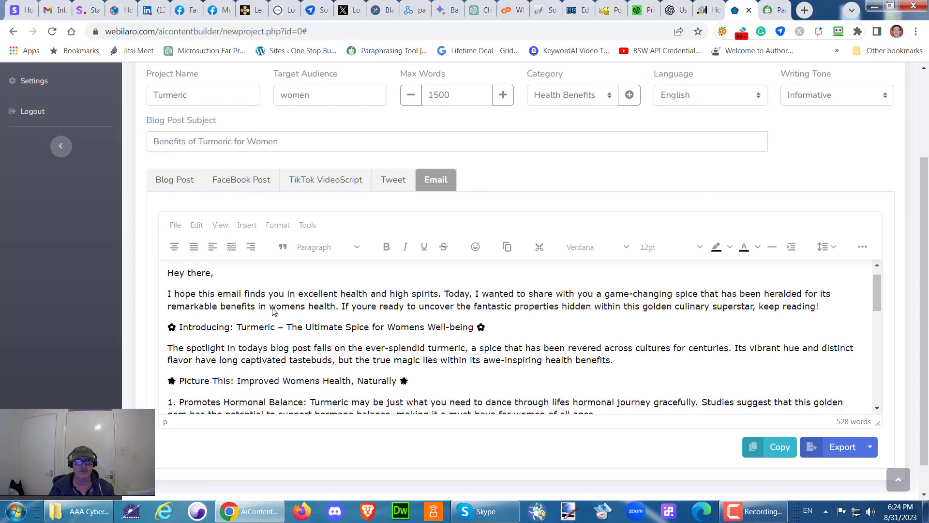
scroll(273, 310, "down", 3)
scroll(274, 306, "down", 1)
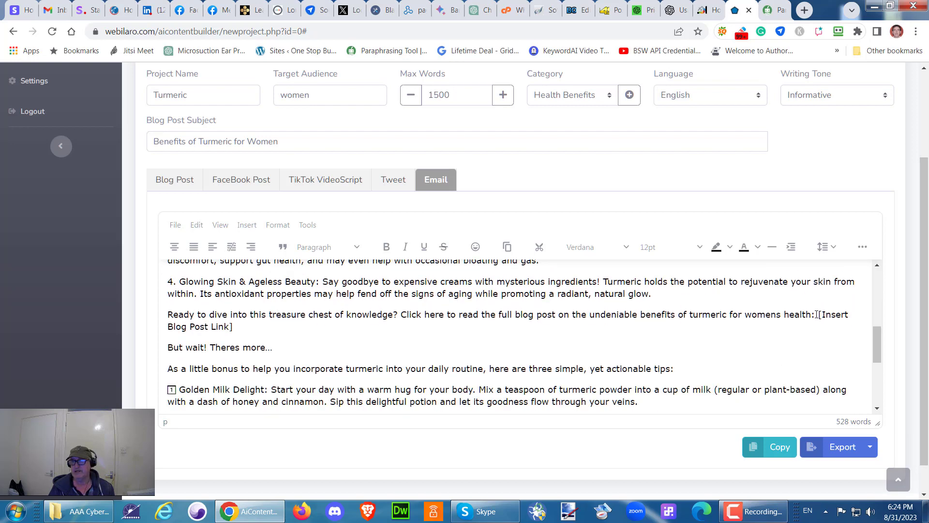
left_click_drag(818, 314, 812, 342)
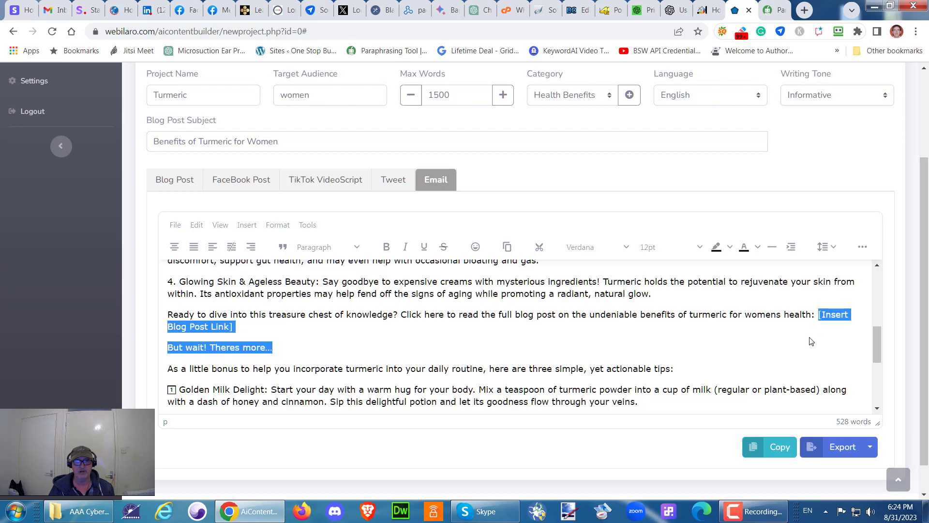
left_click(295, 343)
Step: Read the email's three turmeric tips and closing lines, and highlight the final blog post link placeholder
scroll(299, 341, "down", 2)
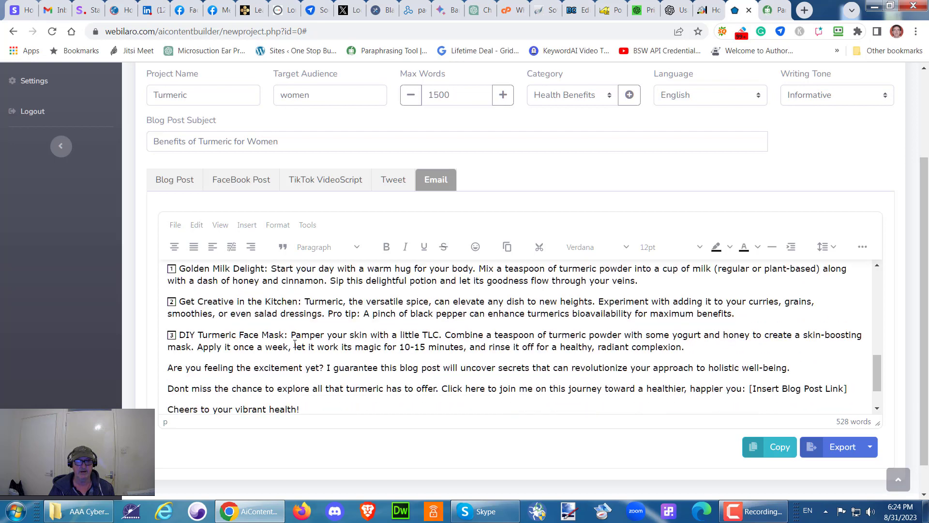
scroll(296, 343, "down", 3)
scroll(295, 348, "up", 1)
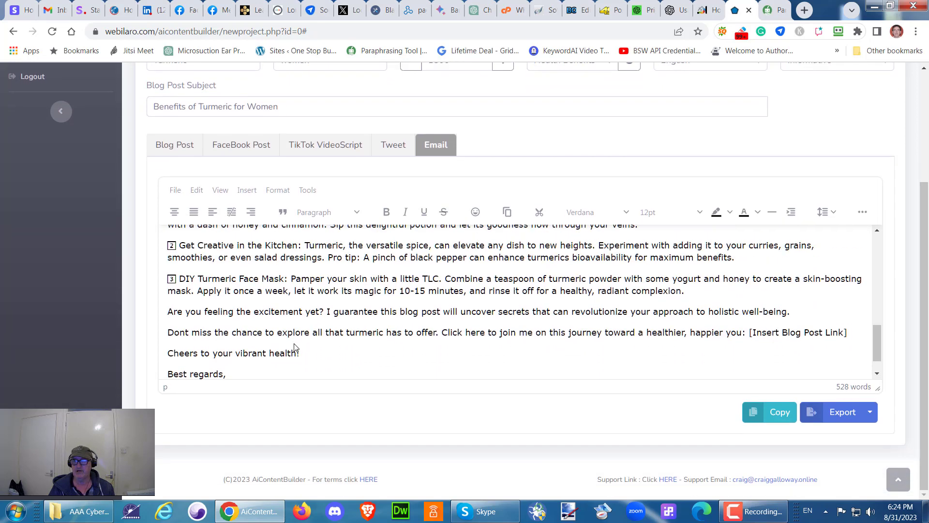
left_click_drag(749, 362, 857, 364)
scroll(279, 317, "up", 10)
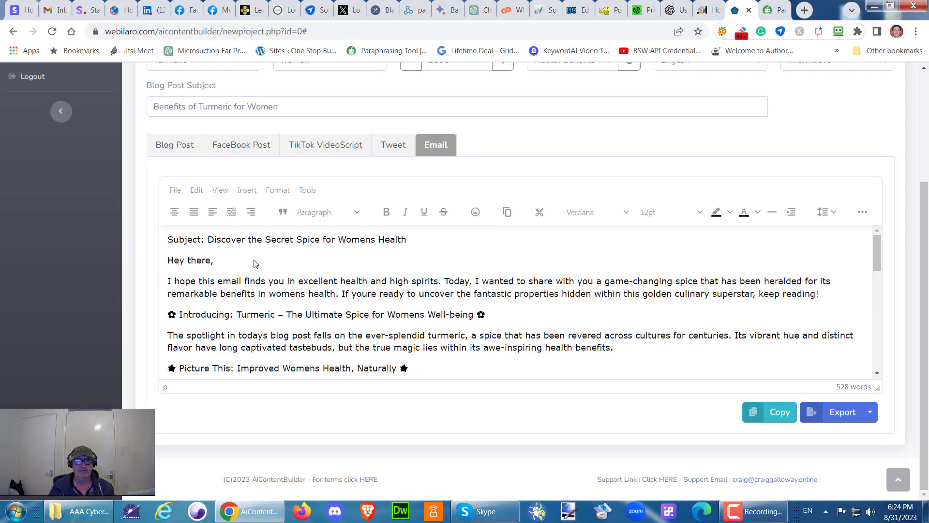
Step: Skim the email body again and review the turmeric project's posting status and project settings
scroll(253, 261, "down", 2)
scroll(253, 260, "down", 6)
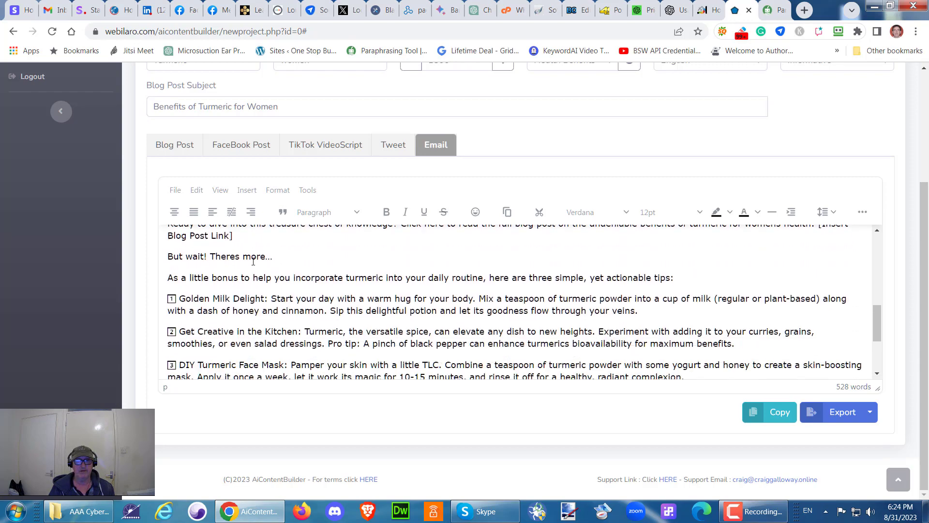
scroll(378, 313, "up", 8)
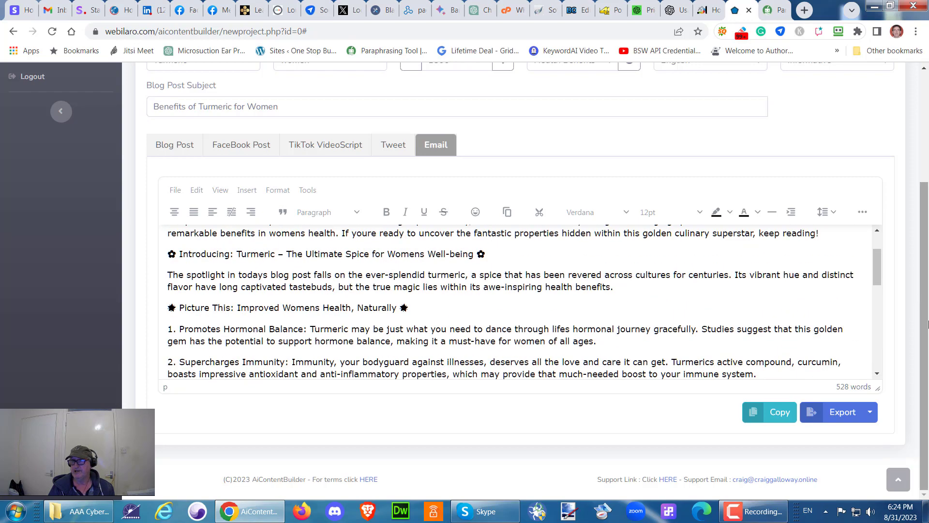
left_click_drag(926, 215, 926, 101)
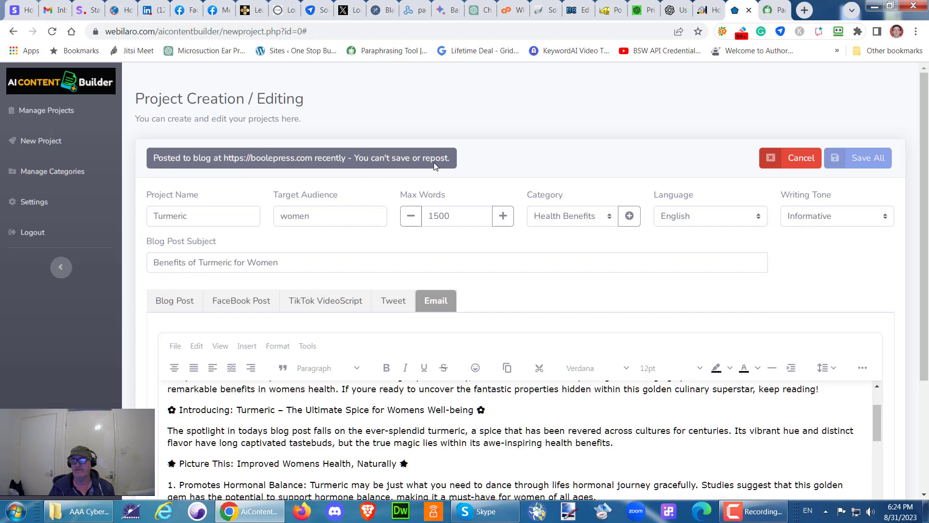
mouse_move(924, 306)
left_mouse_down()
mouse_move(927, 418)
mouse_move(924, 310)
left_mouse_up()
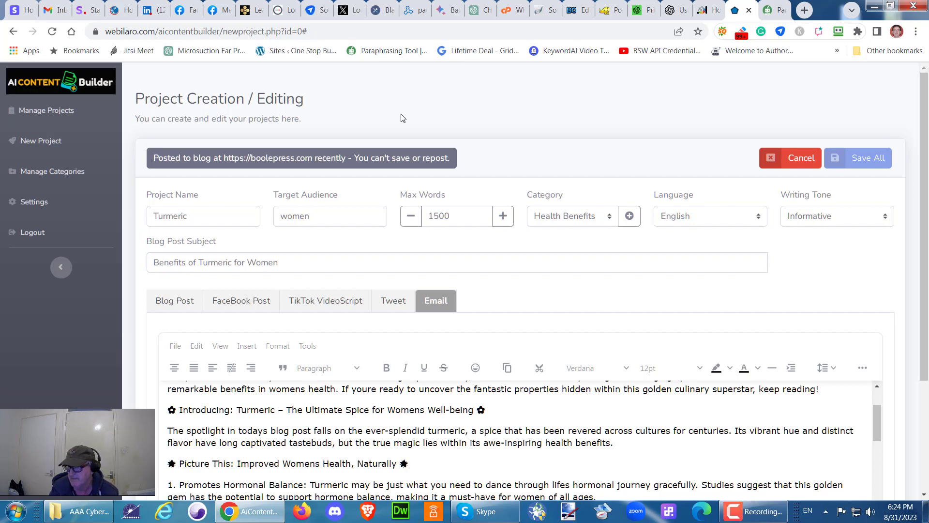
scroll(388, 229, "down", 3)
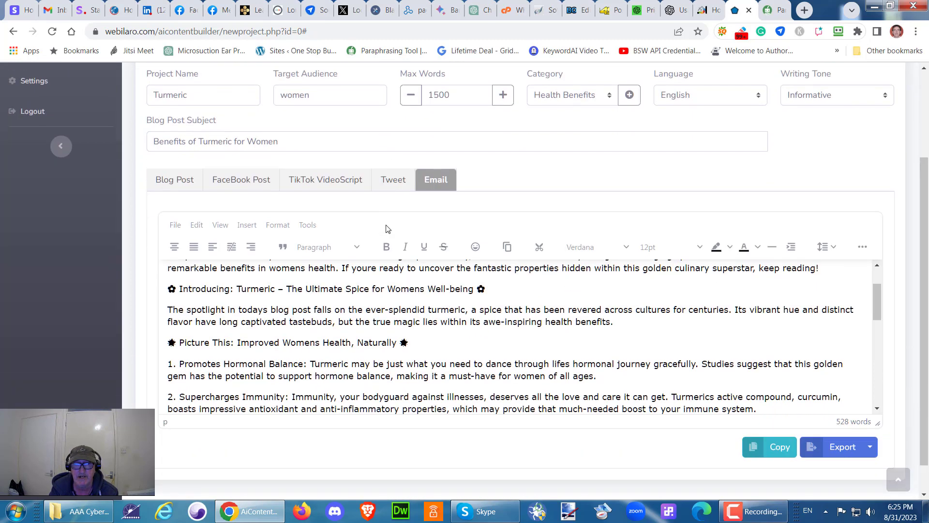
scroll(388, 229, "down", 1)
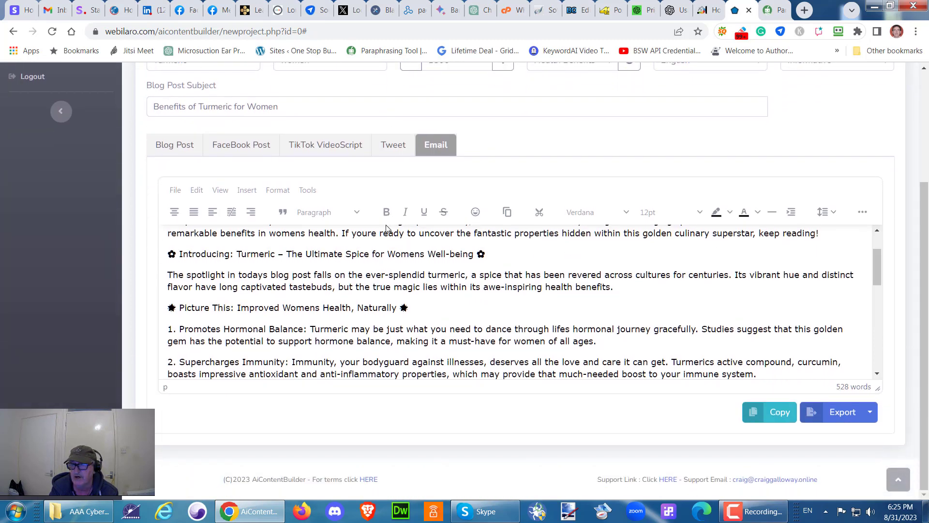
scroll(387, 228, "up", 5)
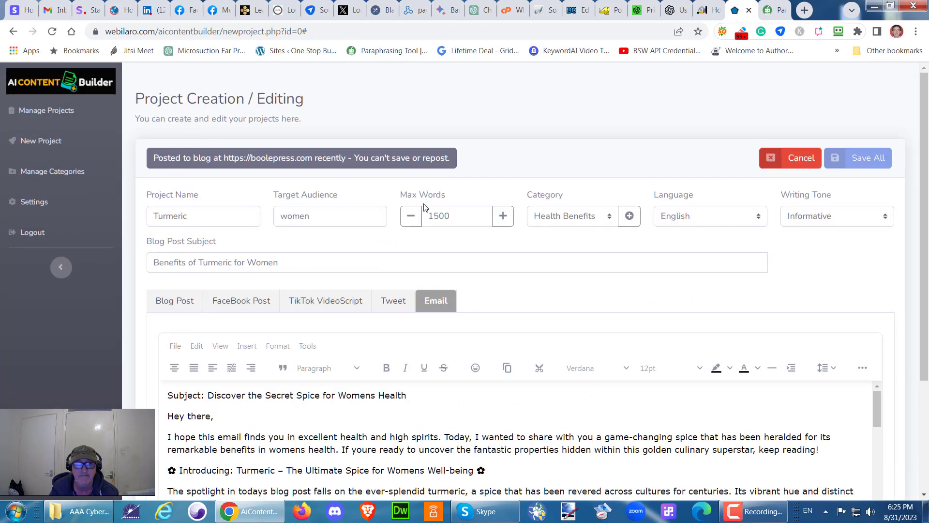
Step: Show the project's generated blog post together with its copy, export and posting options
left_click(183, 301)
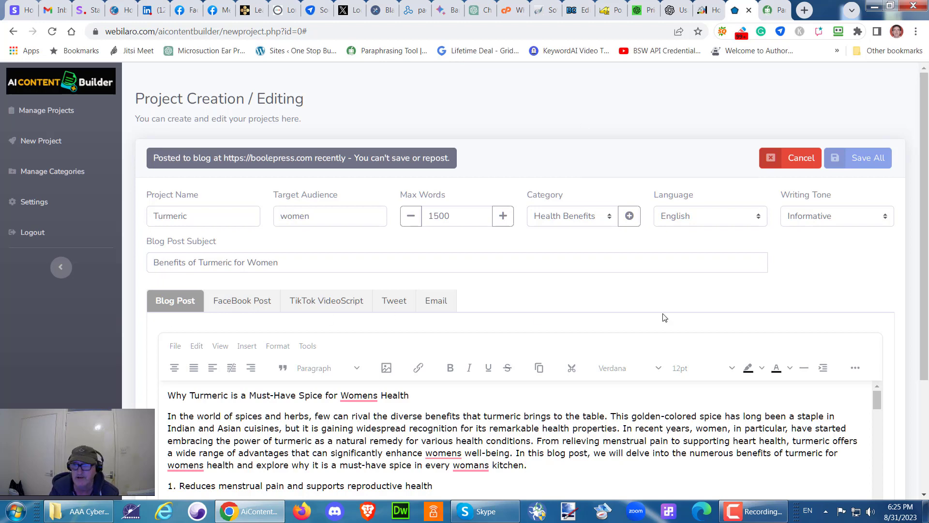
scroll(923, 222, "down", 3)
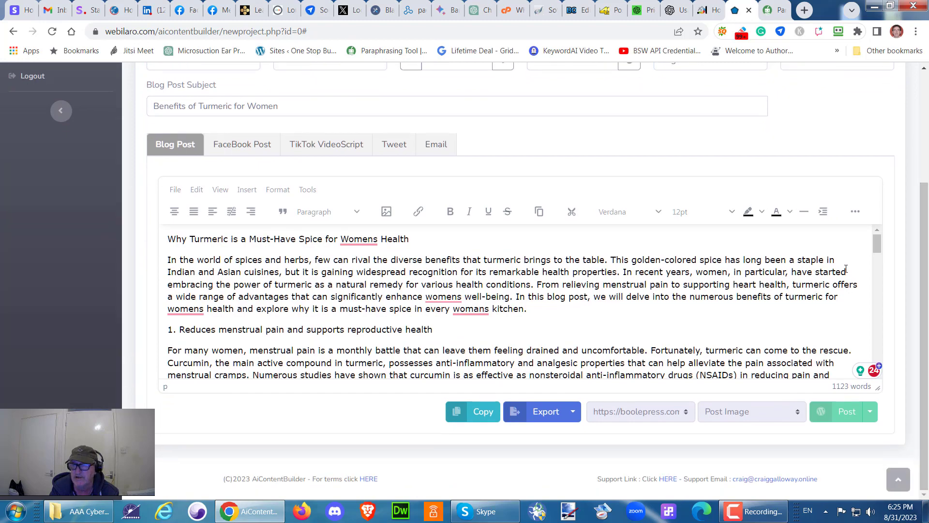
mouse_move(879, 245)
left_mouse_down()
mouse_move(875, 375)
mouse_move(900, 199)
left_mouse_up()
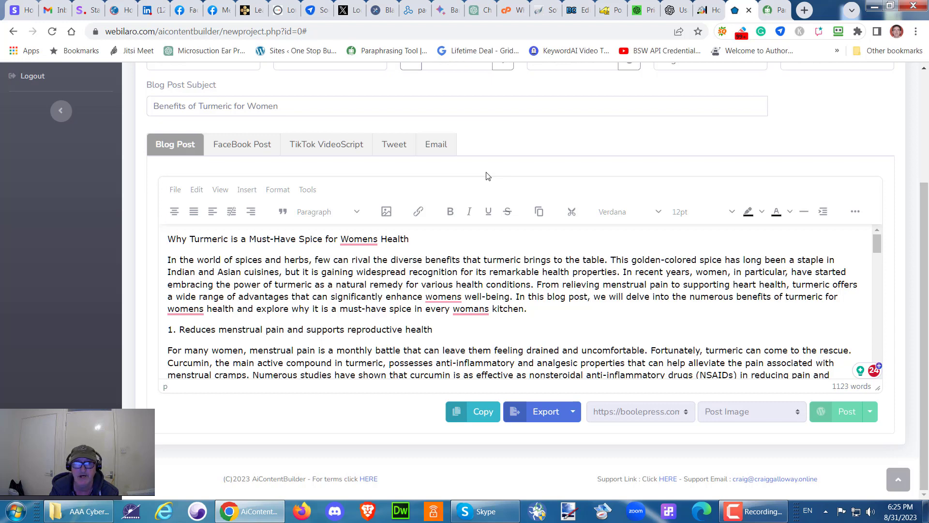
Step: Revisit the turmeric project's Facebook post, tweet, TikTok video script and email as a recap of the generated content
left_click(251, 149)
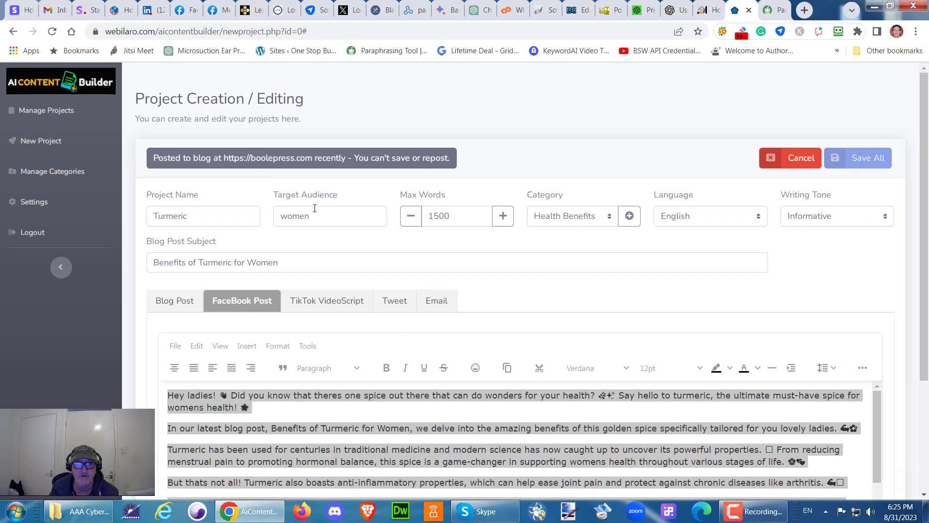
left_click(395, 300)
left_click(326, 302)
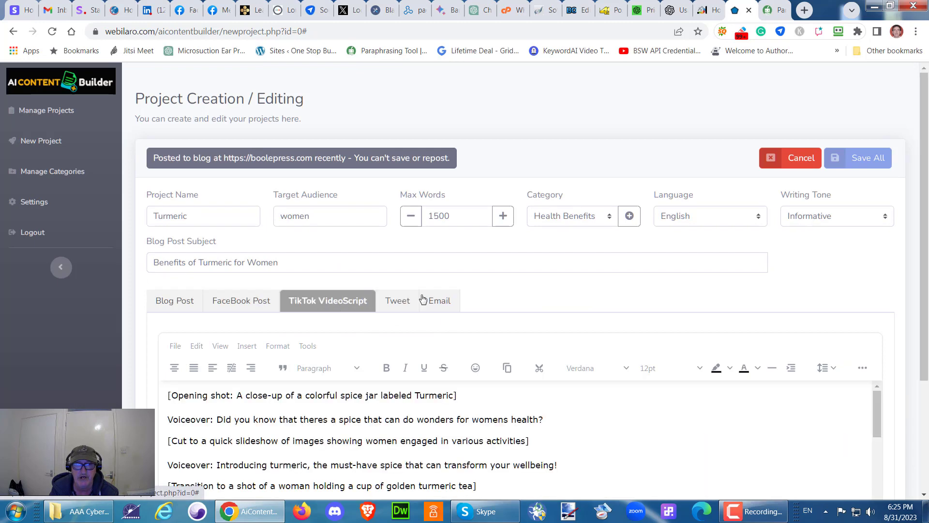
scroll(481, 278, "down", 4)
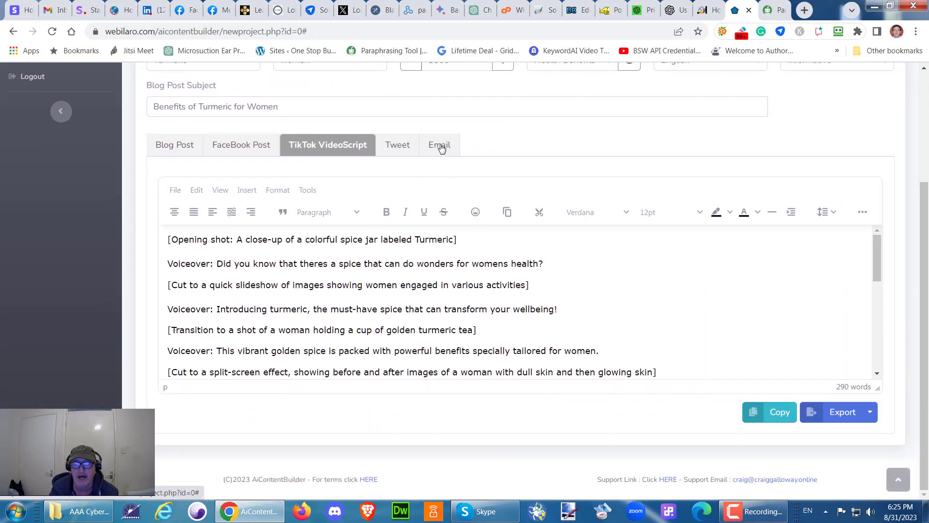
left_click(440, 147)
left_click_drag(923, 231, 919, 252)
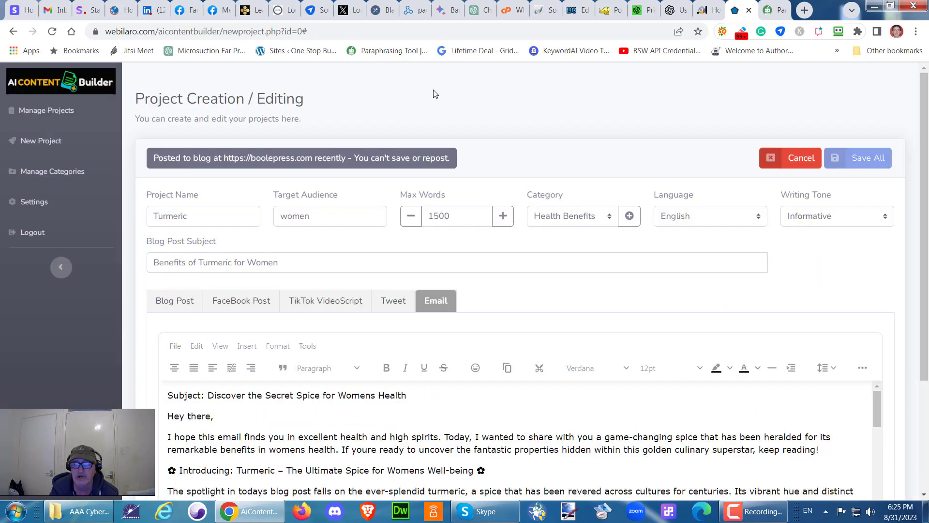